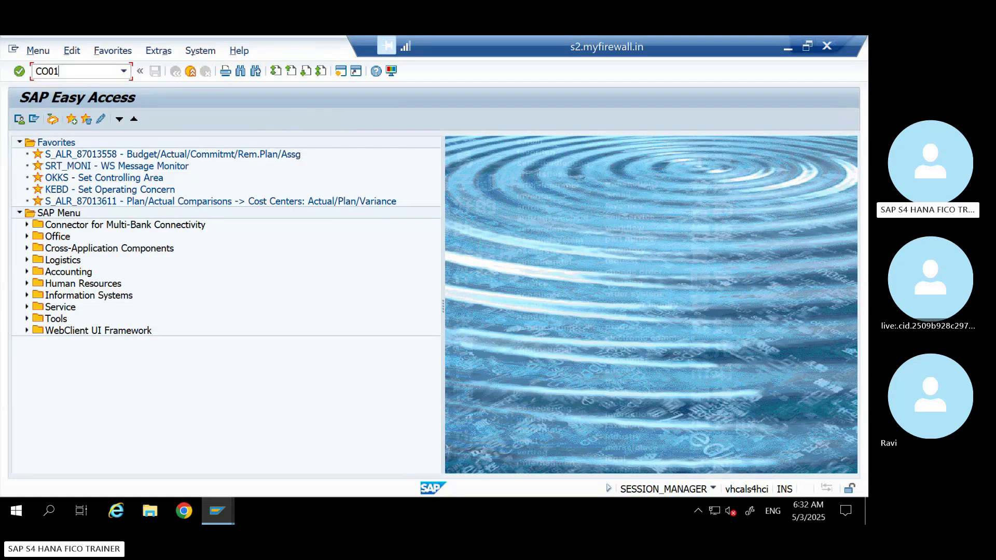
Start a new production order with transaction CO01 for material LAPTOP_6 and order type SP01, and proceed to its header
key("Return")
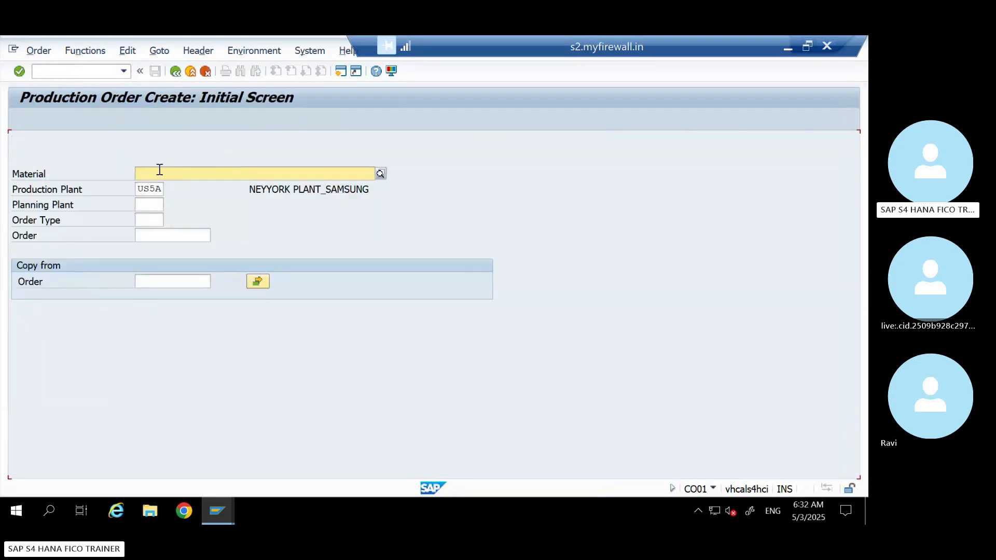
left_click(160, 173)
left_click(172, 185)
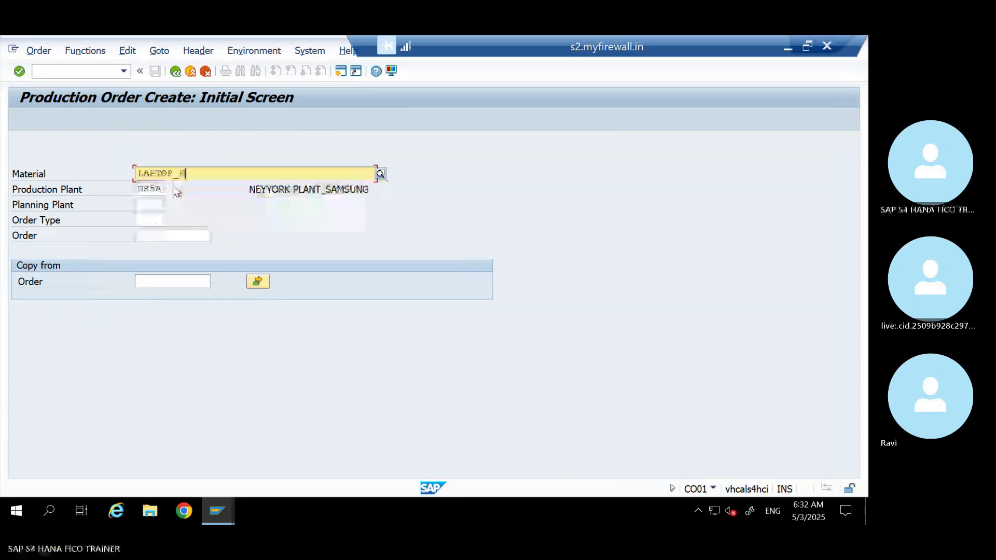
left_click_drag(197, 169, 71, 182)
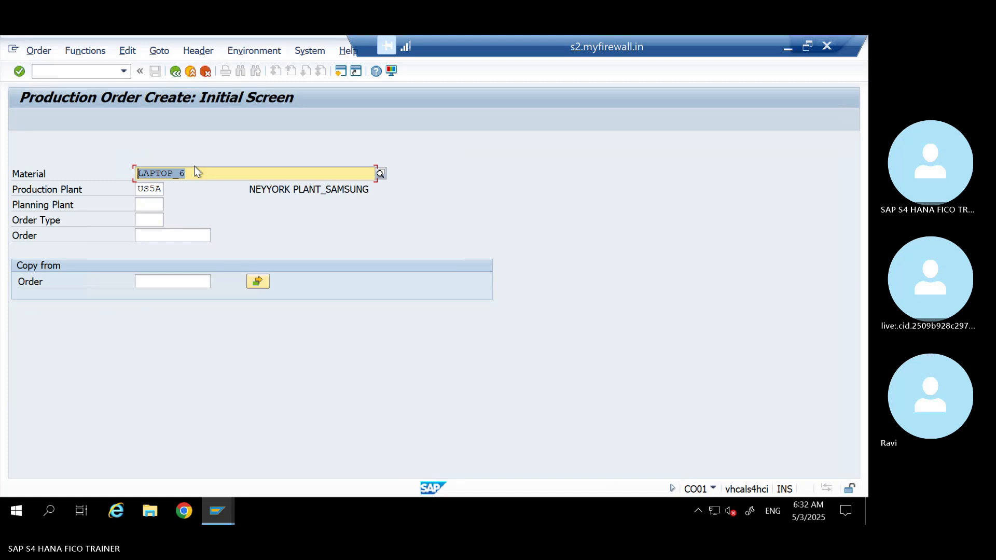
left_click(147, 219)
type("S20")
type("1")
key("Return")
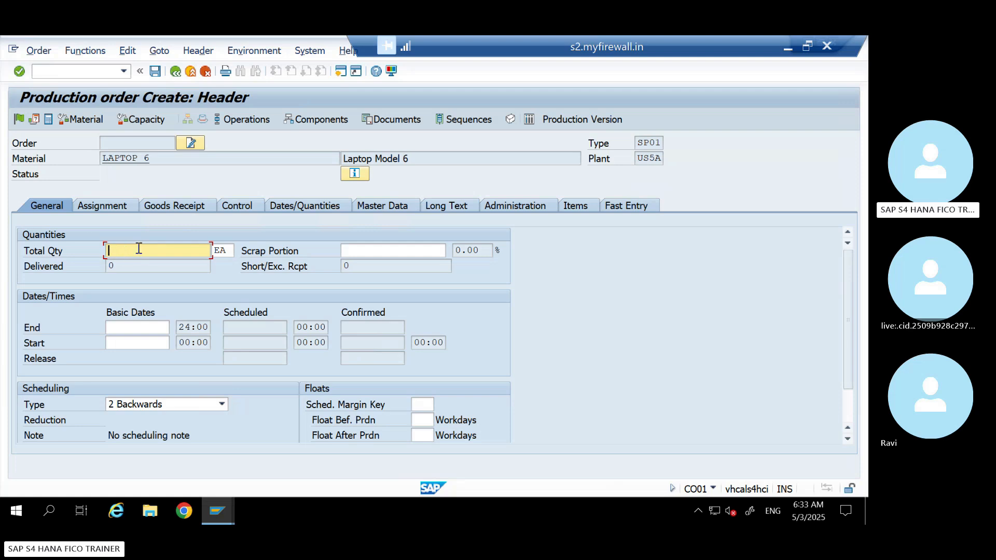
type("1")
Set the order's total quantity to 1 and its scheduling type to Current date, and have the order scheduled
left_click_drag(120, 251, 42, 252)
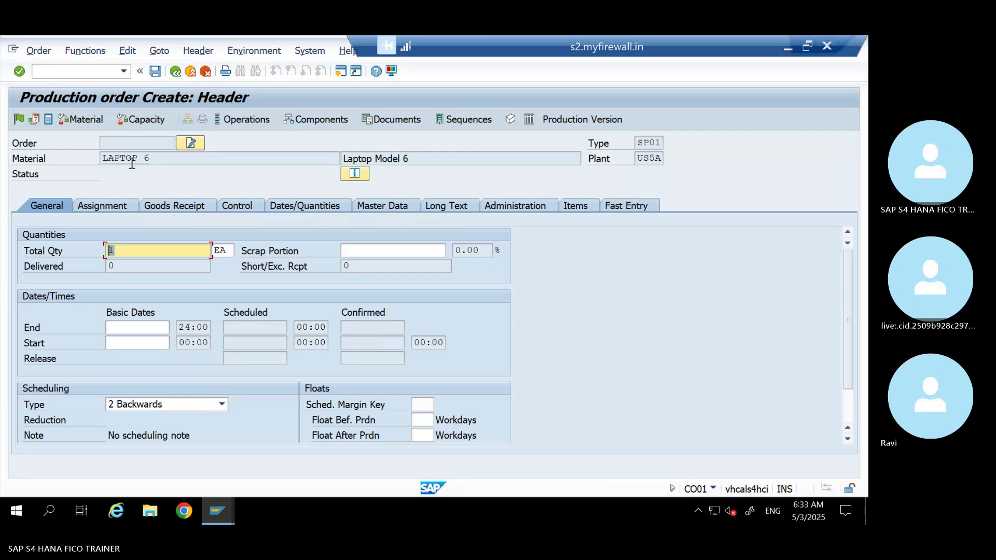
left_click_drag(153, 158, 59, 165)
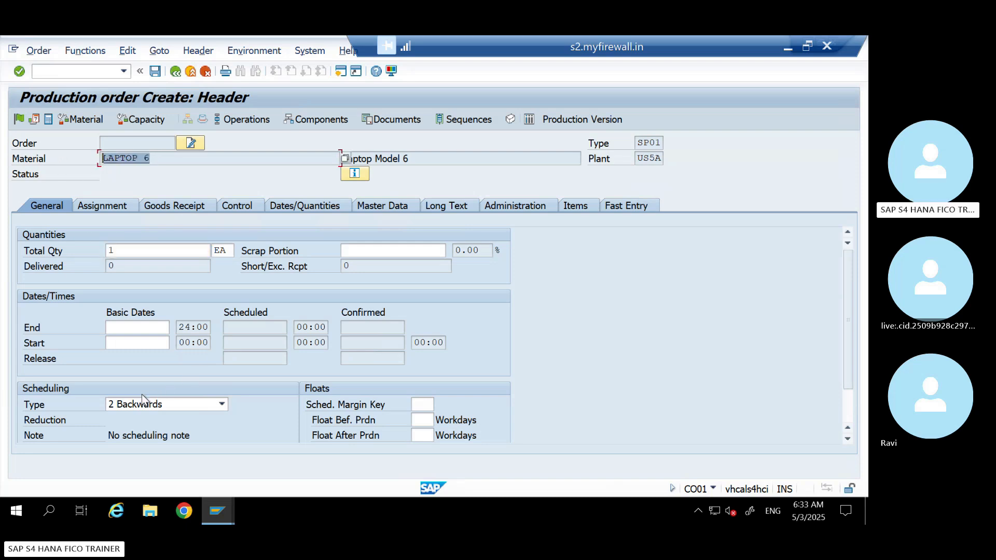
left_click(120, 324)
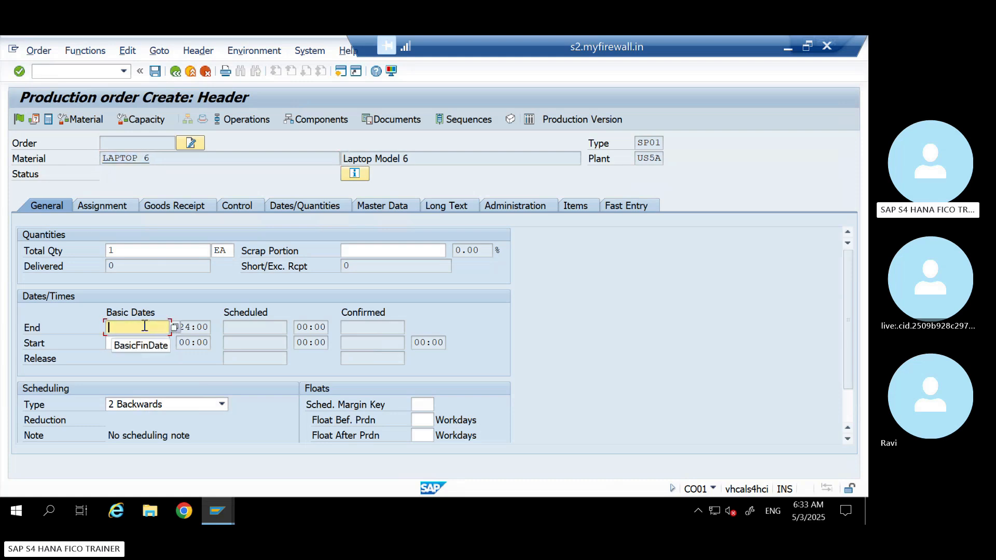
left_click(116, 342)
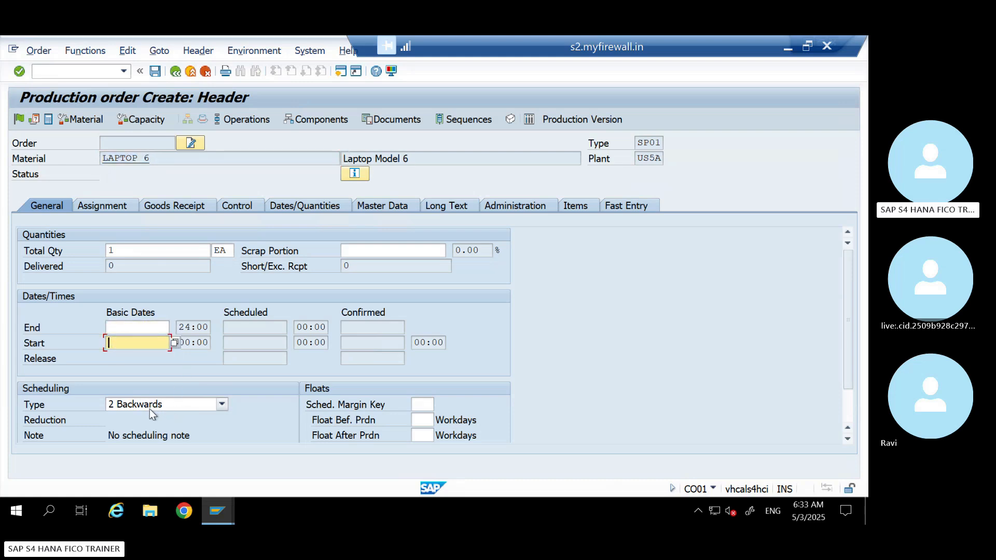
left_click(124, 327)
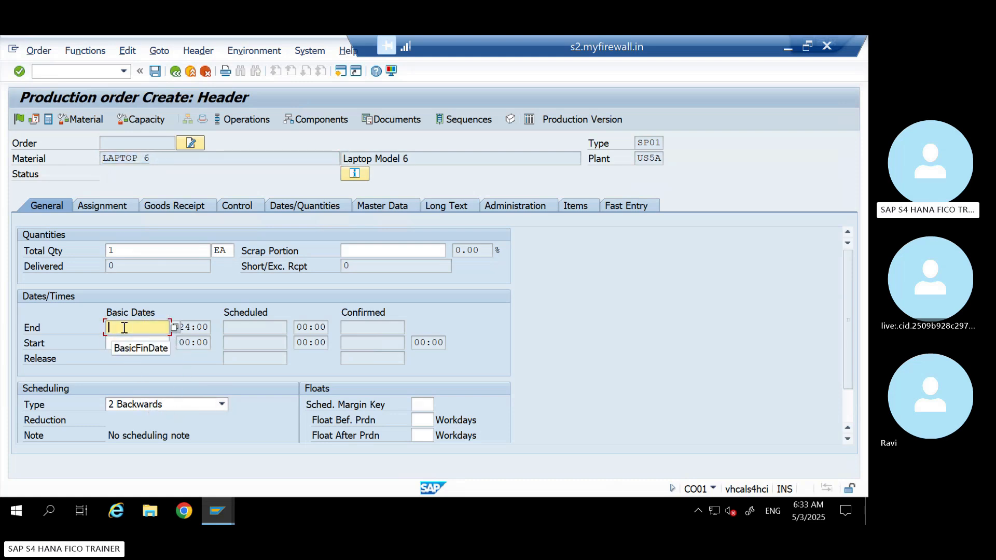
left_click(112, 345)
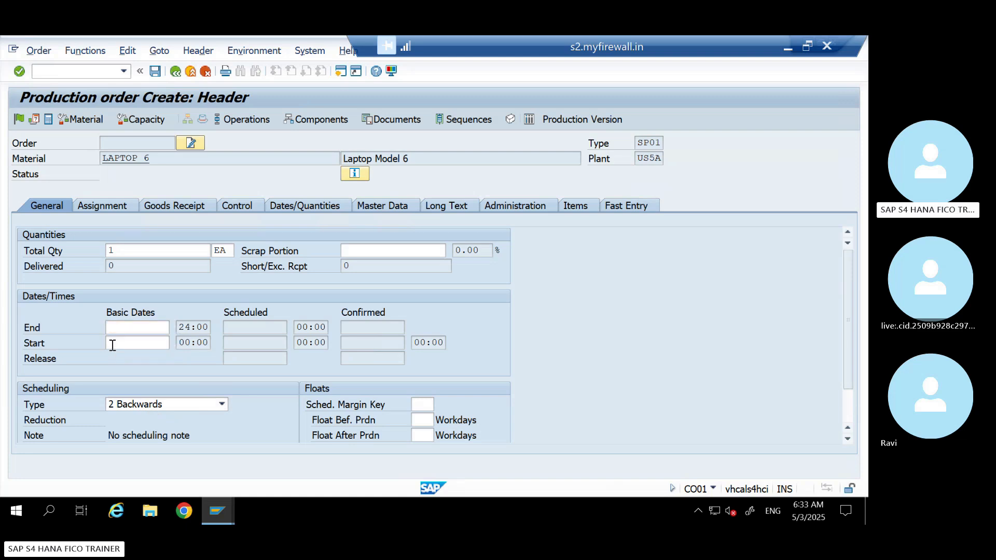
left_click(194, 408)
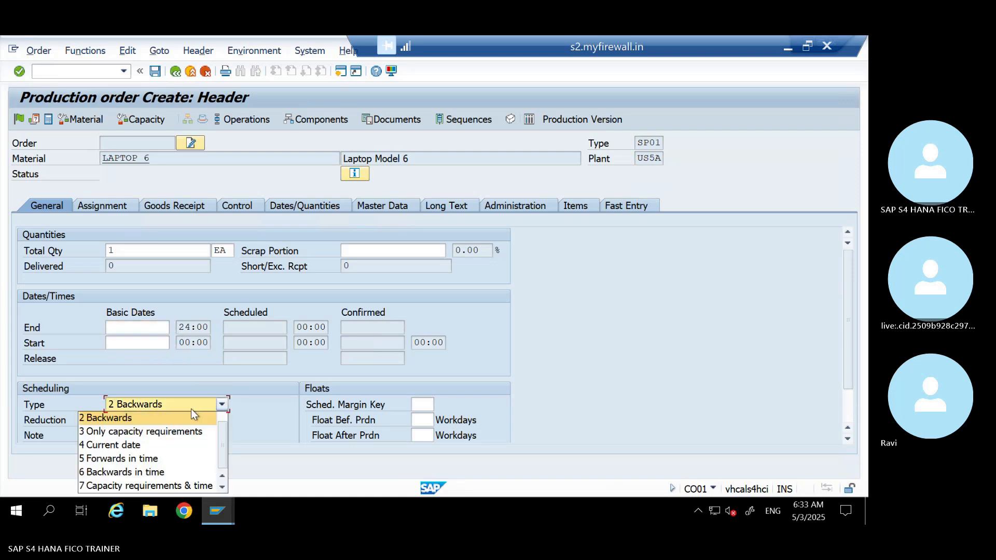
left_click(114, 445)
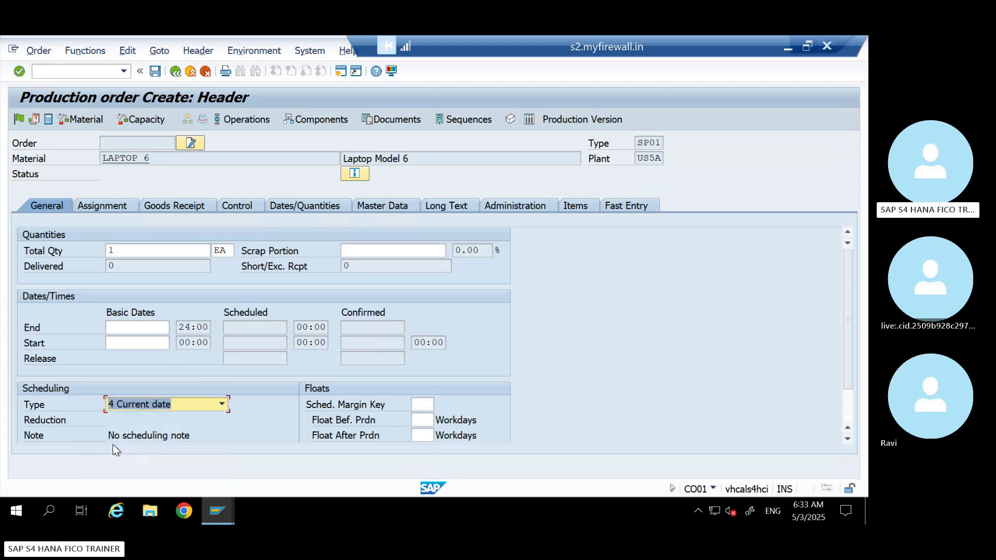
key("Return")
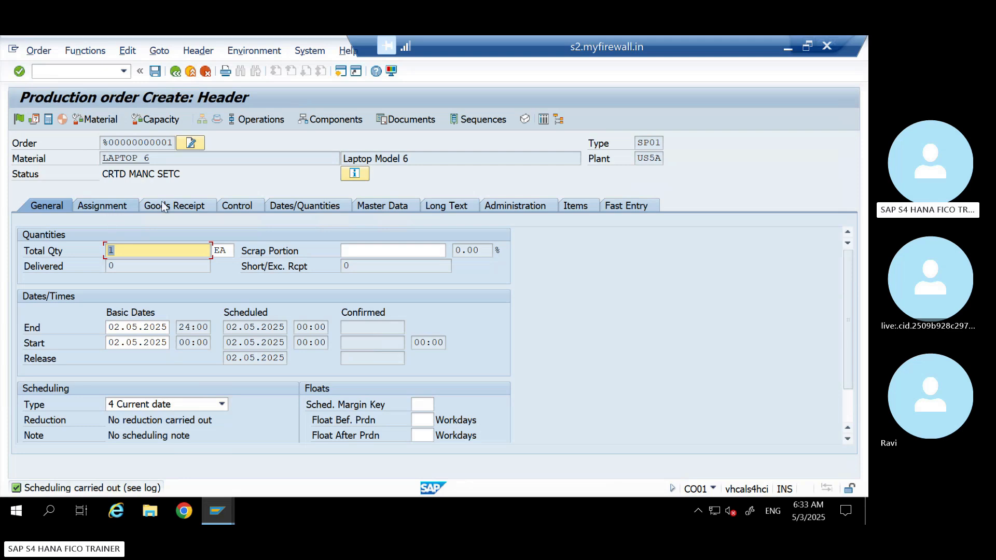
Examine the order's assignment, goods receipt, costing control, routing and bill of material details
left_click(112, 204)
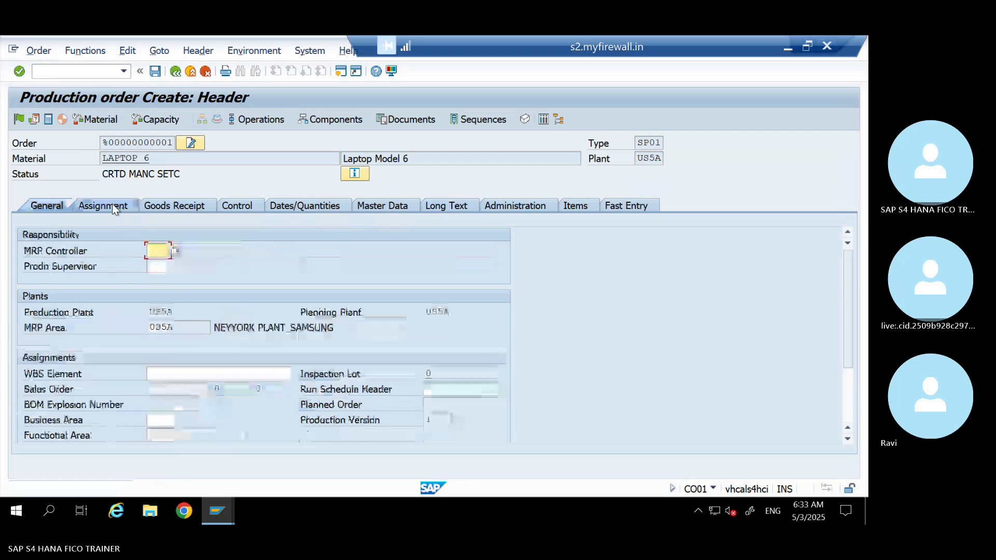
left_click(177, 207)
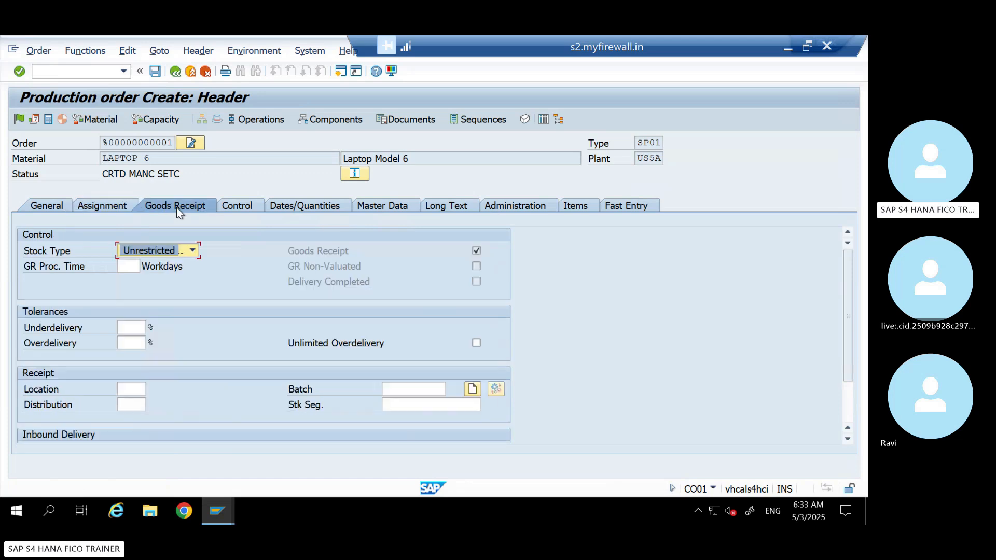
left_click(238, 206)
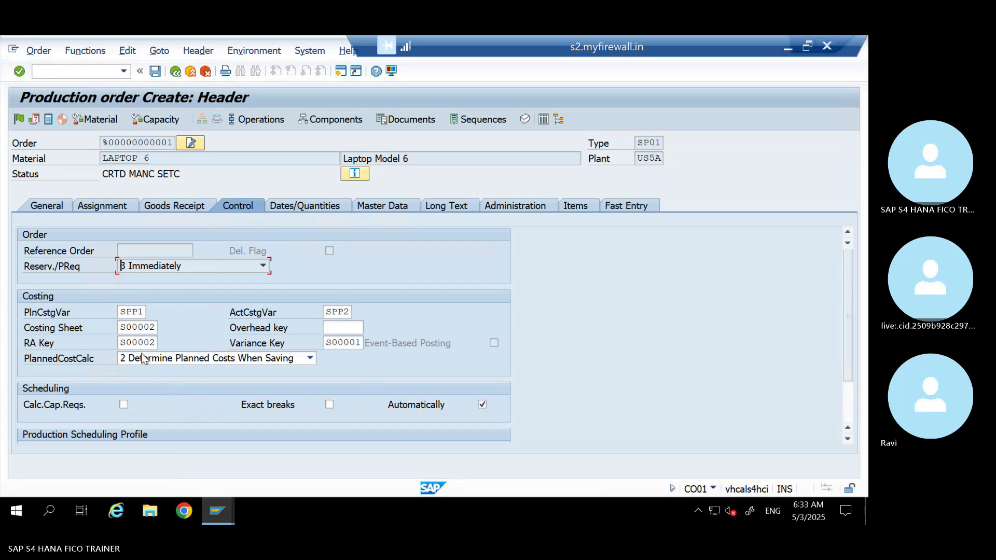
double_click(121, 313)
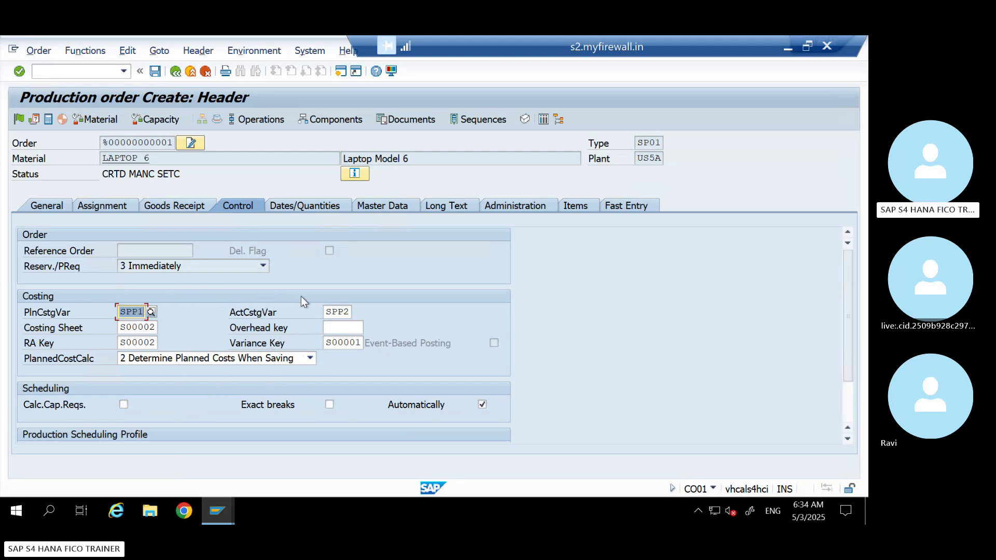
left_click(392, 207)
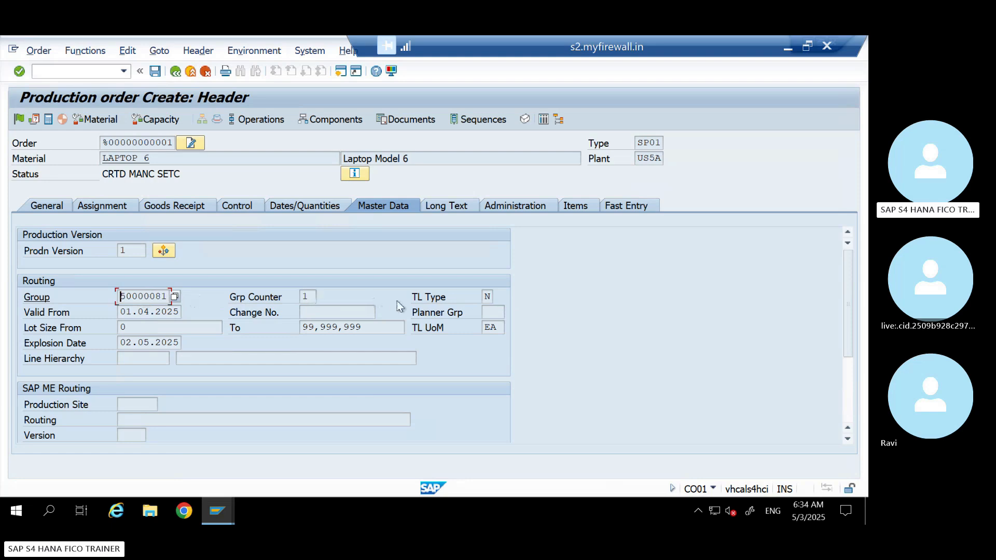
scroll(481, 295, "down", 3)
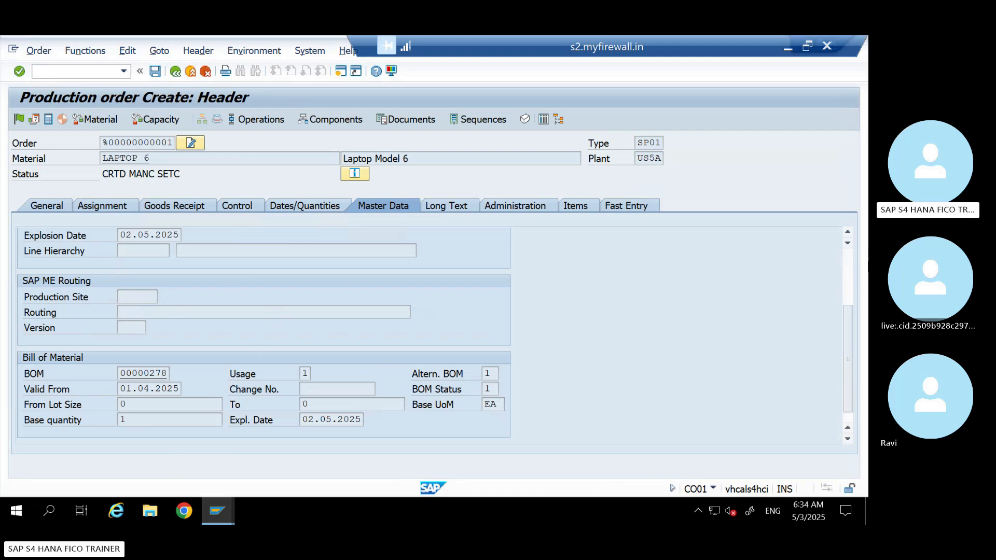
left_click_drag(846, 347, 842, 263)
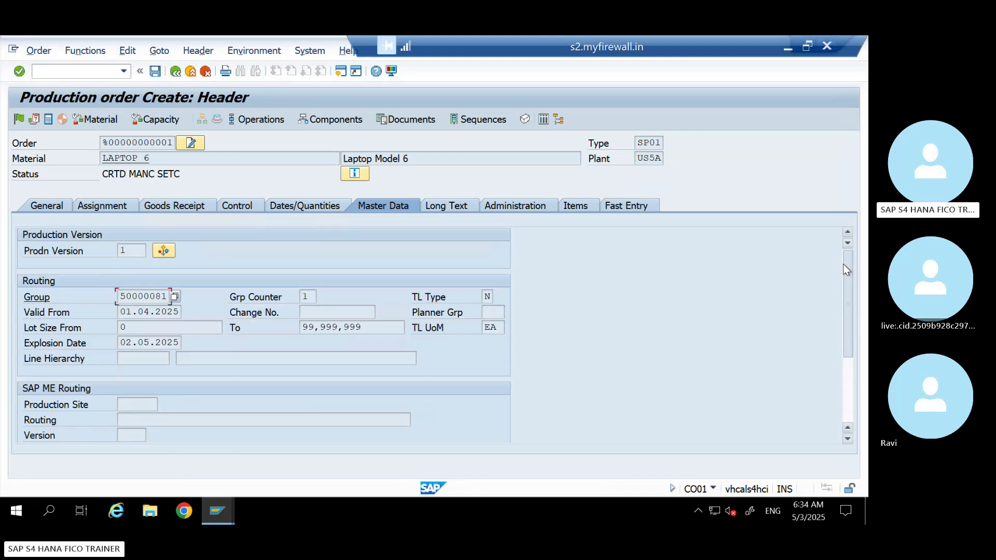
left_click(47, 206)
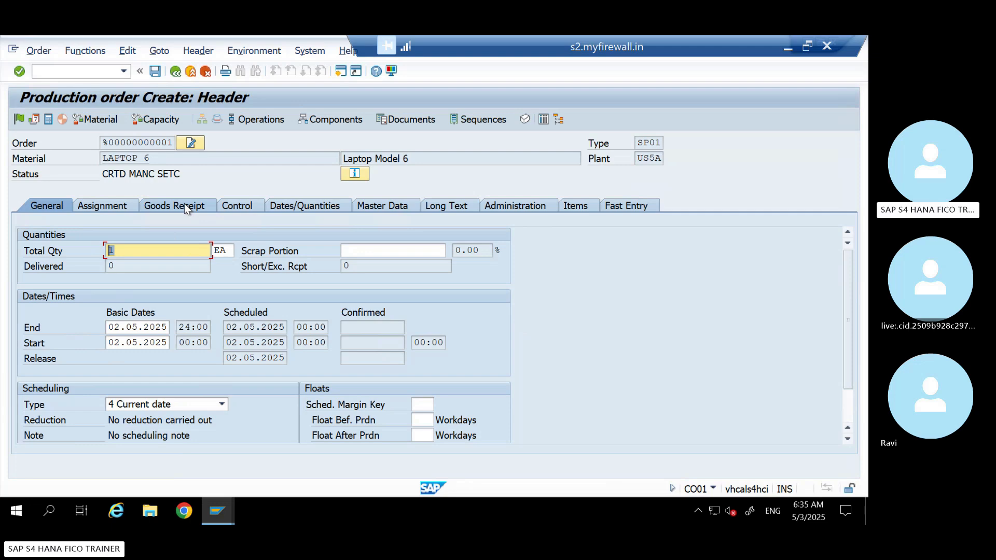
left_click(229, 206)
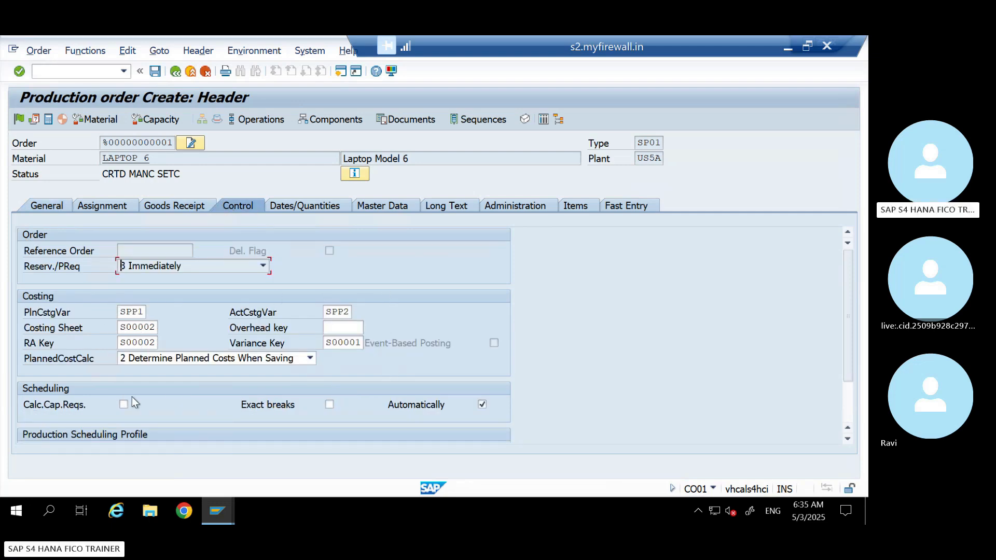
left_click(390, 206)
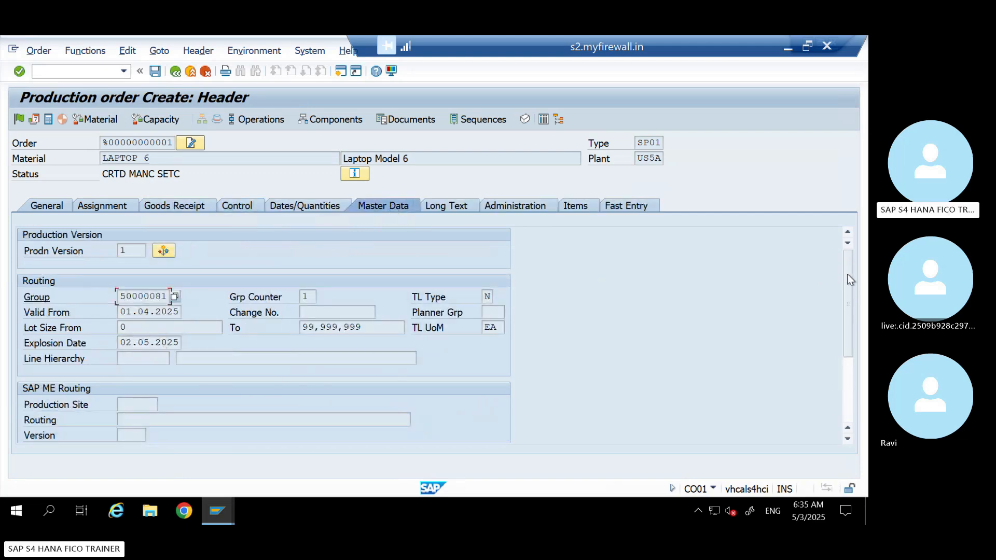
left_click_drag(849, 274, 848, 250)
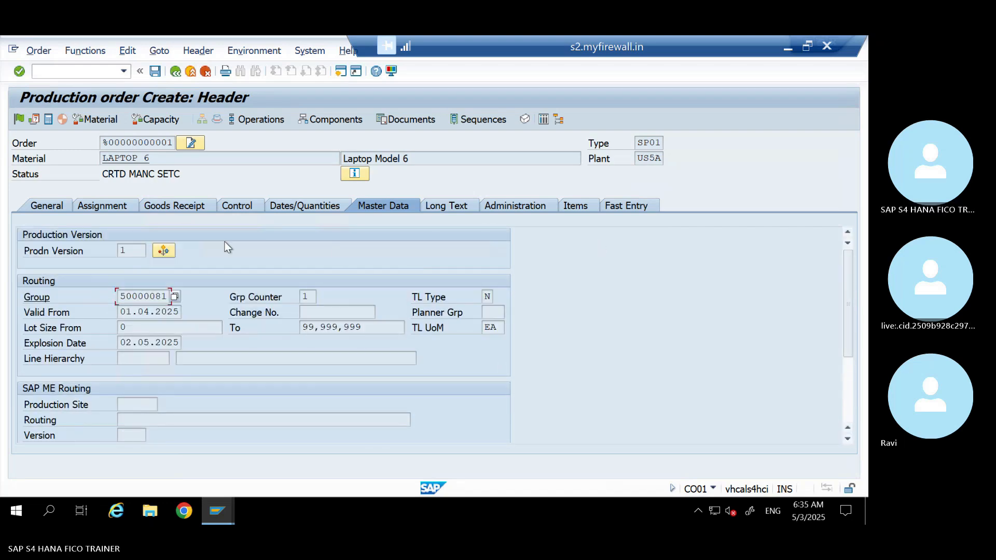
Calculate the planned costs of the production order and save it
left_click(48, 121)
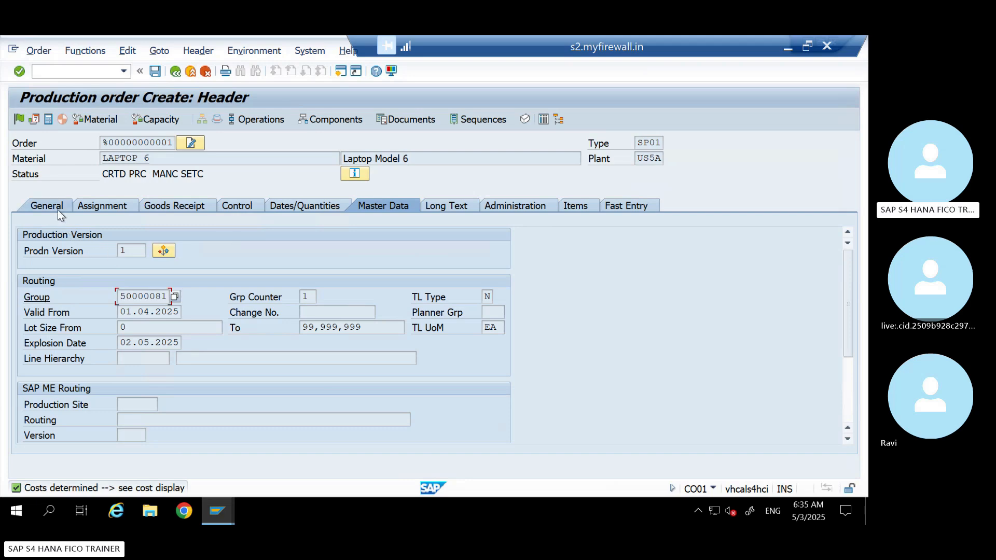
left_click(129, 251)
key("Return")
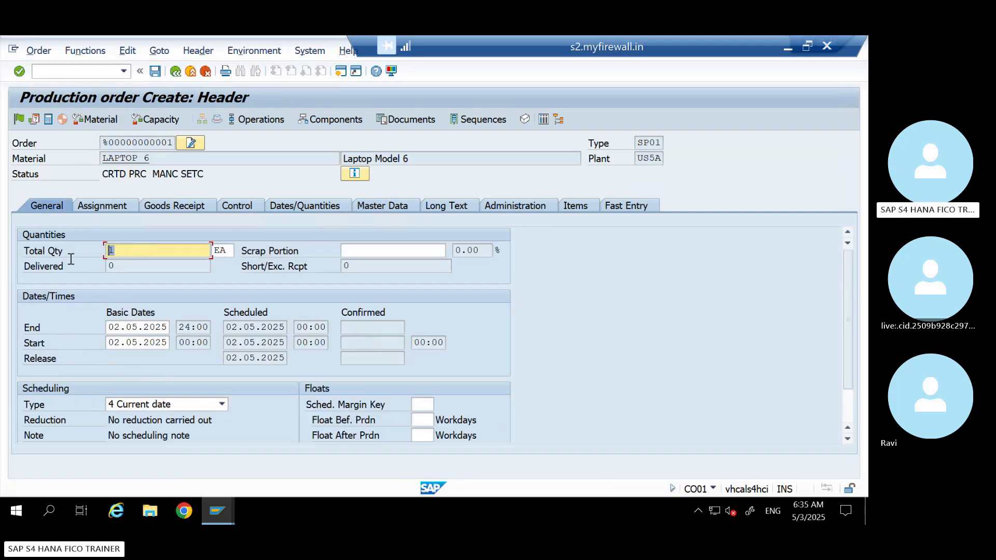
left_click(157, 73)
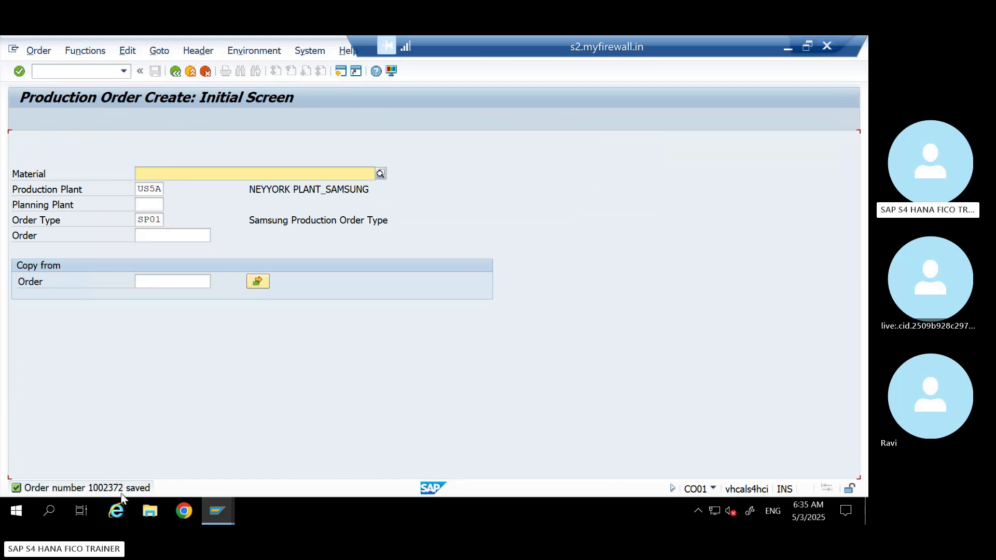
Open the saved production order in change mode and examine its system status
left_click(39, 50)
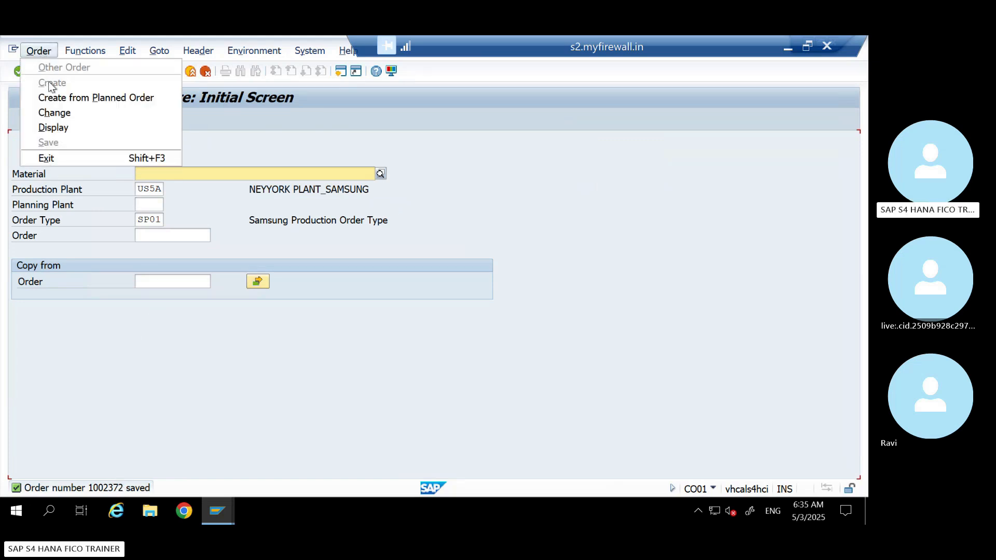
left_click(55, 113)
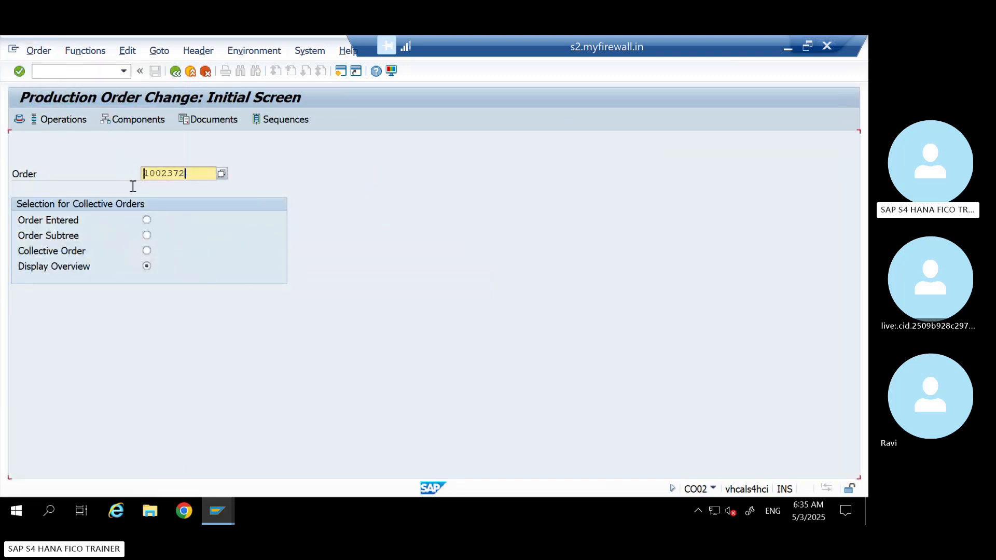
key("Return")
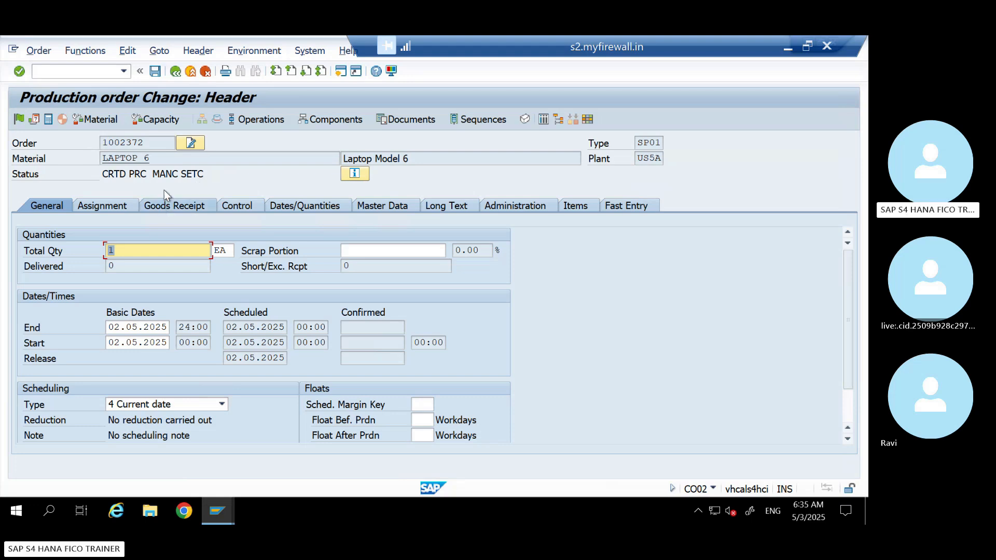
left_click_drag(128, 174, 103, 174)
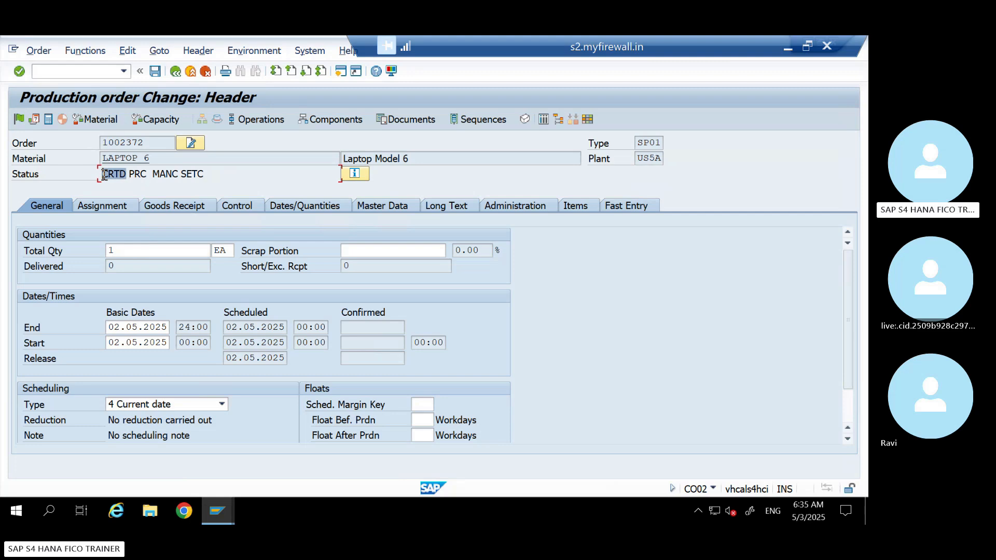
left_click(146, 175)
left_click_drag(207, 174, 74, 184)
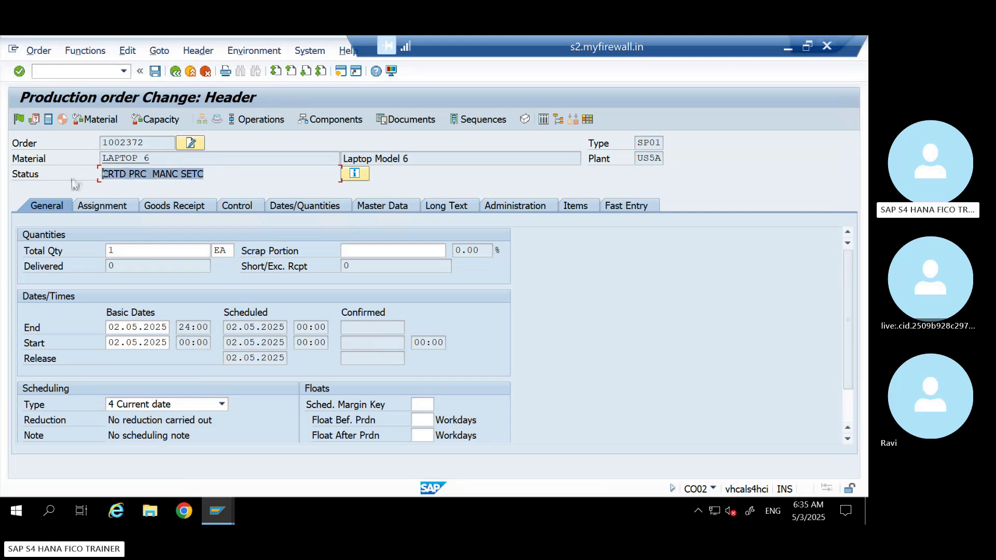
Open the settlement rule of the production order to examine its distribution rules
left_click(128, 51)
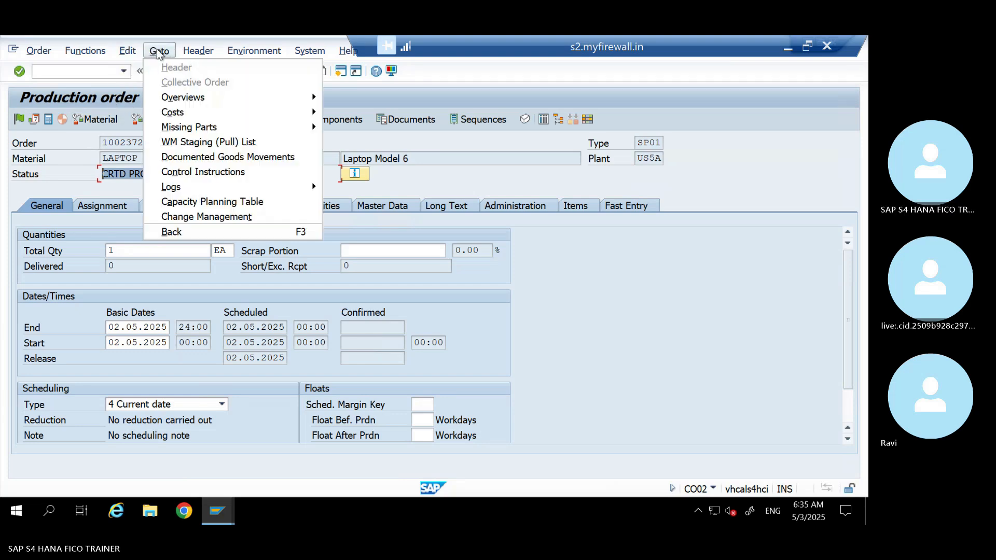
mouse_move(200, 54)
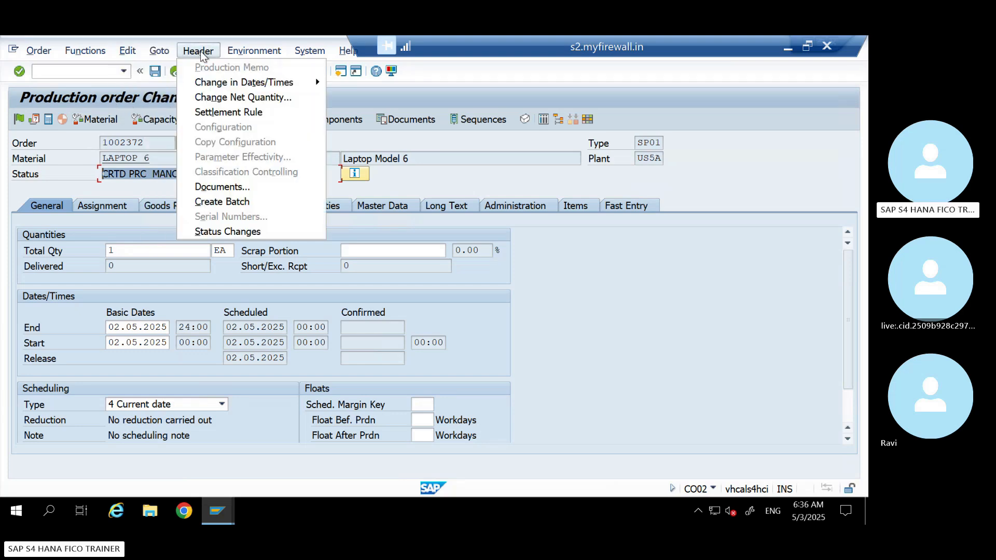
left_click(231, 112)
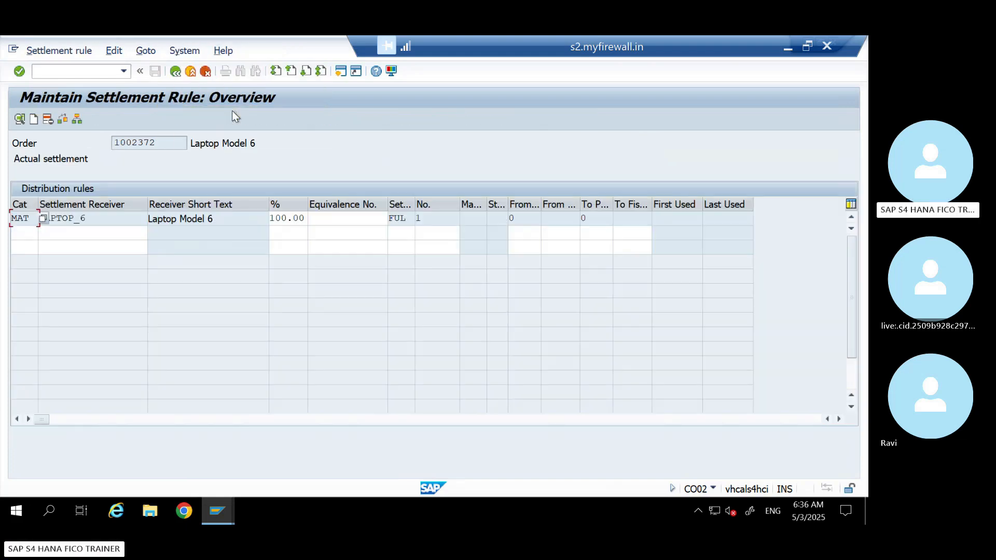
Examine the material category and settlement receiver of the distribution rule, and return to the production order header
left_click(81, 219)
left_click_drag(30, 217, 10, 219)
left_click(43, 218)
double_click(43, 219)
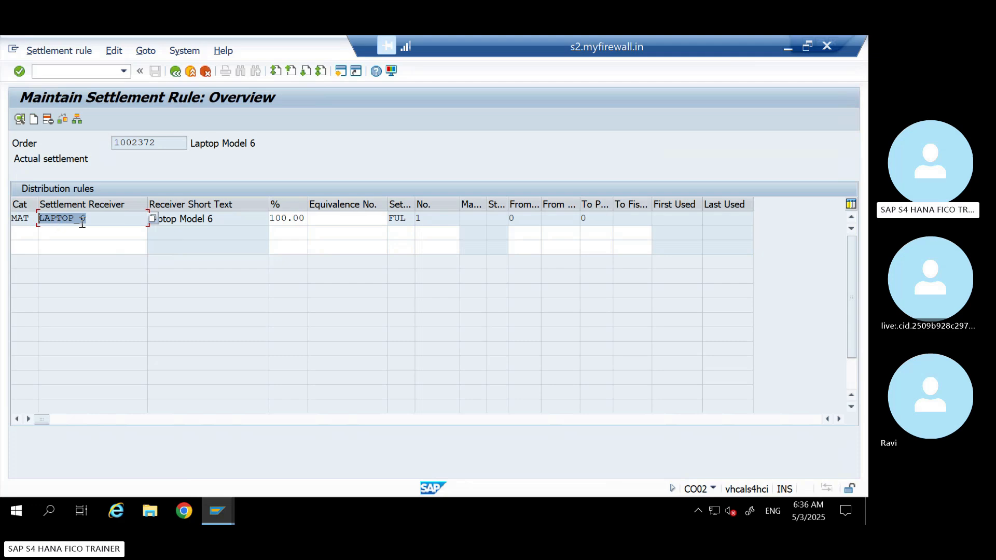
left_click(175, 71)
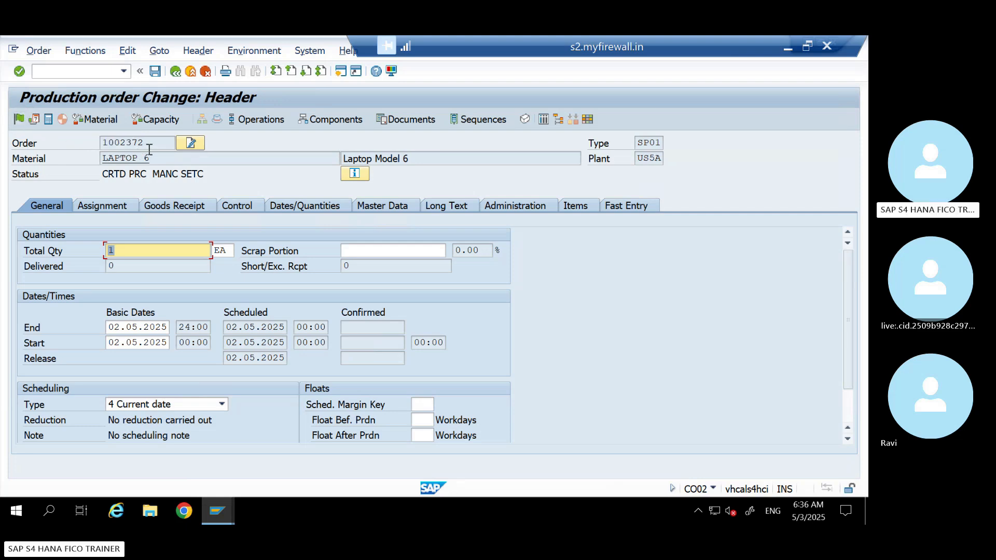
Release the LAPTOP_6 production order and save it
left_click_drag(148, 139, 60, 139)
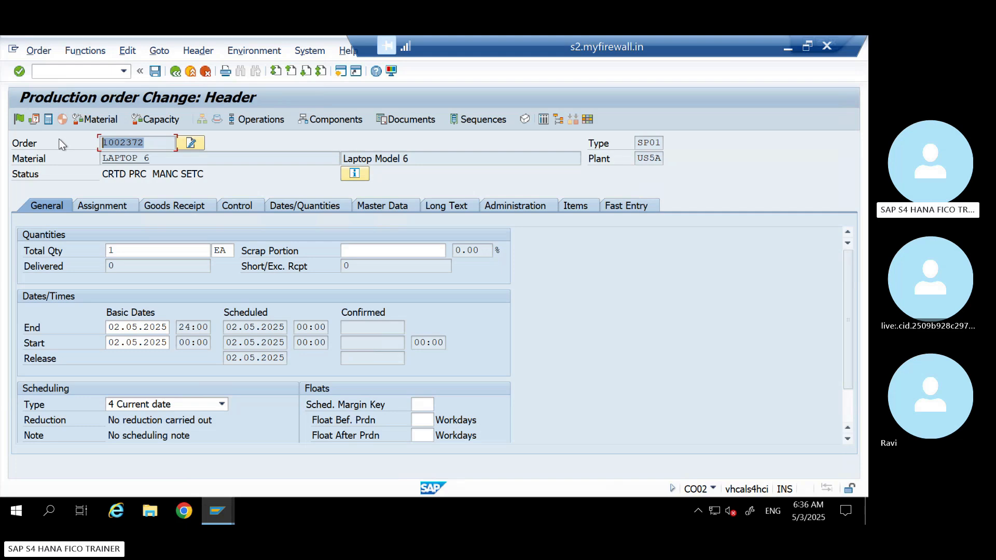
left_click(148, 142)
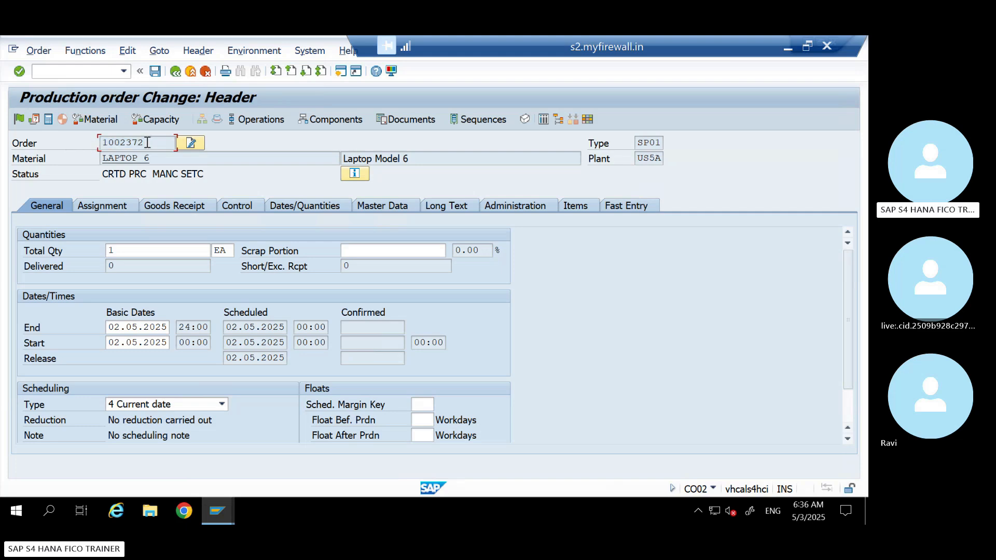
left_click_drag(147, 142, 94, 144)
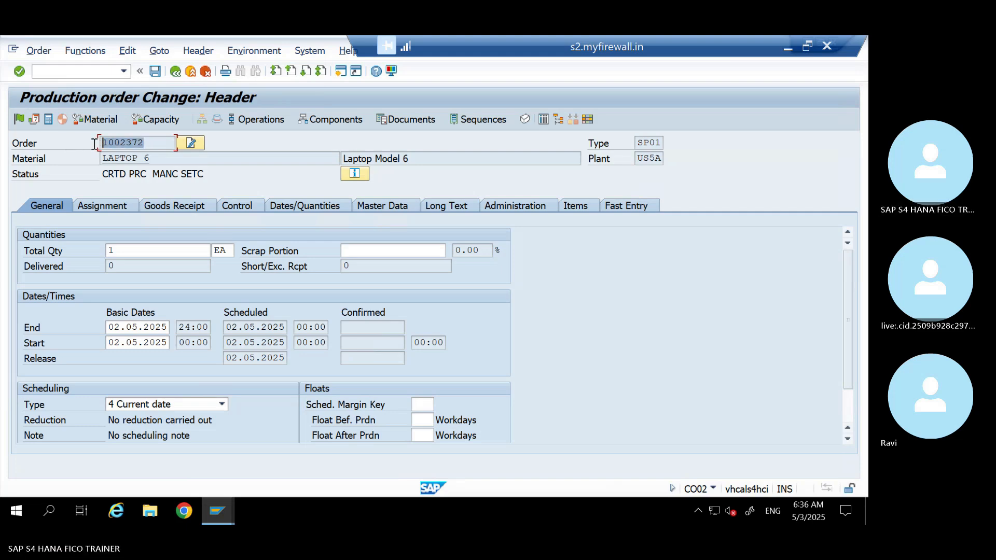
left_click(20, 120)
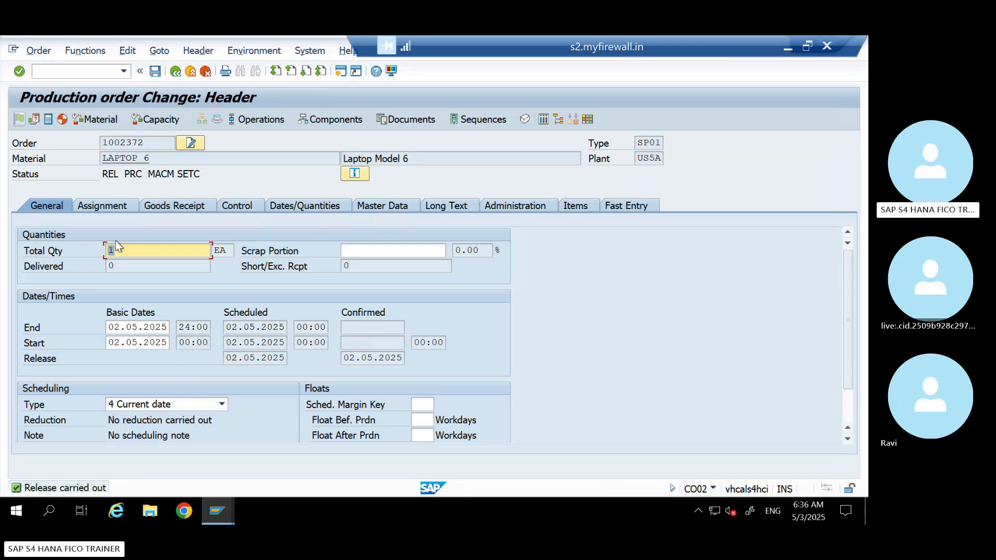
left_click(156, 72)
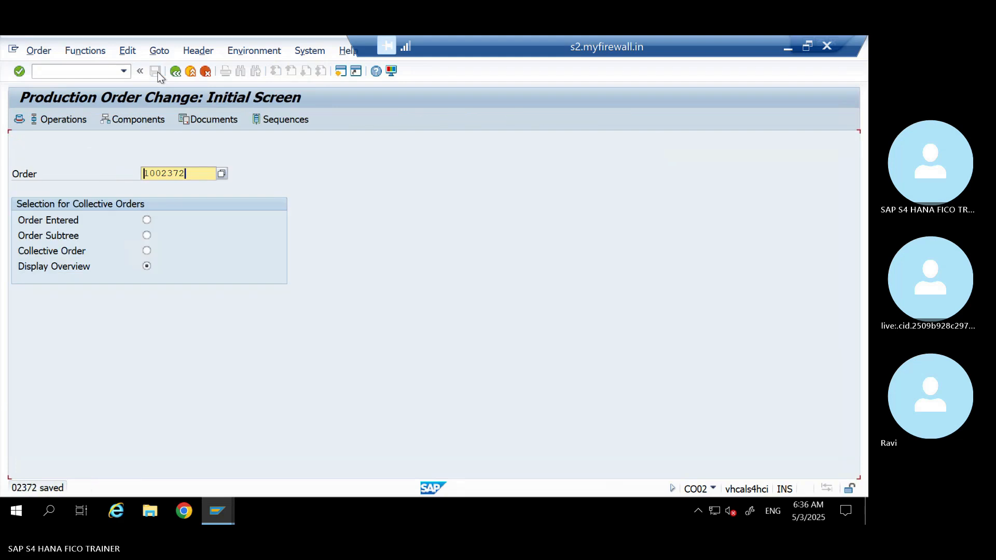
Reopen the released production order in change mode and examine its cost balance
key("Return")
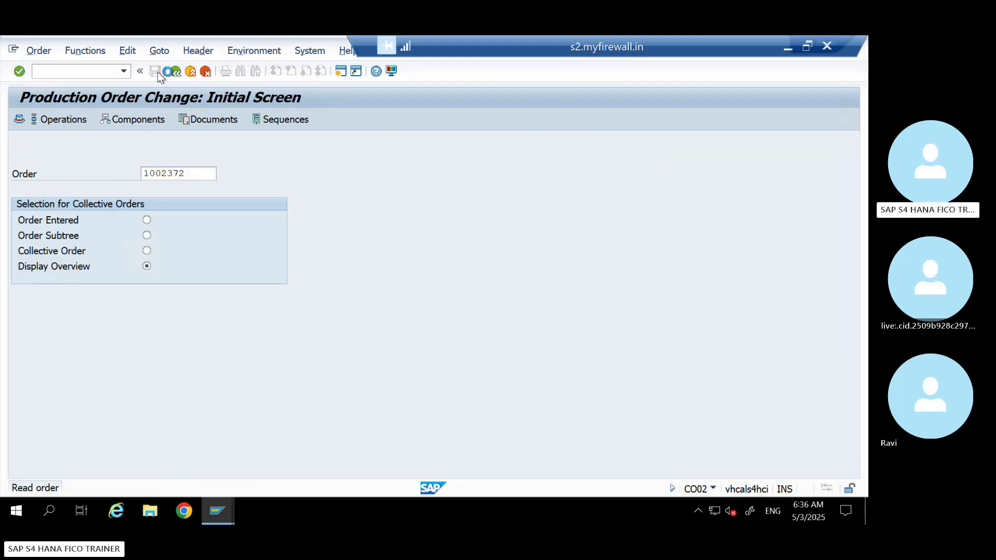
left_click(38, 50)
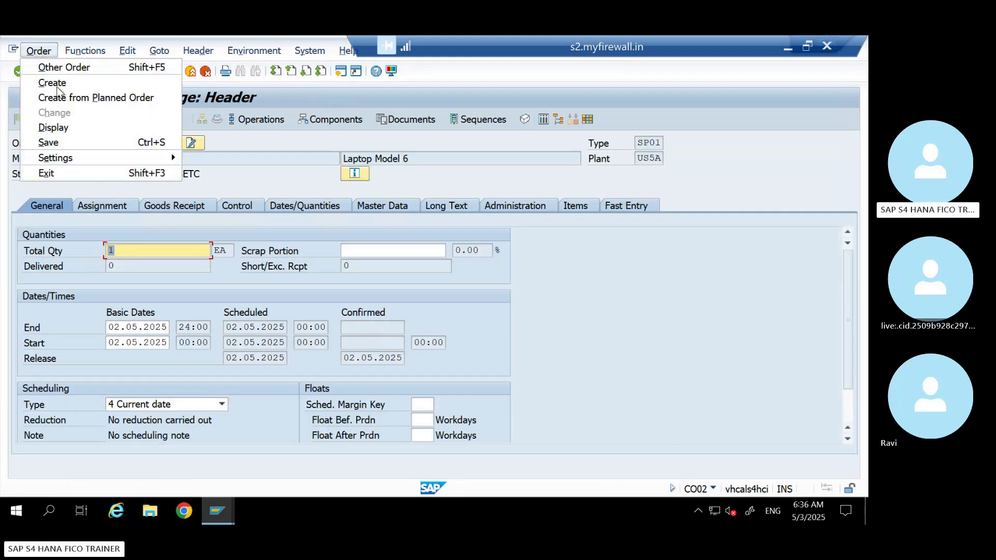
left_click(260, 165)
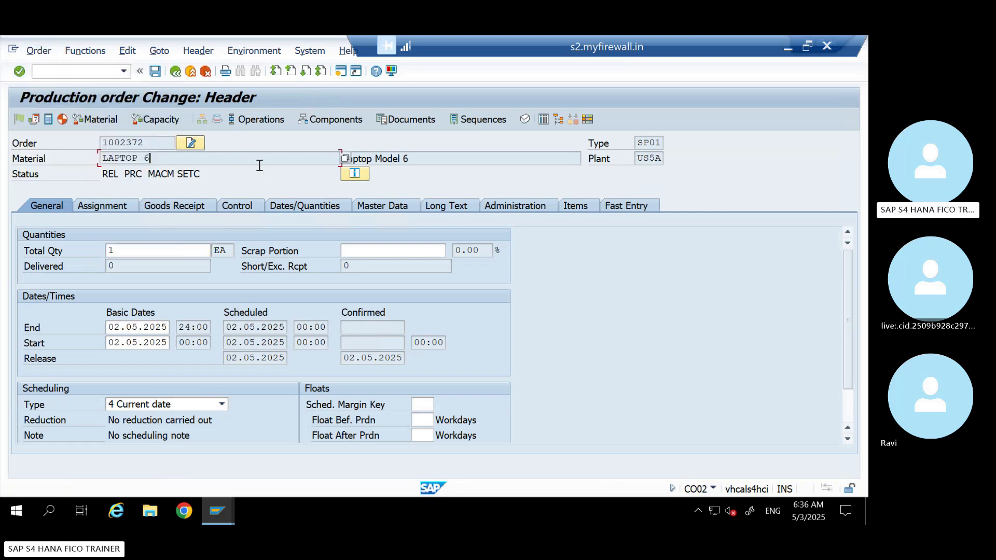
left_click(160, 50)
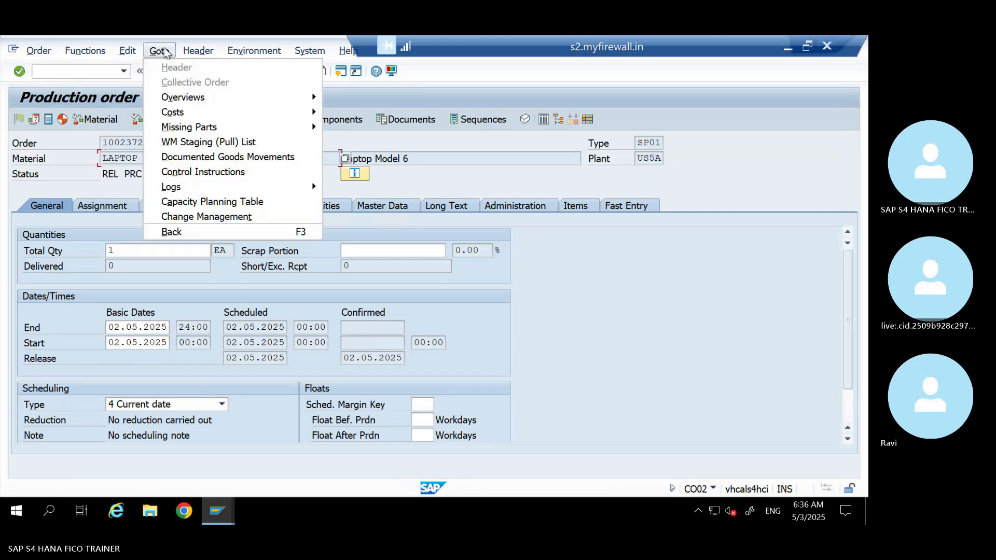
mouse_move(314, 112)
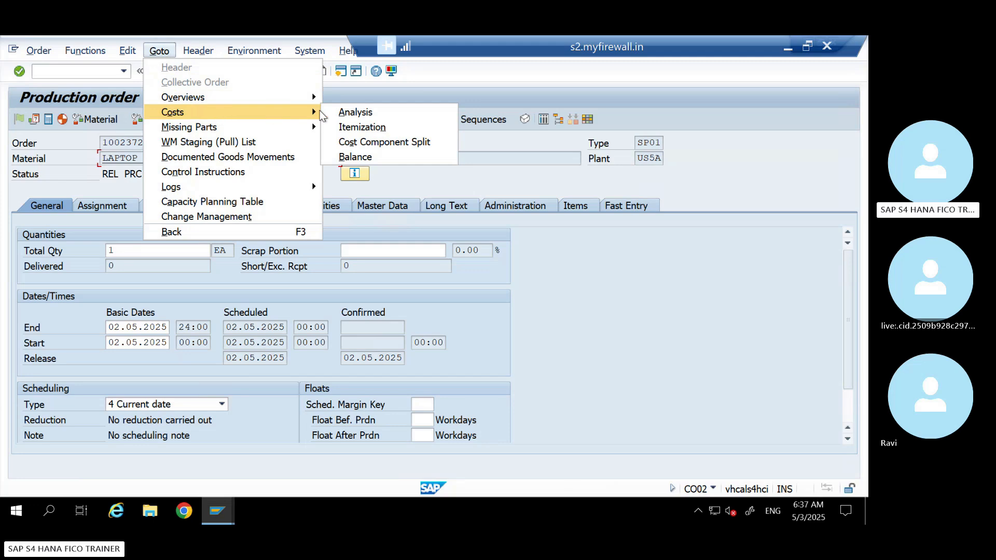
left_click(357, 158)
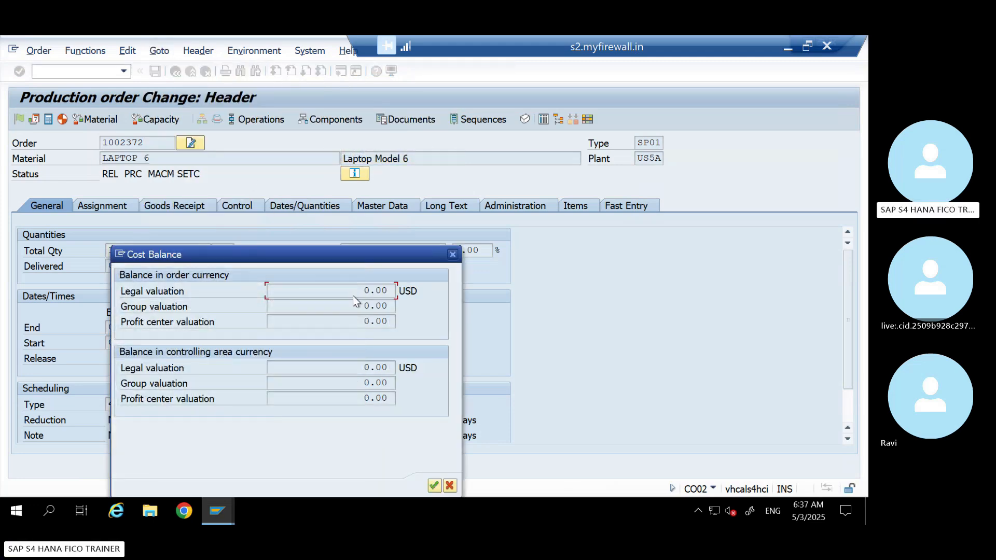
left_click_drag(364, 257, 601, 131)
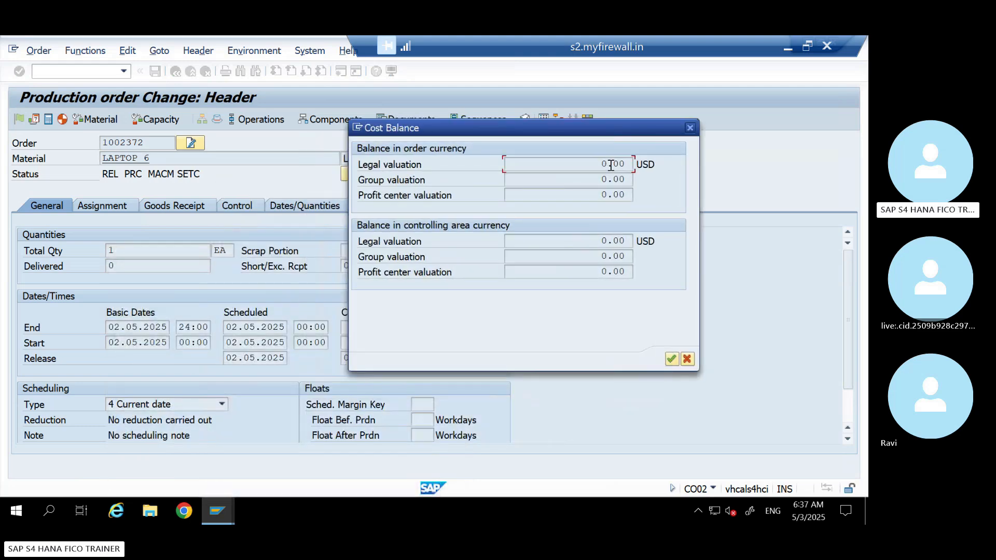
left_click_drag(601, 166, 641, 162)
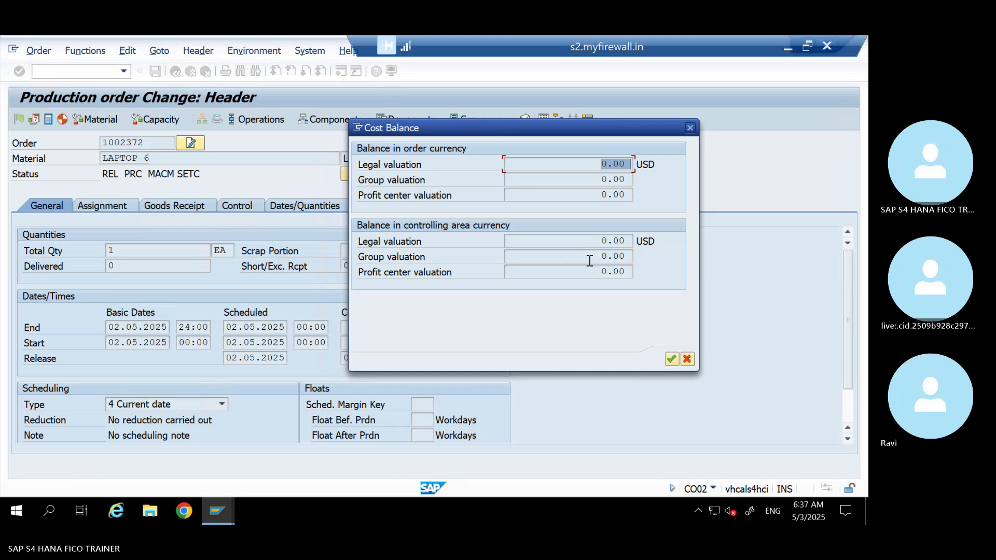
left_click(691, 127)
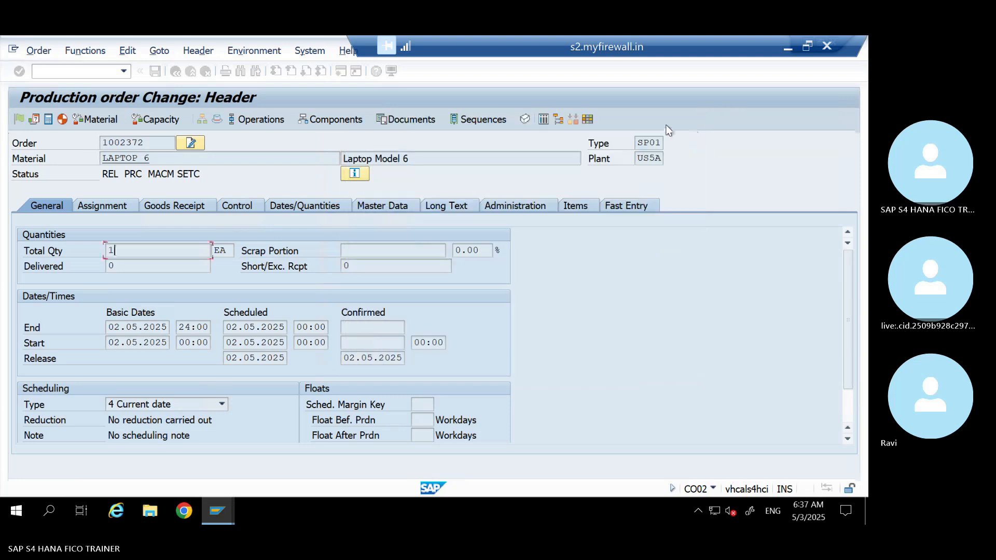
Open the cost analysis of the production order and examine its planned, target and actual costs
left_click(159, 50)
mouse_move(182, 120)
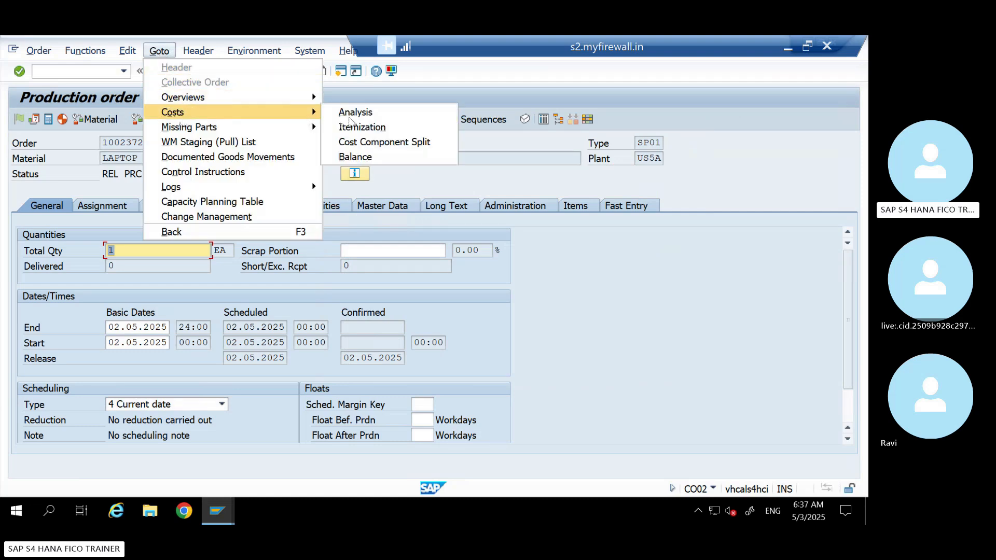
left_click(356, 116)
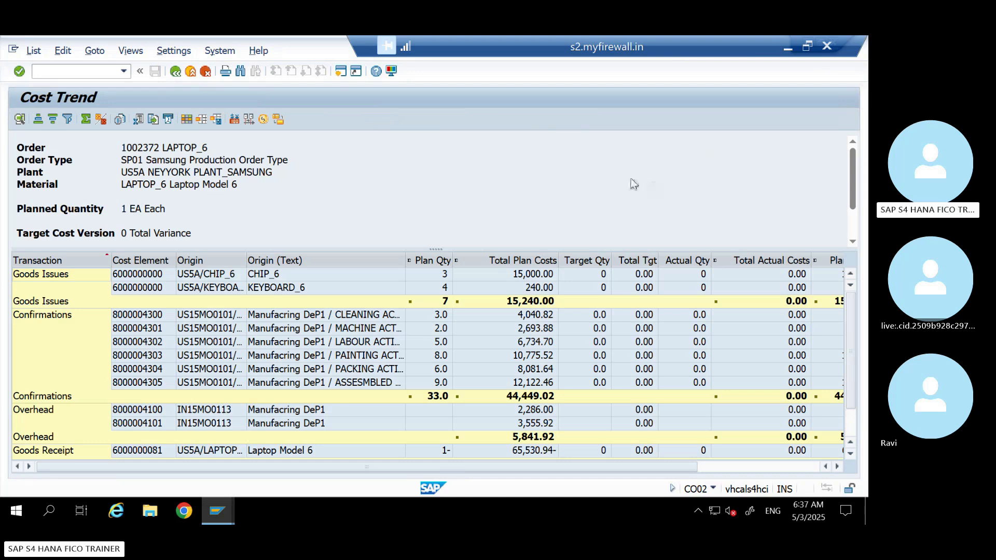
left_click(202, 120)
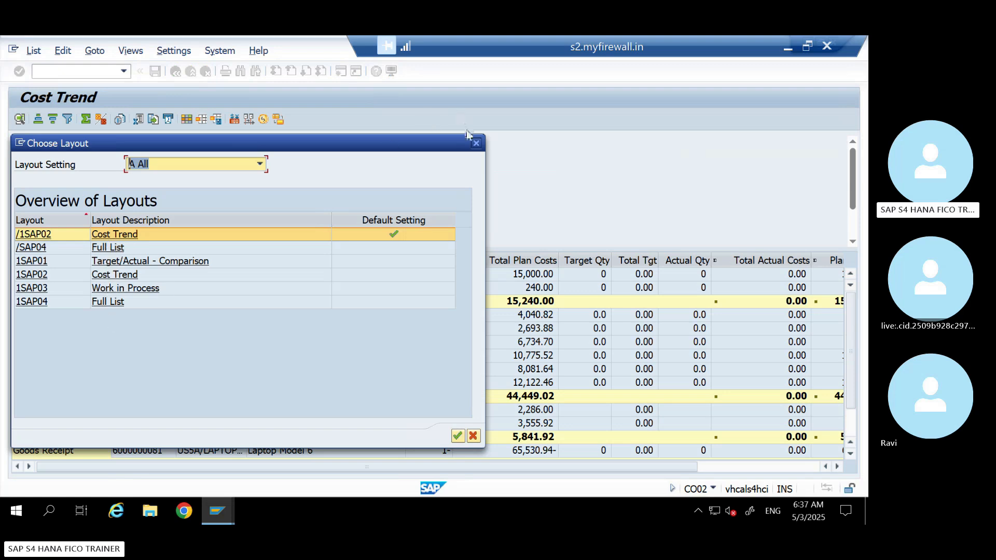
left_click(476, 144)
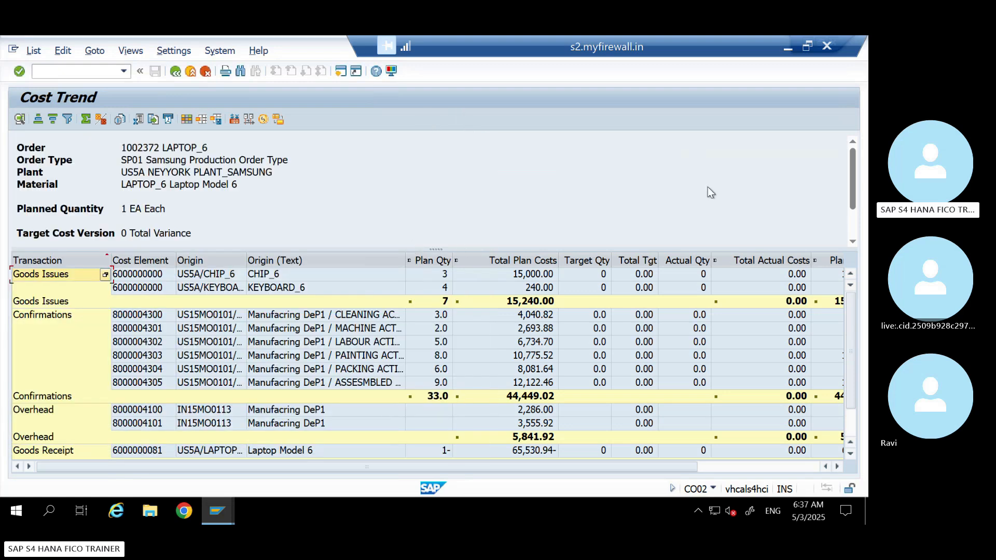
scroll(854, 188, "down", 3)
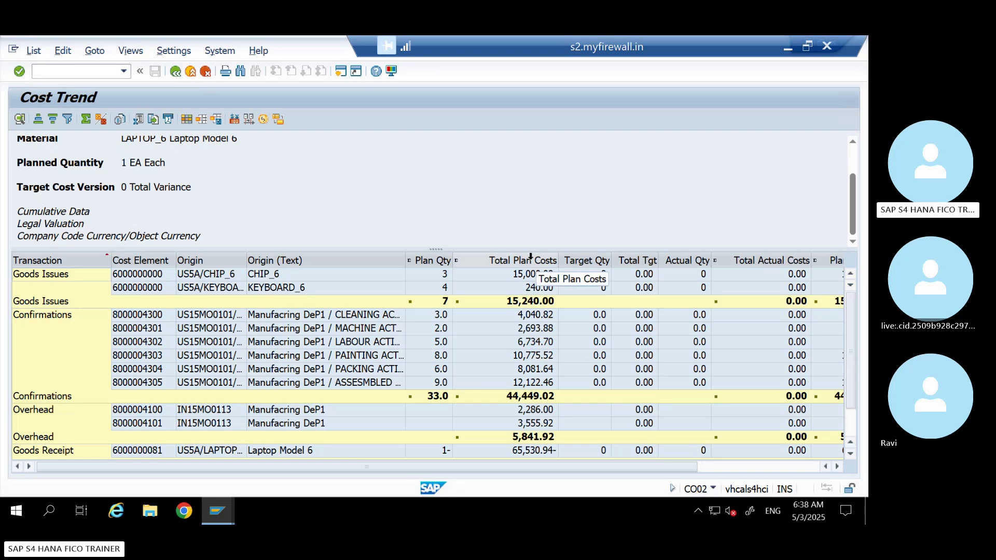
Switch to the CO BATCH workbook in Excel and enter 1 QTY beside LAPTOP_6 in cell E9 of the Costing Run sheet
left_click(787, 49)
left_click(477, 284)
key("Up")
key("Up")
key("Up")
key("Up")
key("Up")
key("Up")
key("Up")
key("Up")
key("Up")
key("Up")
key("Up")
key("Up")
key("Up")
key("Up")
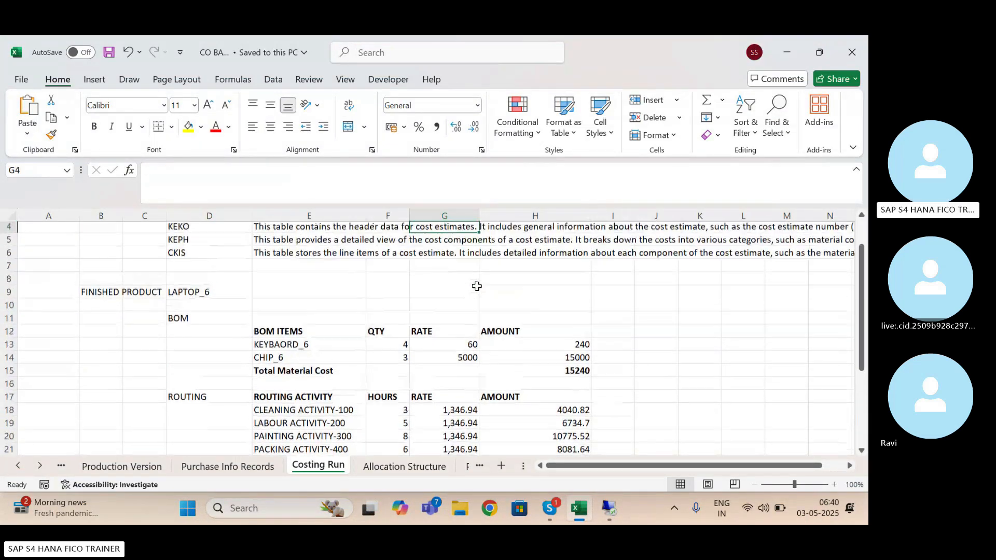
left_click(200, 311)
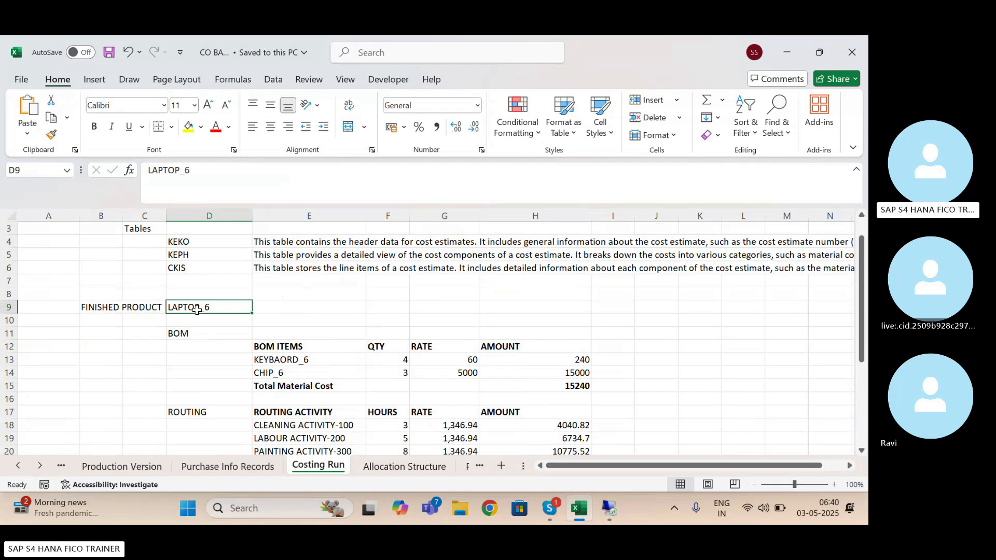
left_click(278, 311)
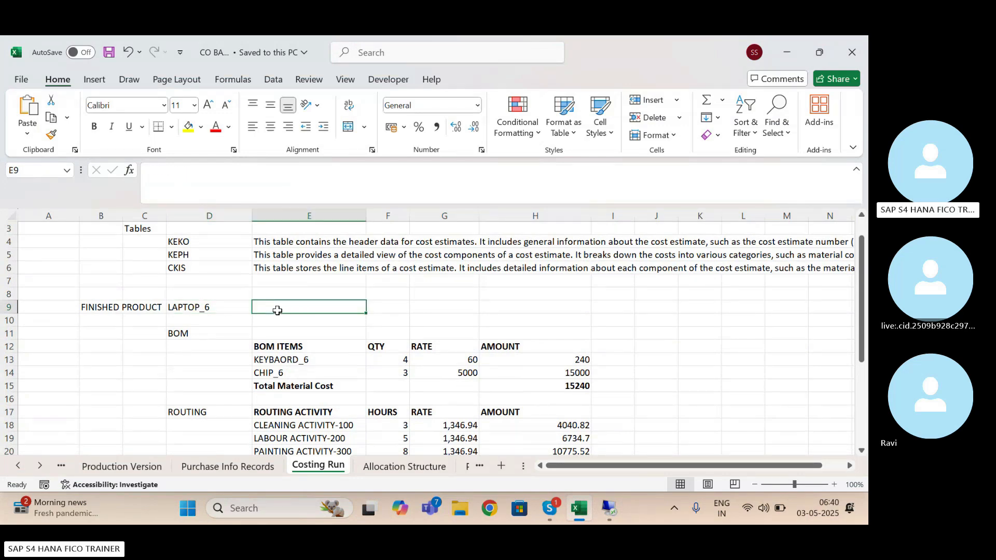
type("1 QTY")
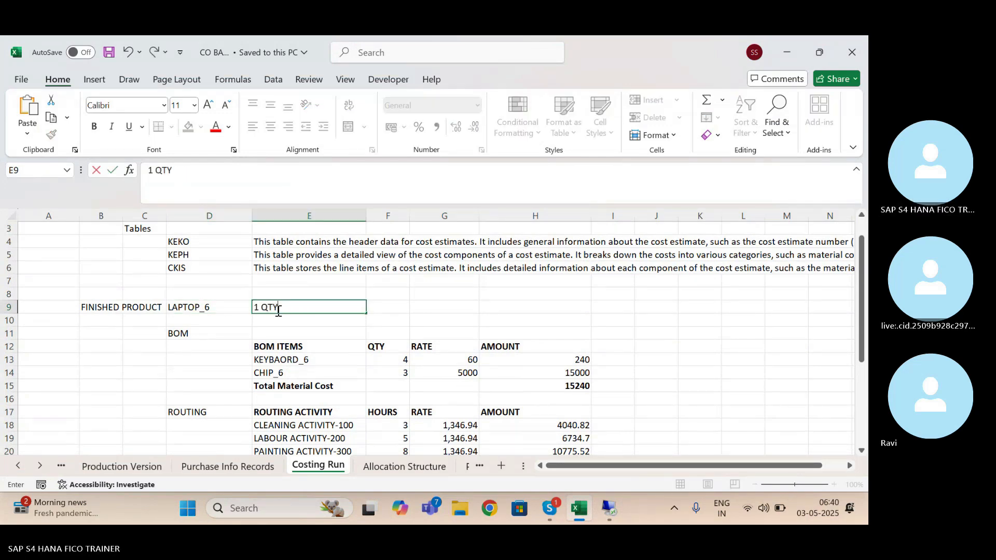
key("Return")
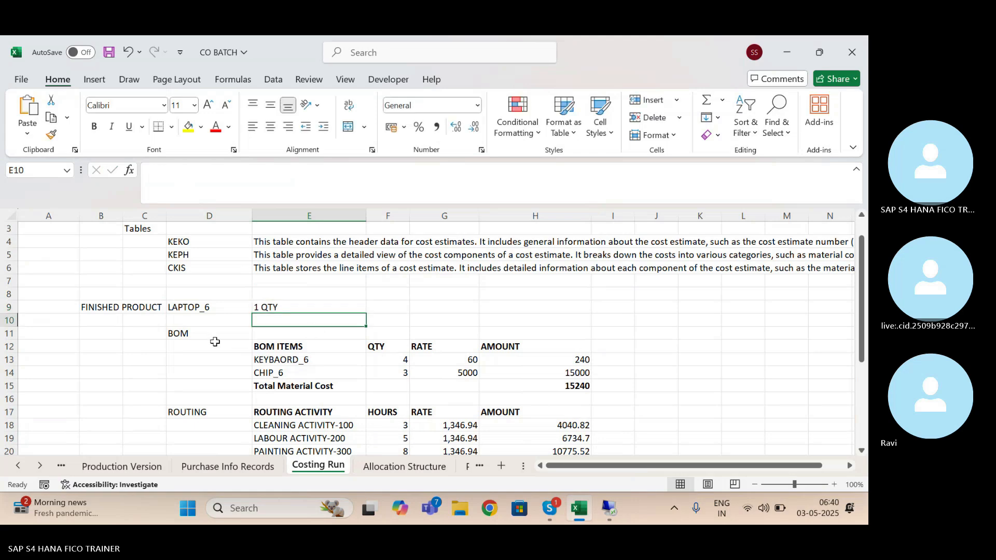
Examine the BOM items for LAPTOP_6, including the quantities, rates and amounts of the keyboard and chip
left_click(193, 332)
left_click(270, 345)
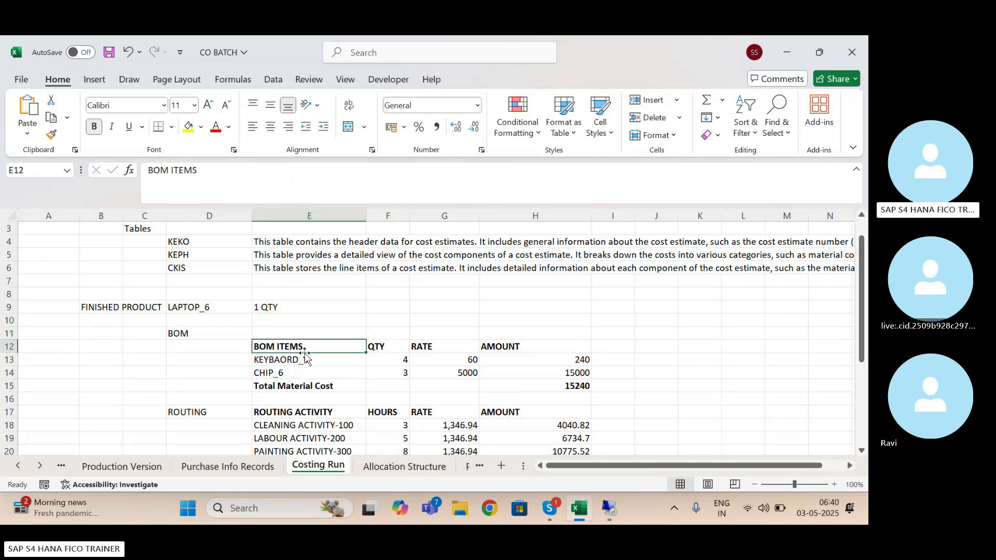
left_click(294, 362)
left_click(275, 372)
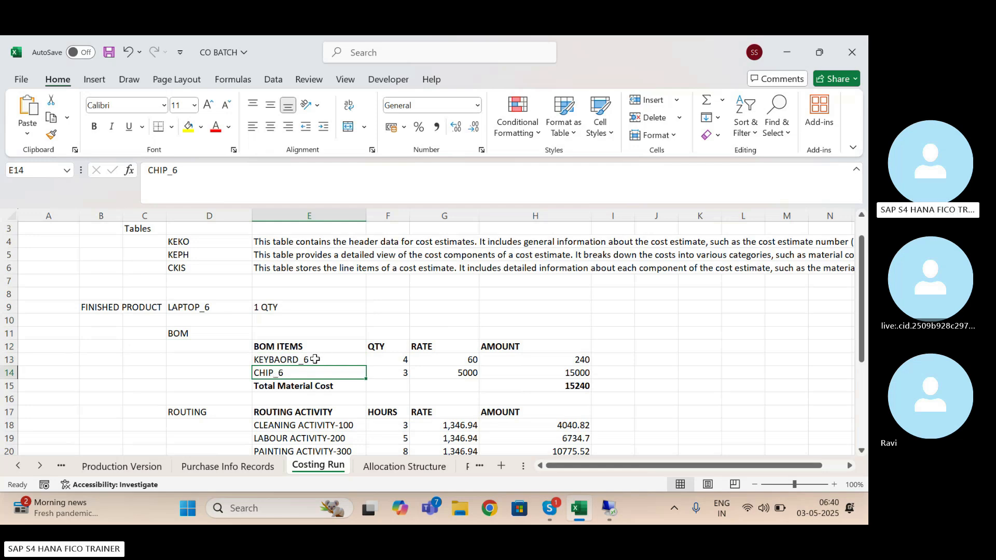
left_click(395, 356)
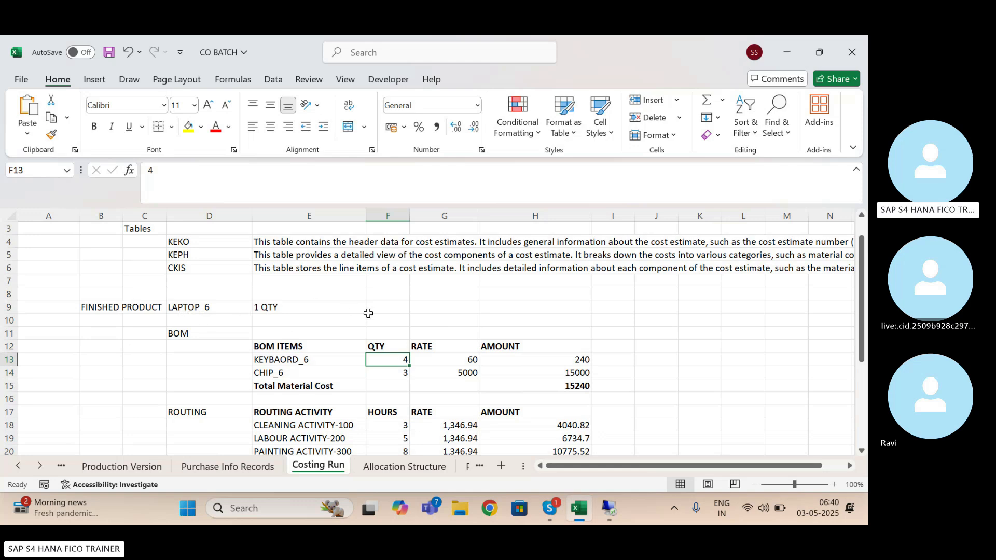
left_click(395, 371)
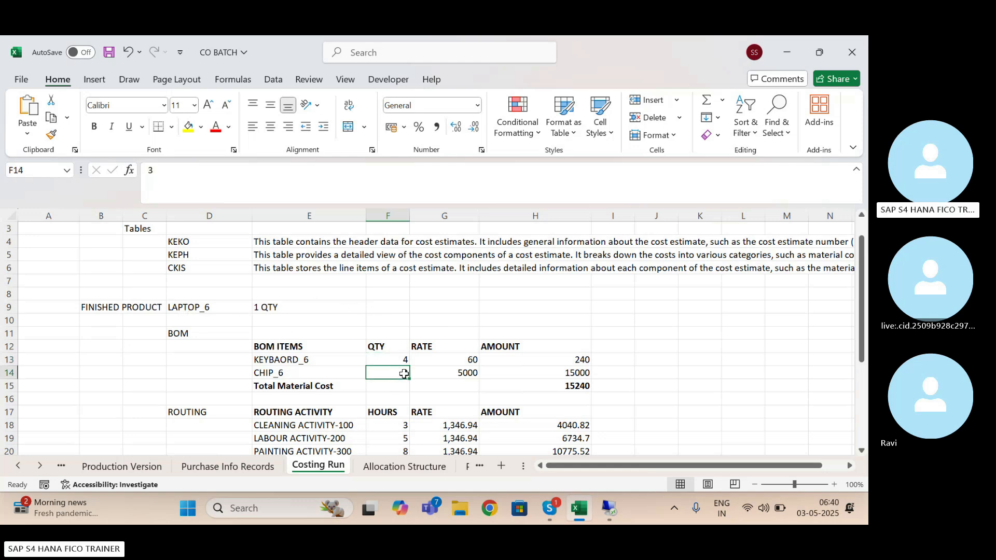
left_click_drag(465, 359, 466, 371)
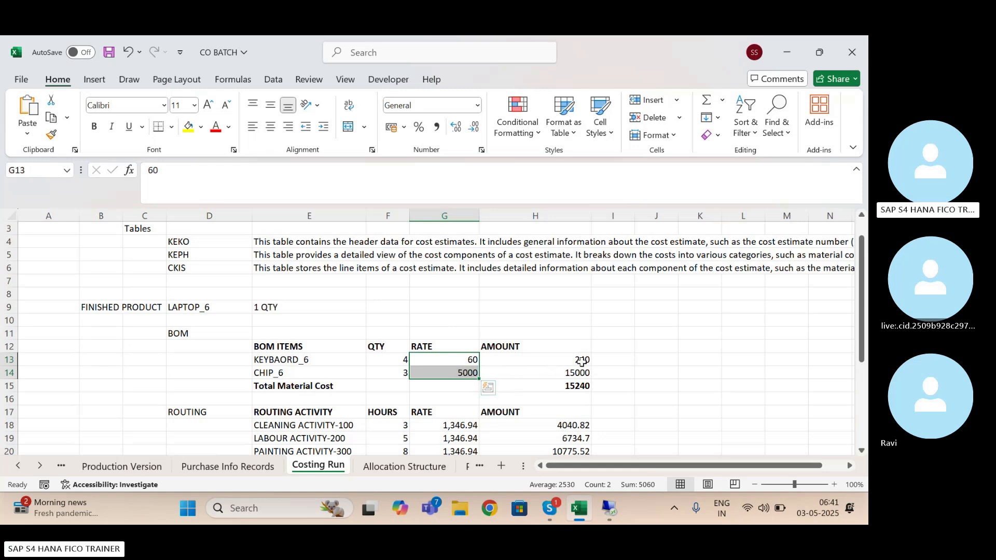
left_click_drag(581, 360, 581, 369)
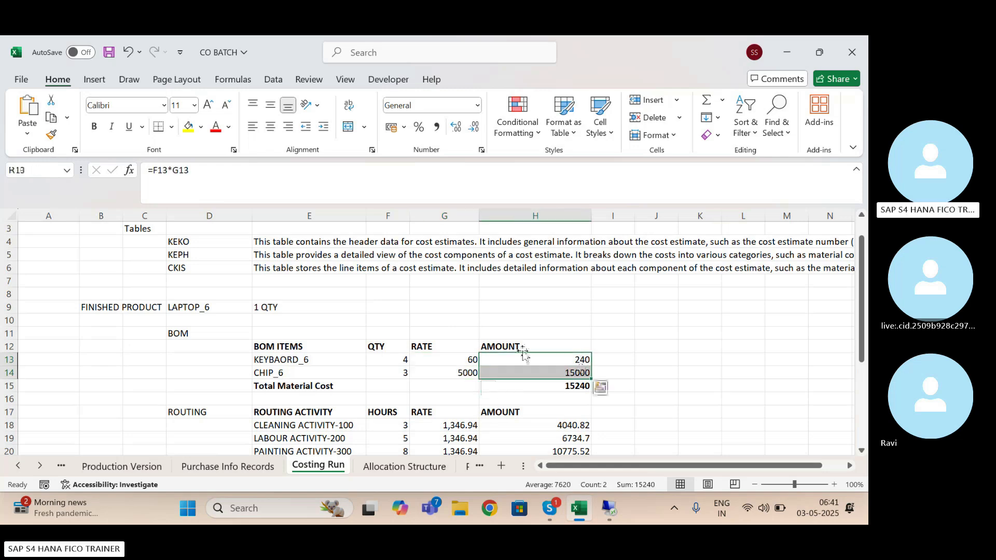
left_click(271, 308)
Switch to the SAP Cost Trend report and examine the planned quantities and costs of CHIP_6 and KEYBOARD_6
mouse_move(598, 511)
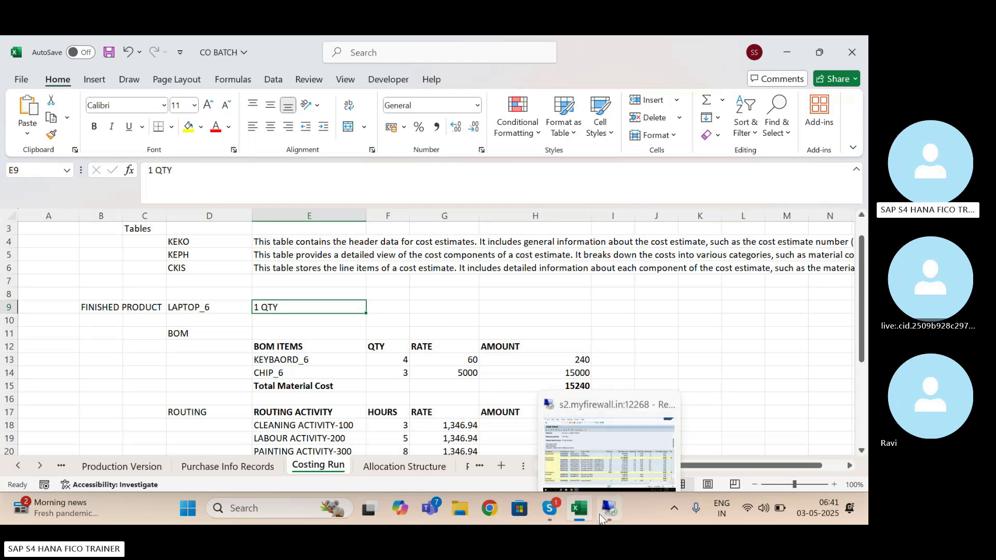
left_click(593, 469)
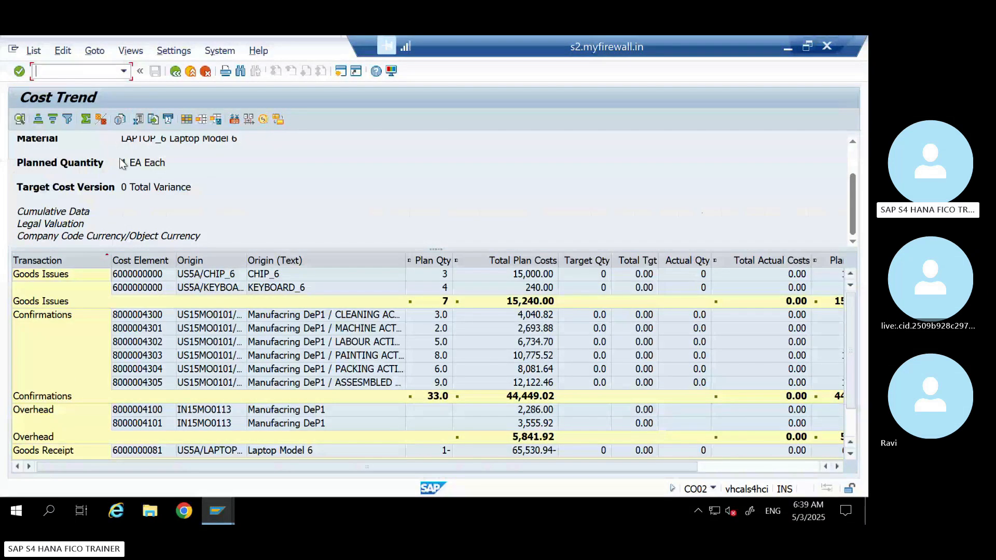
left_click(532, 278)
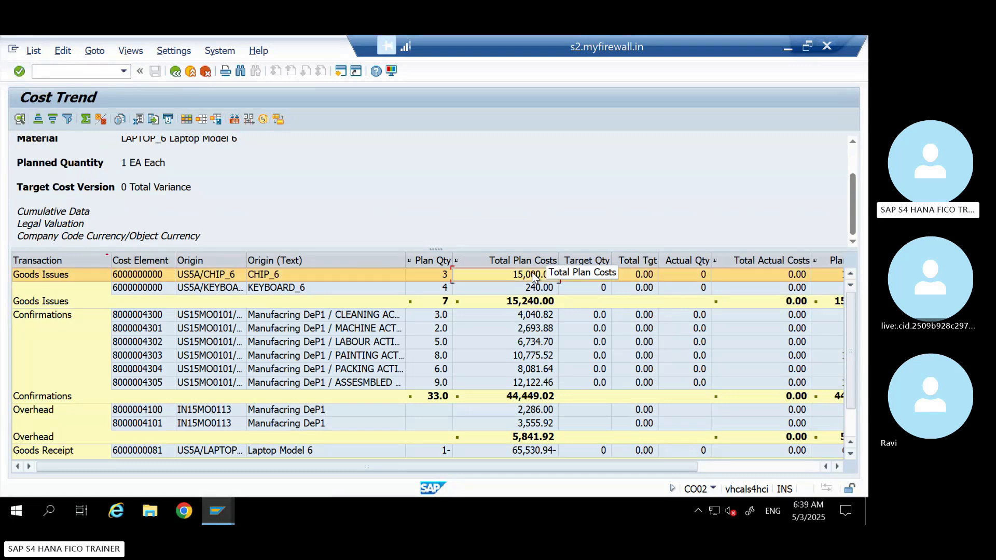
left_click(443, 278)
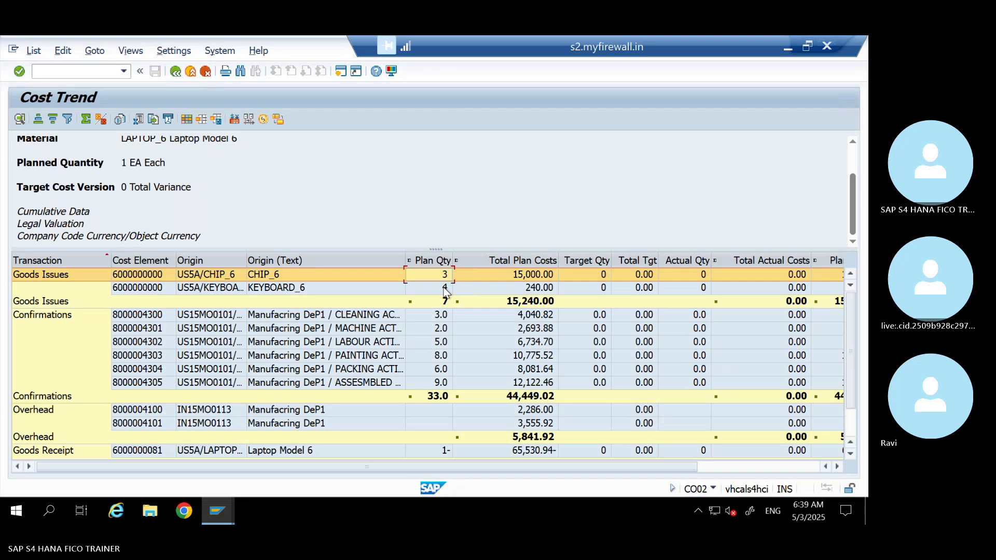
left_click(444, 288)
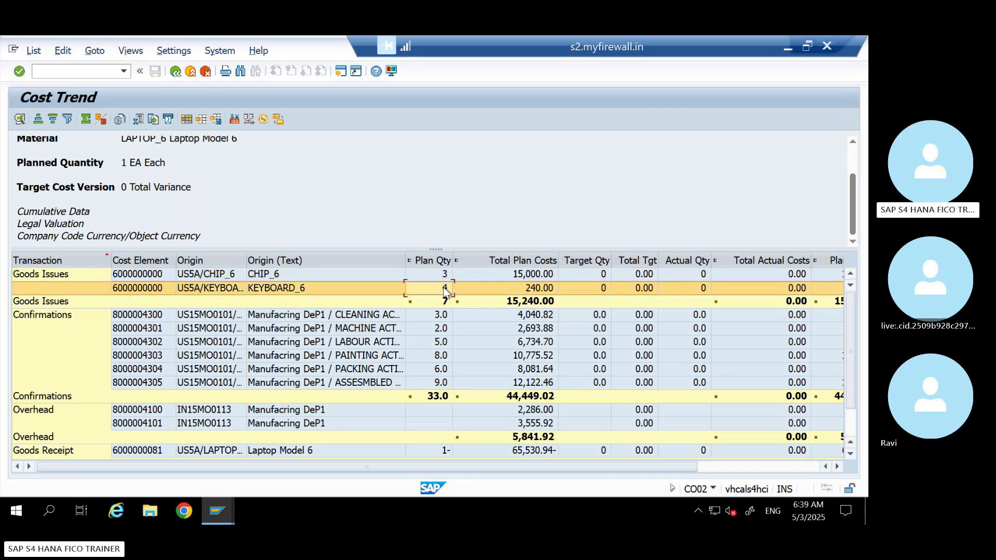
left_click(534, 275)
left_click(534, 289)
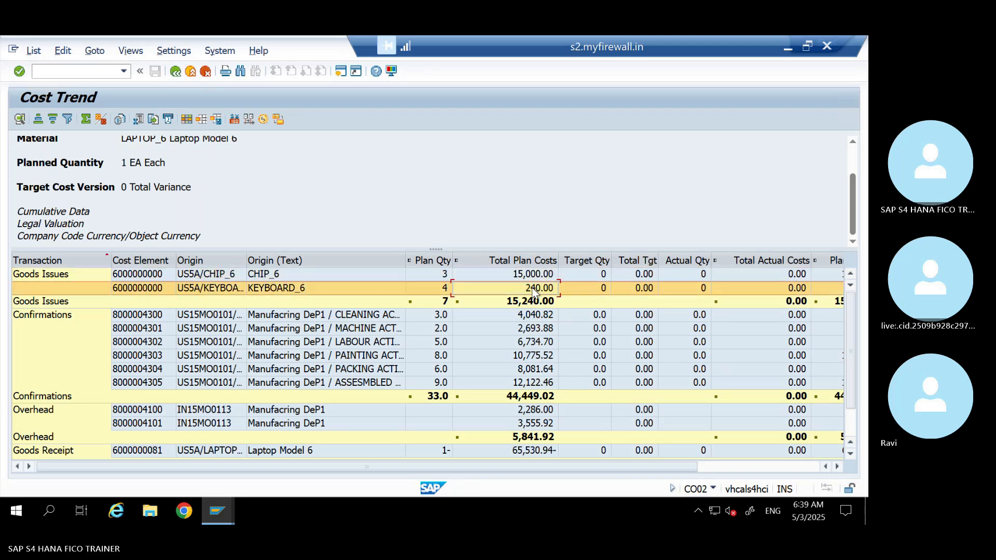
Return to the Excel costing worksheet and move the CHIP_6 entry with its quantity, rate and amount to the empty cells starting at G9
left_click(787, 49)
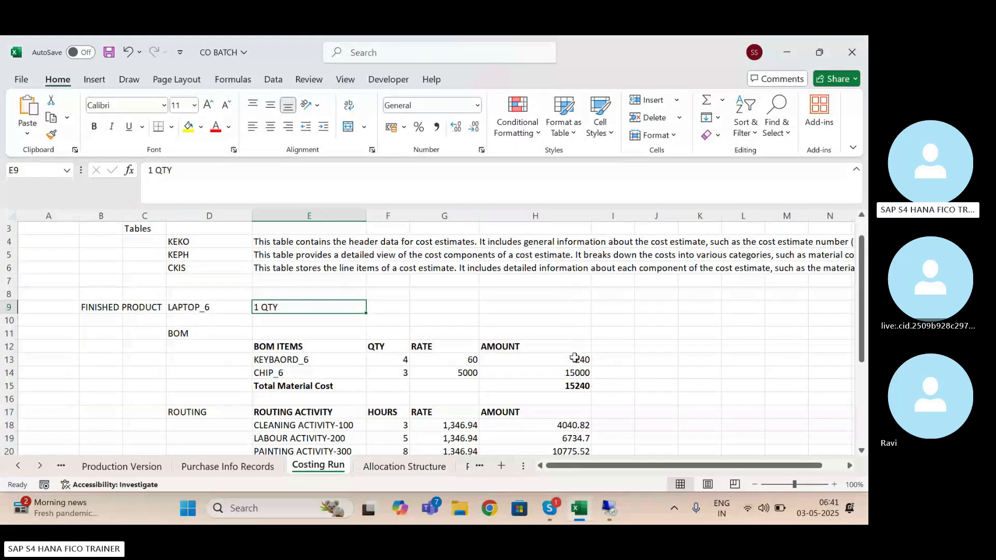
left_click(576, 373)
left_click(577, 358)
left_click(284, 372)
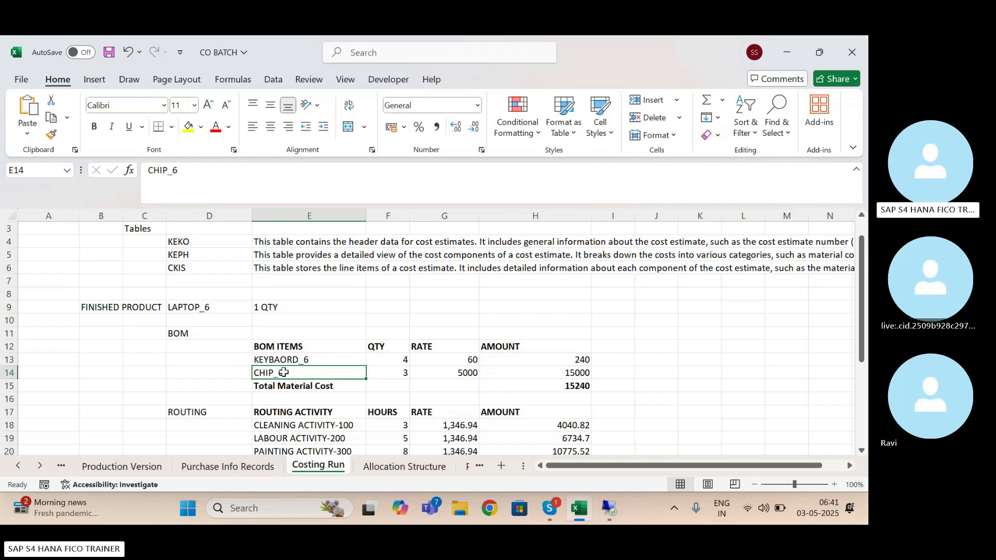
key("shift+Right")
key("shift+Right")
key("shift+Right")
key("ctrl+c")
left_click(448, 311)
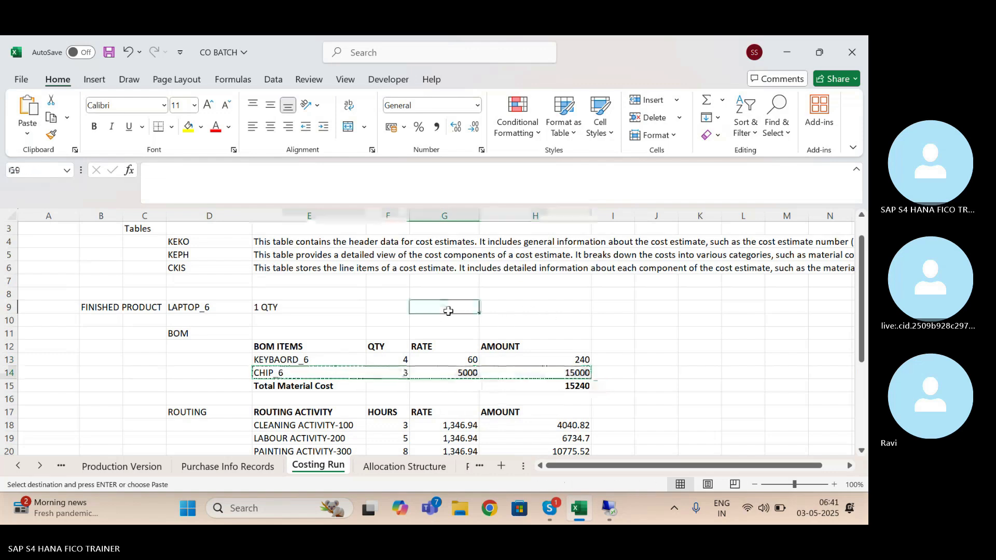
key("ctrl+v")
Move the KEYBAORD_6 entry down to row 14 and place the CHIP_6 entry from row 9 above it, starting at E13
left_click(303, 363)
key("shift+Right")
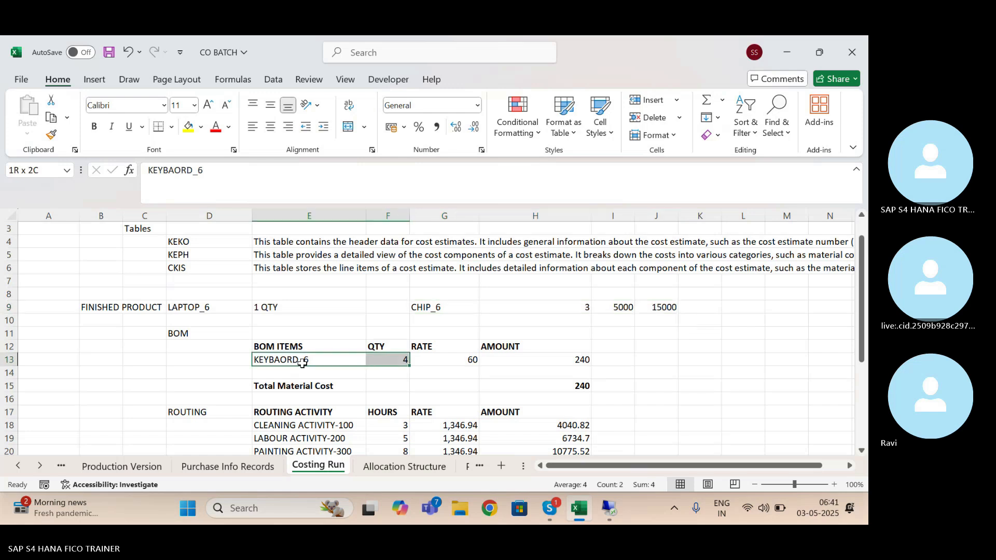
key("shift+Right")
key("shift+Right")
key("ctrl+x")
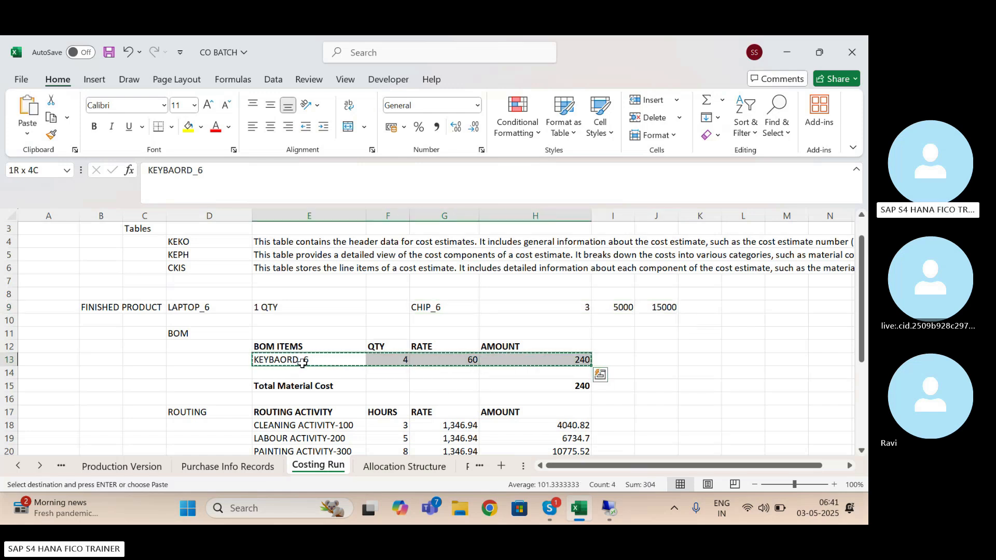
key("Down")
key("Down")
key("Down")
key("Up")
key("Up")
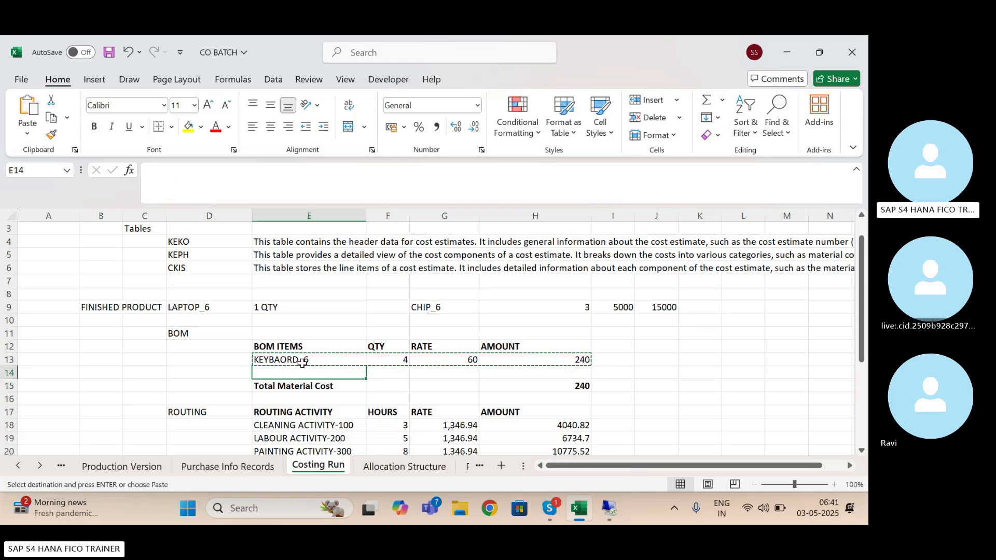
key("ctrl+v")
left_click_drag(429, 307, 647, 304)
left_click_drag(411, 309, 318, 356)
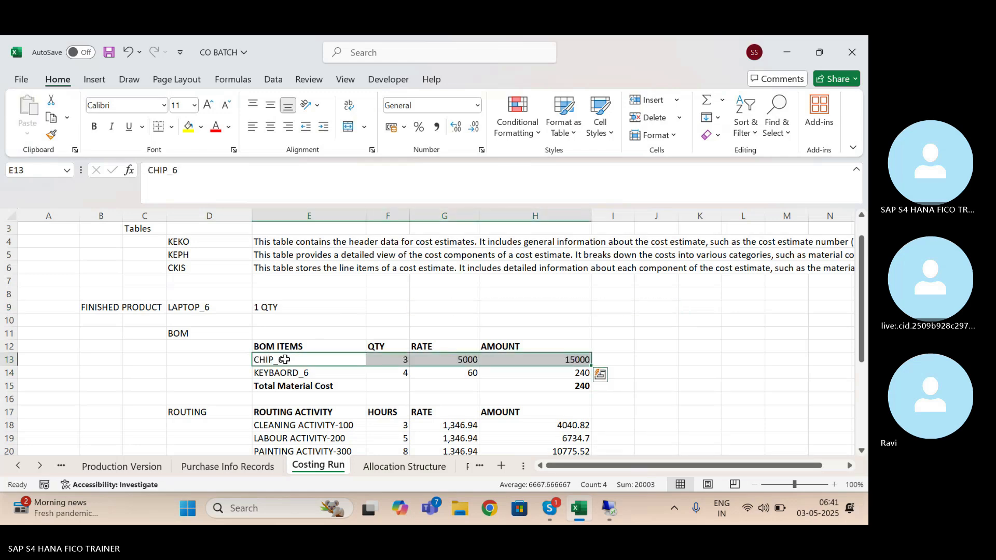
Switch to SAP, leave the material cost estimate display, and check the chip and keyboard planned costs in the Cost Trend report
key("alt+Tab")
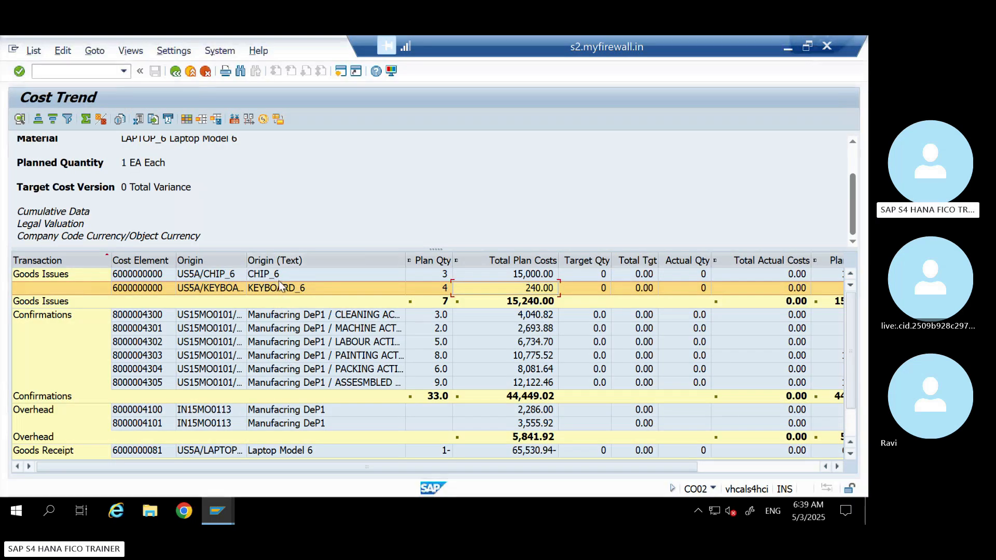
key("alt+Tab")
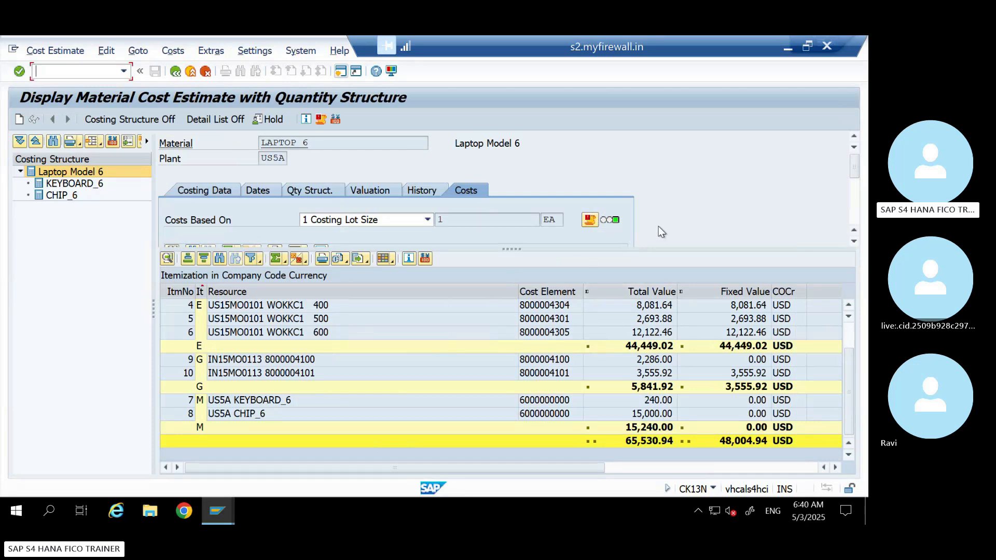
left_click(192, 71)
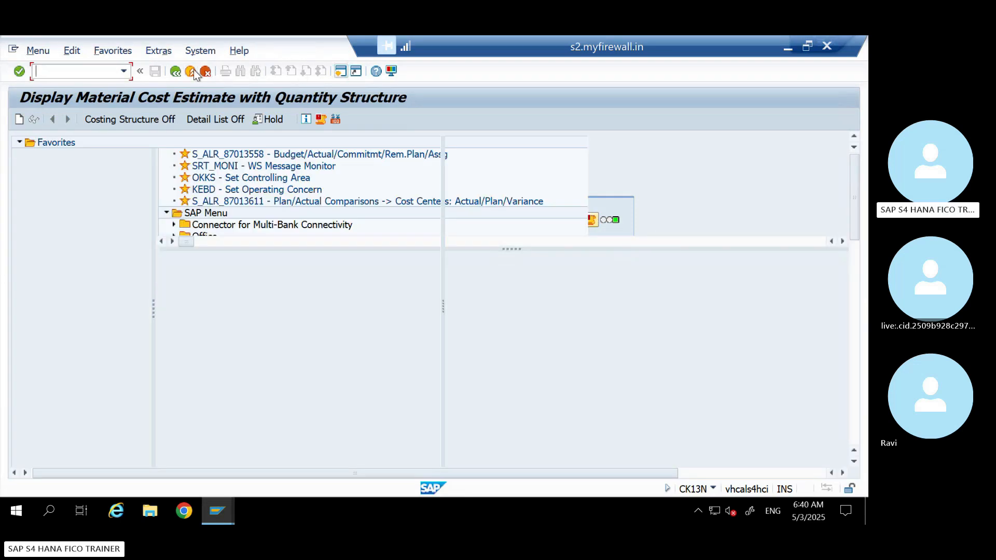
mouse_move(218, 520)
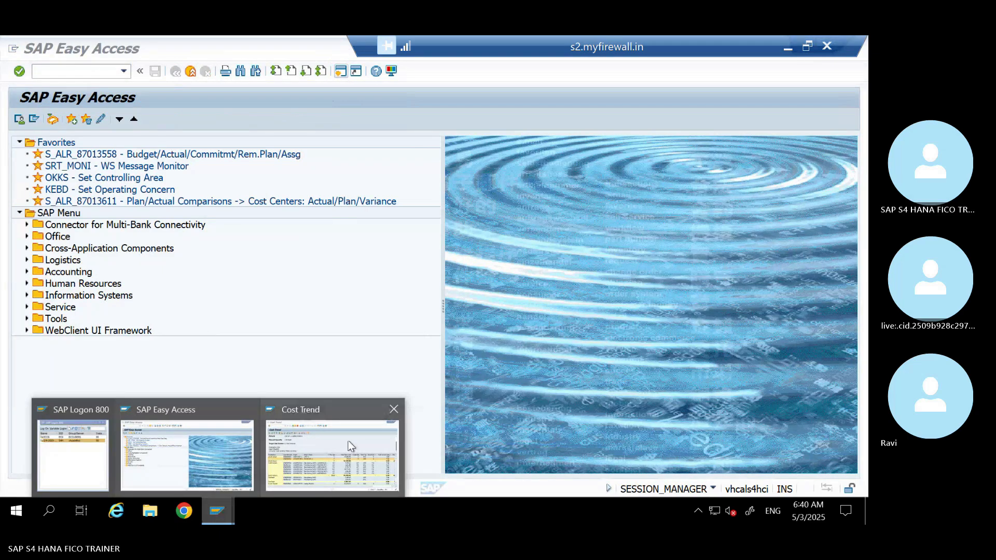
left_click(347, 446)
left_click(531, 274)
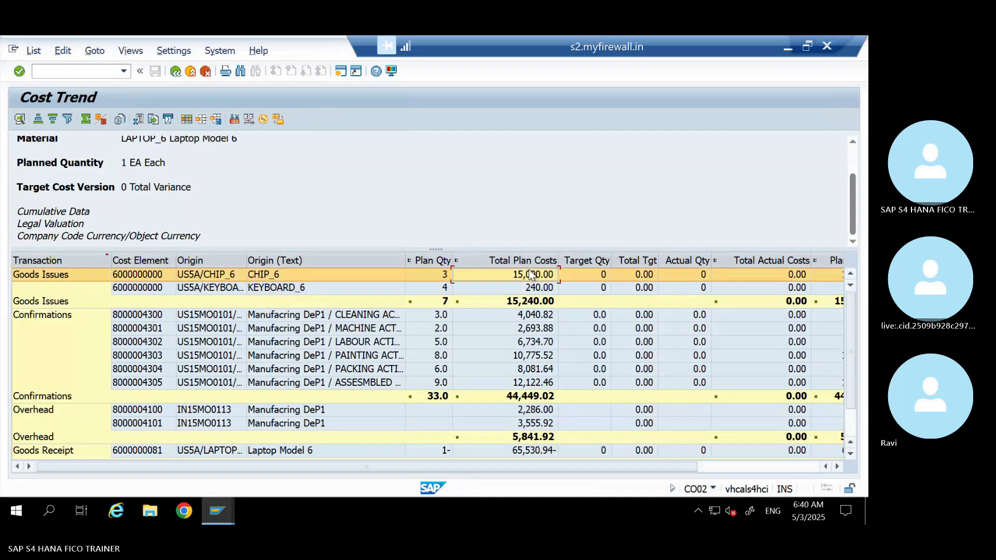
left_click(531, 289)
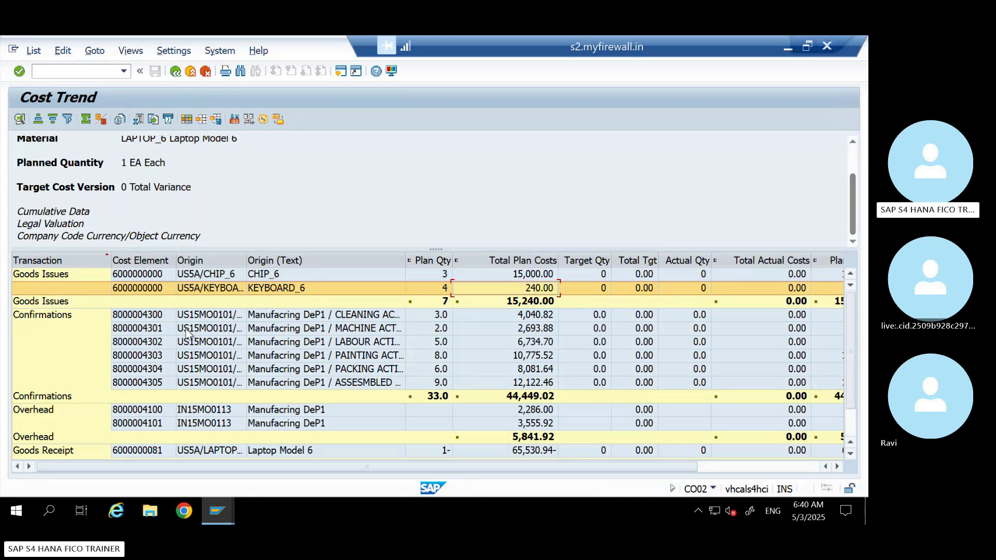
Widen the Origin column of the Cost Trend list and examine the activity numbers in the Confirmations rows
left_click(54, 316)
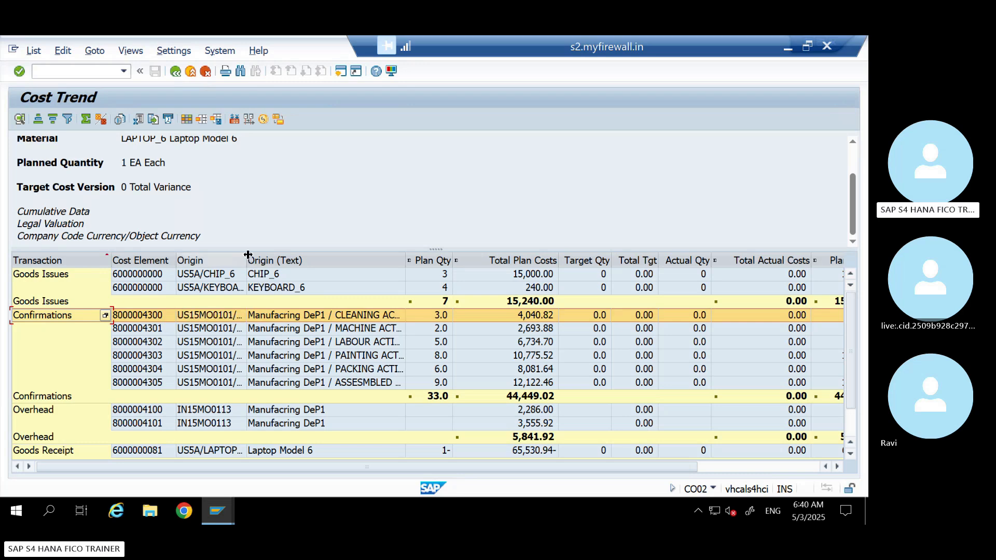
left_click_drag(247, 255, 309, 254)
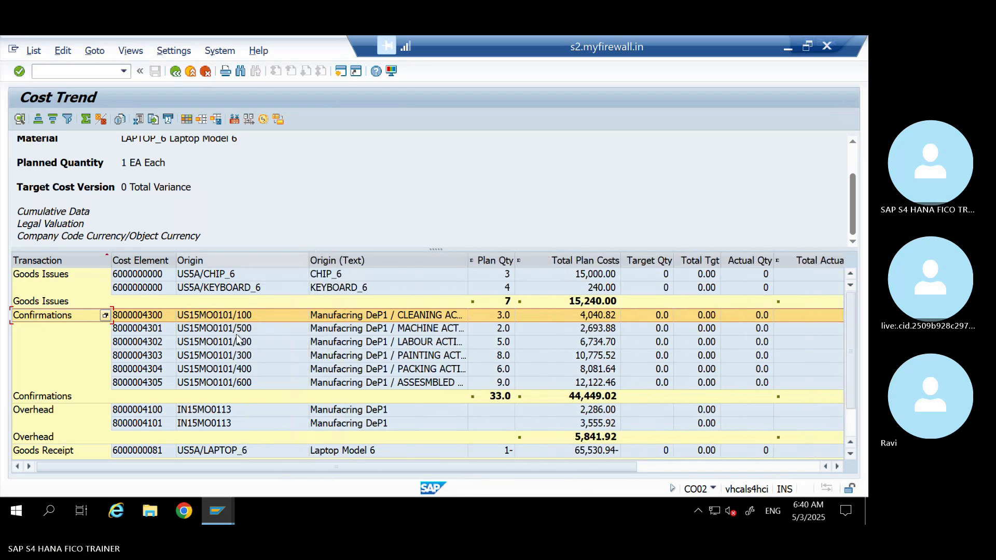
left_click(248, 345)
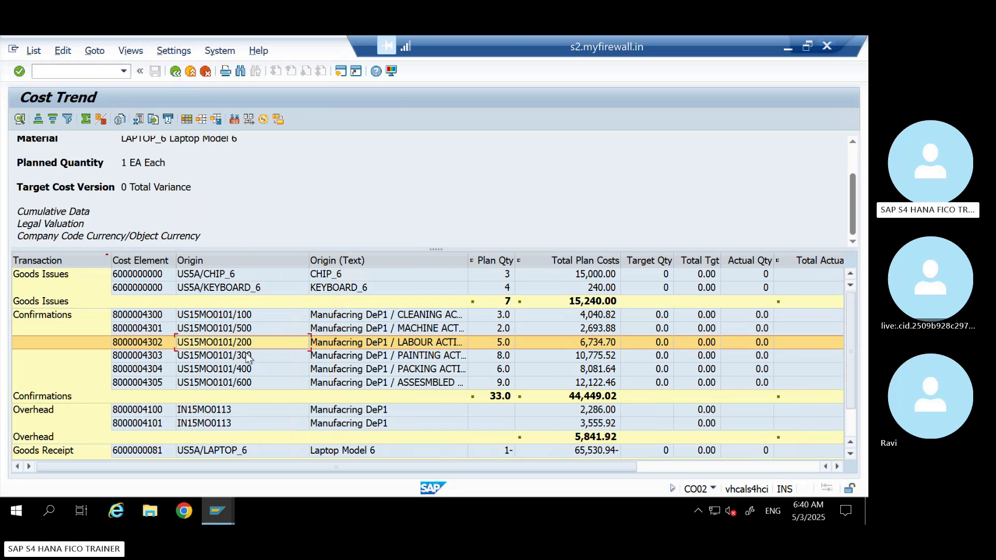
left_click(244, 357)
left_click(243, 370)
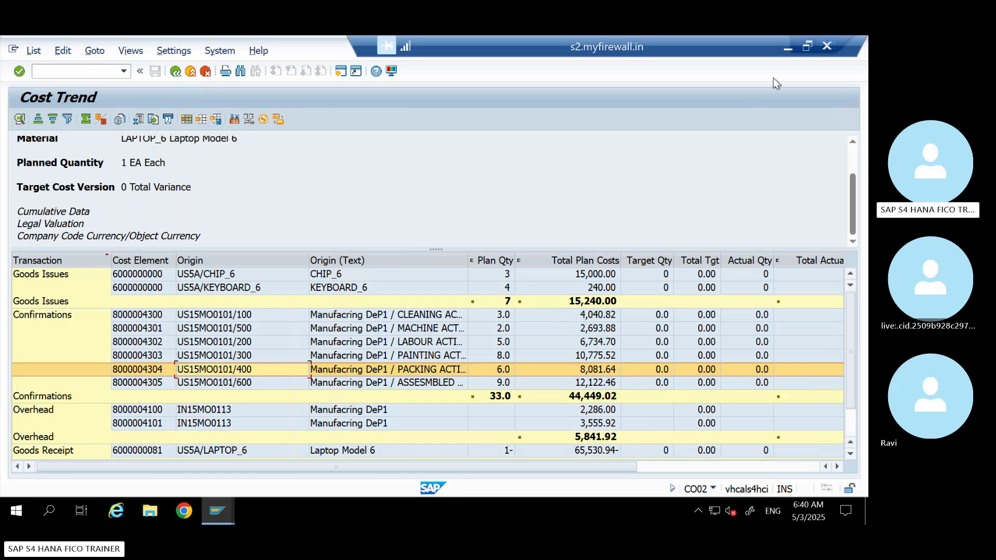
Switch to the Excel costing worksheet and examine the routing activity amounts down to the Total Activity Cost
left_click(787, 46)
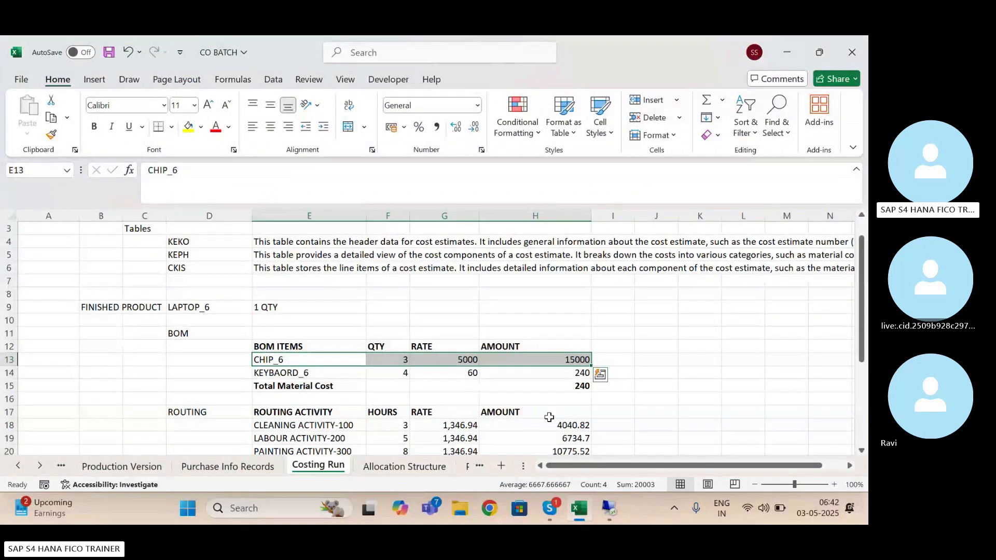
left_click(550, 417)
key("Down")
key("Down")
key("Down")
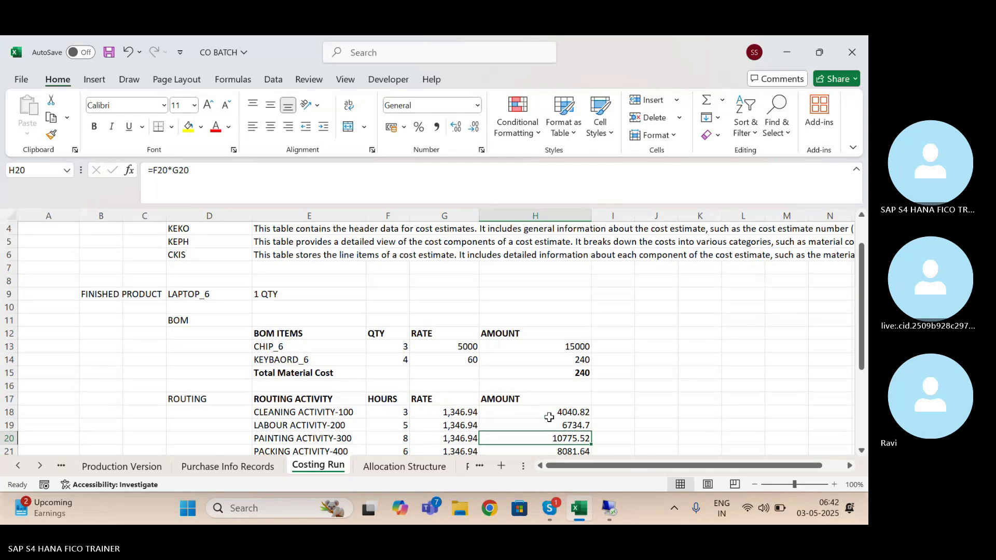
key("Down")
key("Down")
key("Down")
key("Down")
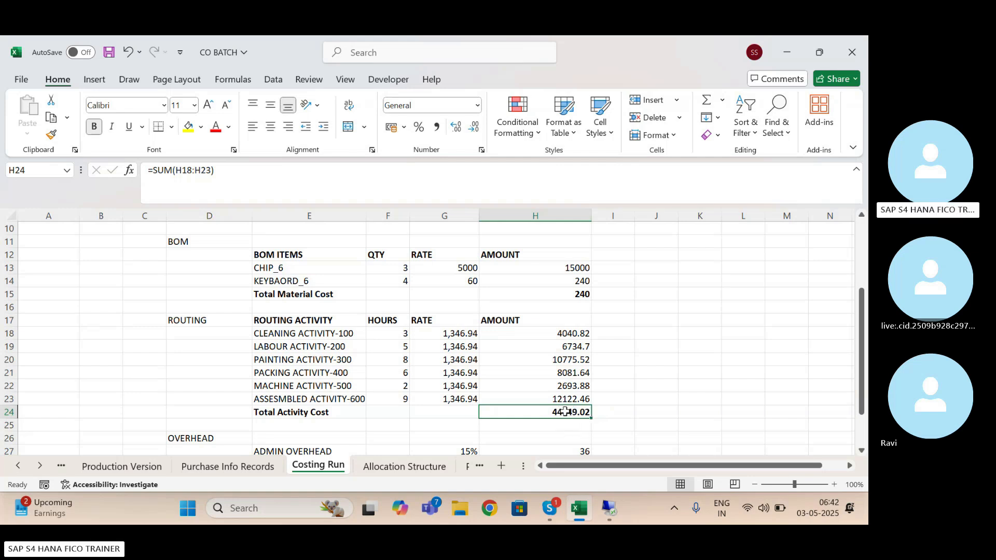
Examine the admin and sales overhead amounts, the Total Overhead Cost and the Total Product Cost in the worksheet
left_click(560, 438)
key("Down")
key("Down")
key("Down")
key("Down")
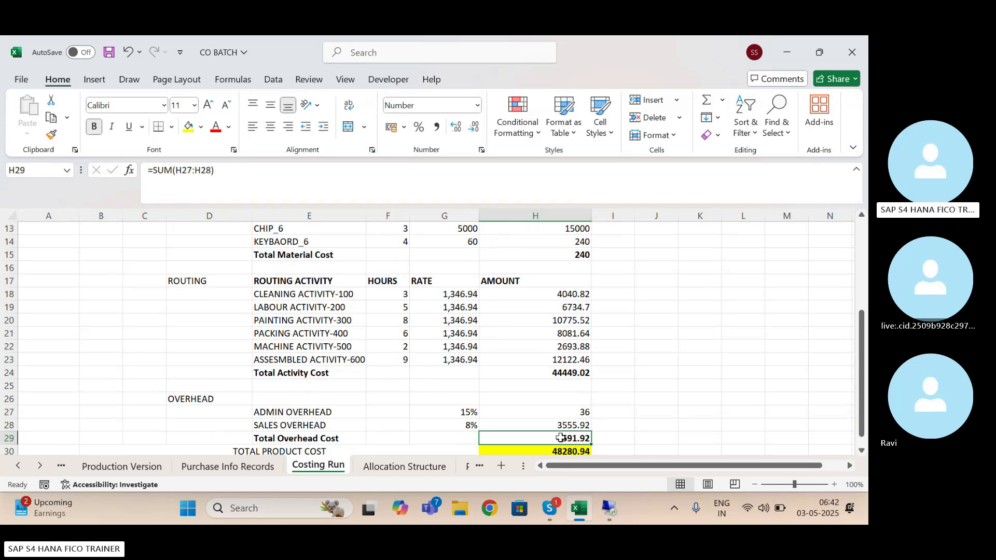
scroll(561, 438, "down", 1)
key("Down")
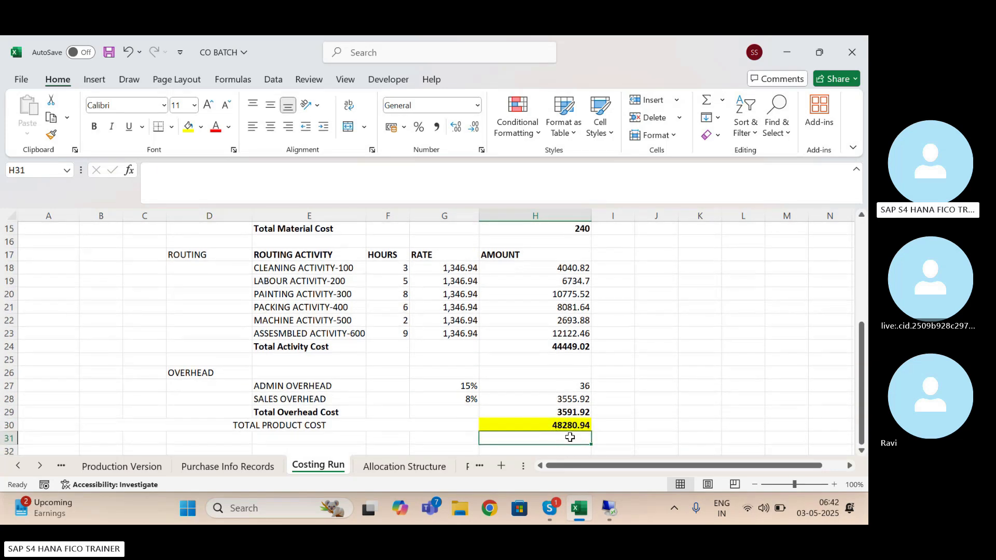
left_click(565, 413)
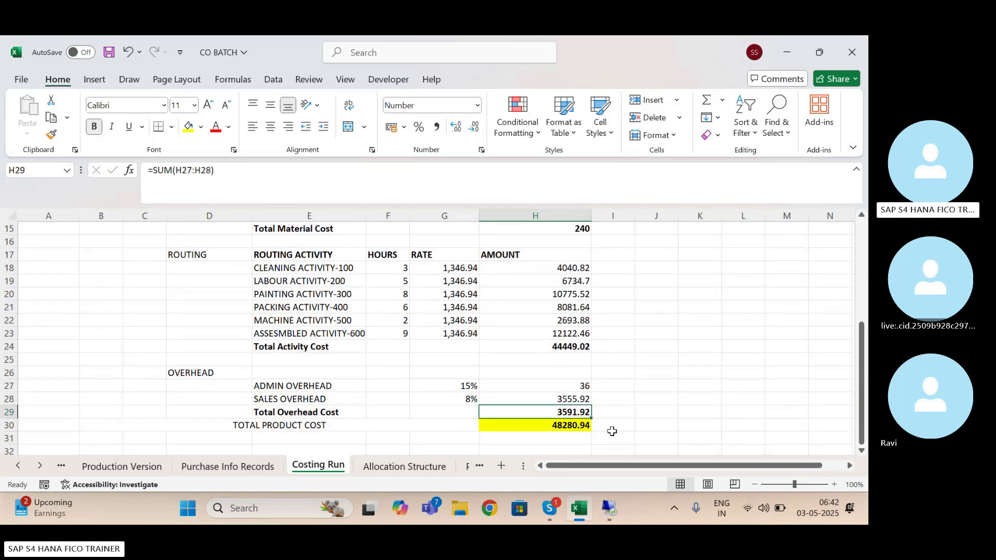
Switch to the SAP Cost Trend report and examine the planned overhead costs and their subtotal
left_click(607, 505)
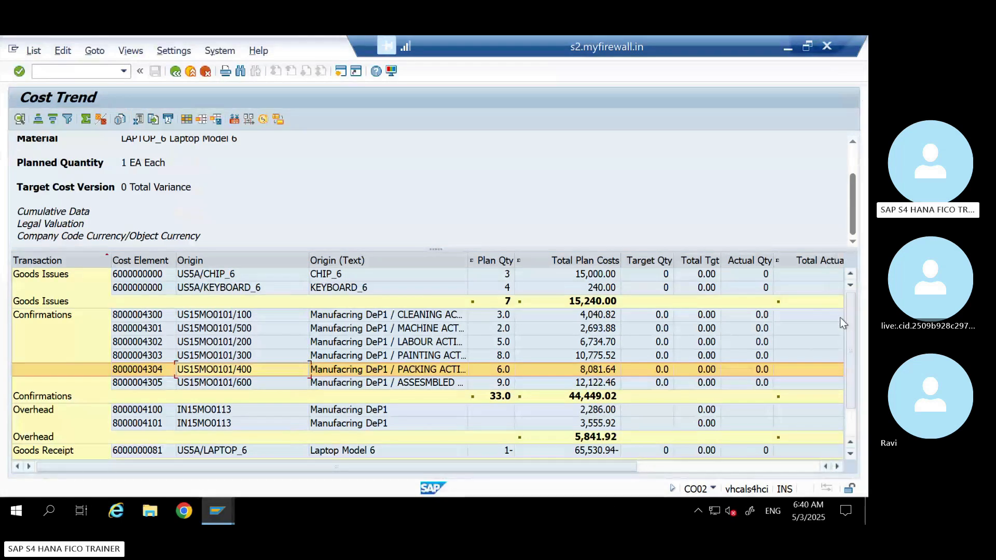
left_click_drag(848, 332, 849, 354)
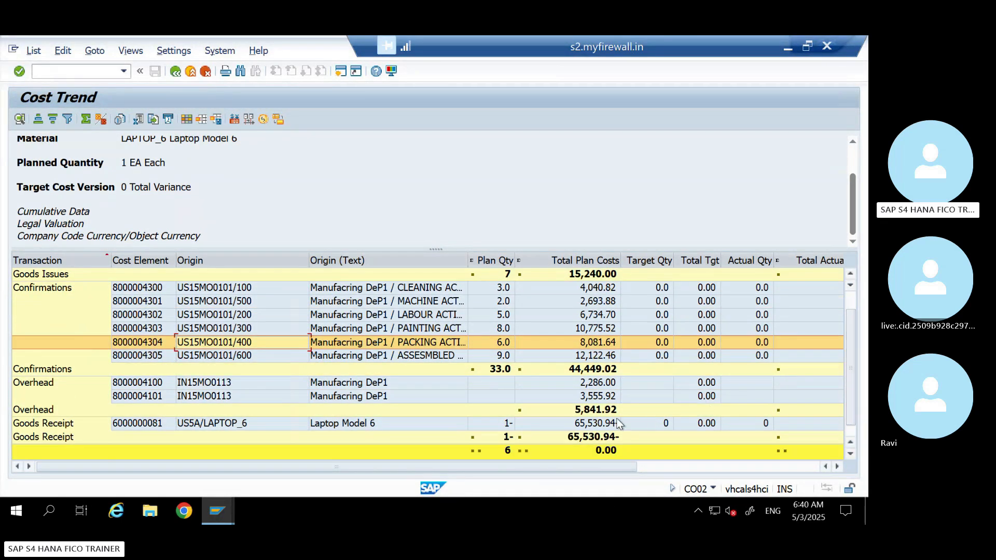
left_click(596, 383)
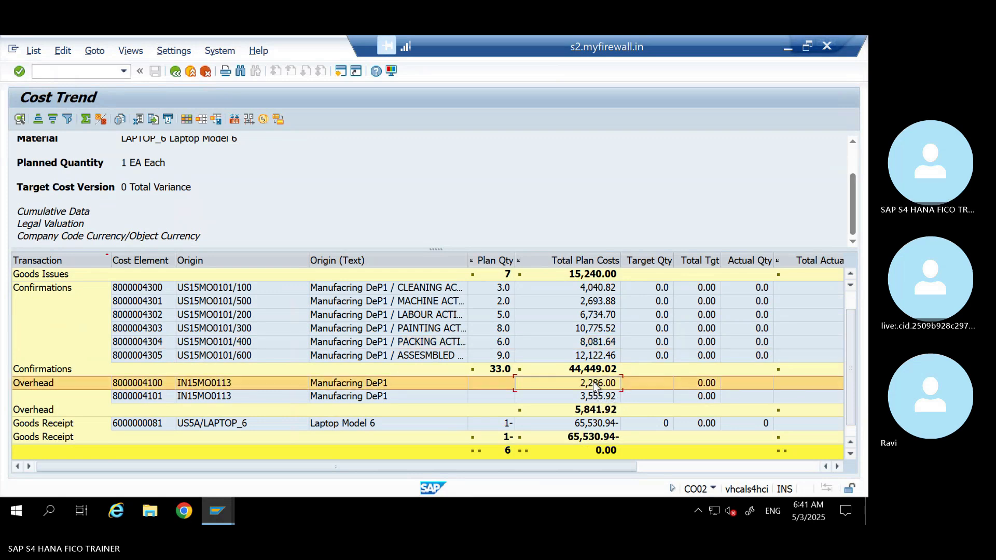
left_click(604, 411)
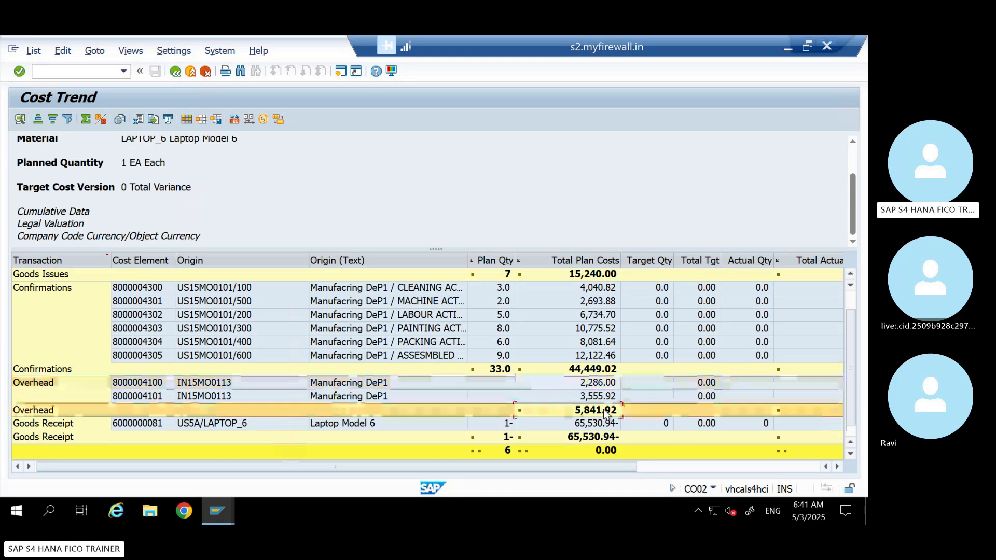
Switch to the Excel costing worksheet and clear the admin overhead amount in H27
left_click(788, 46)
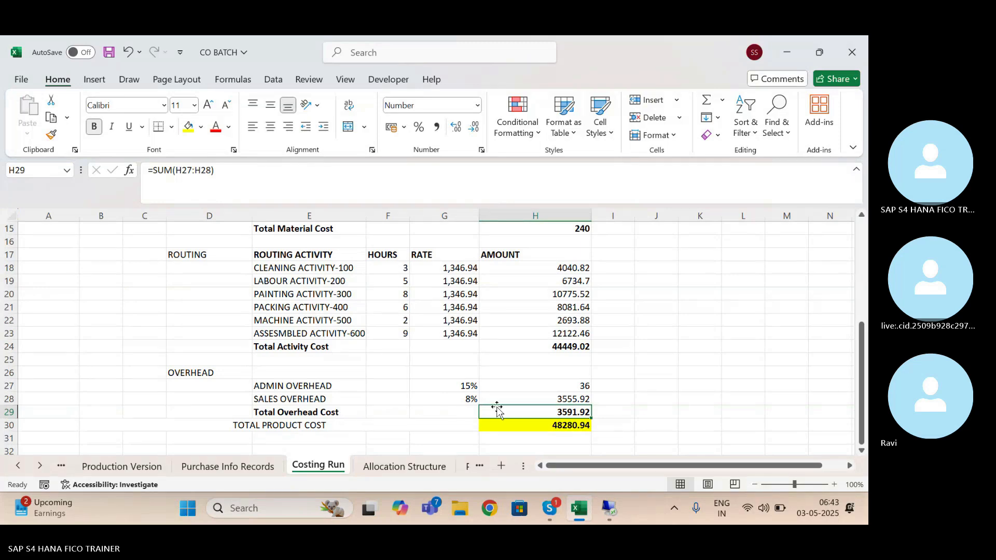
left_click(559, 389)
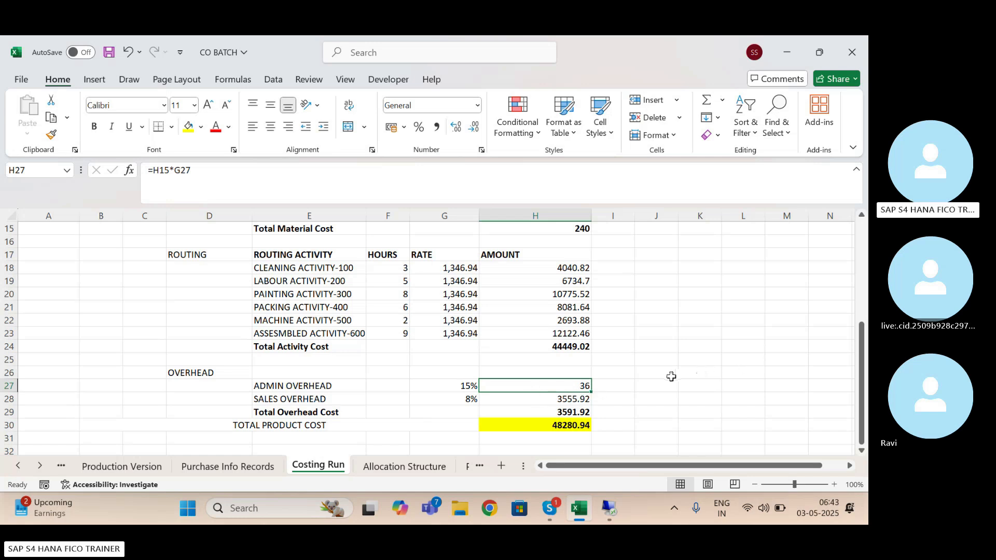
key("Delete")
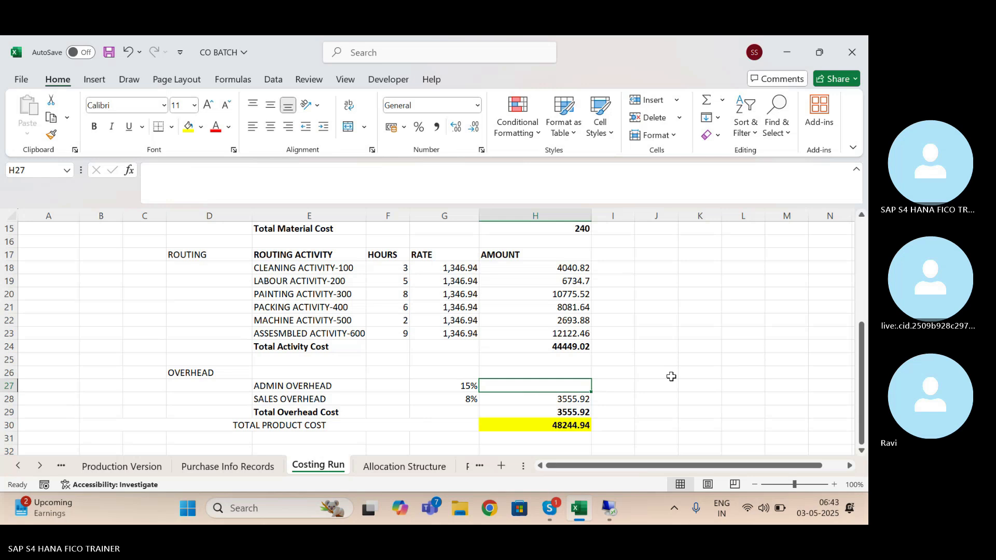
Re-enter the Total Material Cost in H15 as a SUM of the CHIP_6 and keyboard amounts in H13:H14
scroll(812, 364, "up", 2)
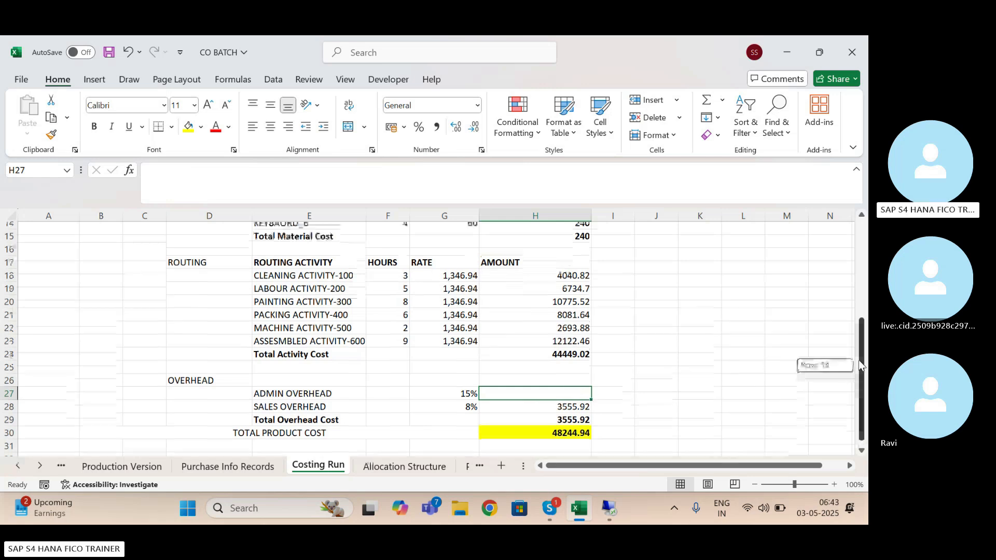
left_click(574, 297)
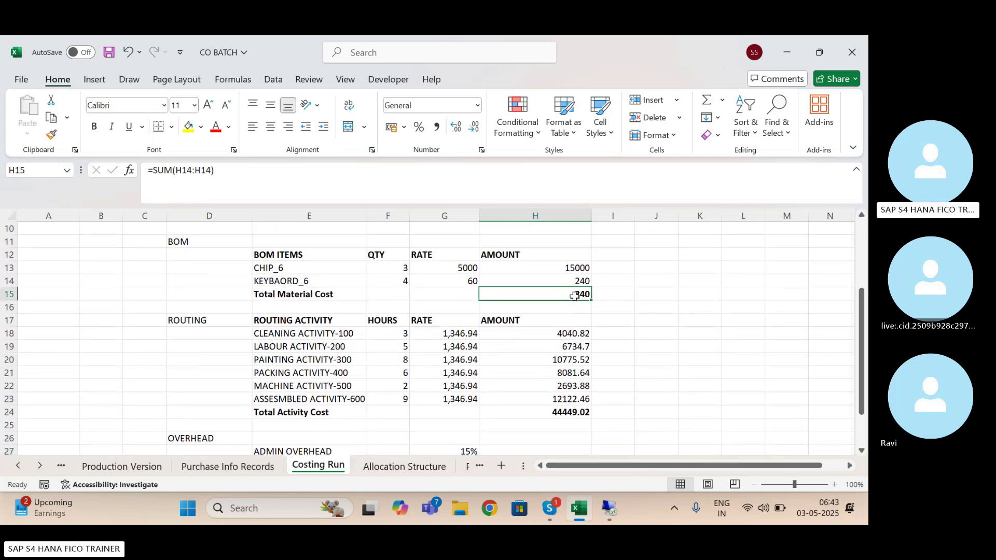
type("SUM")
key("Right")
key("Left")
type("=")
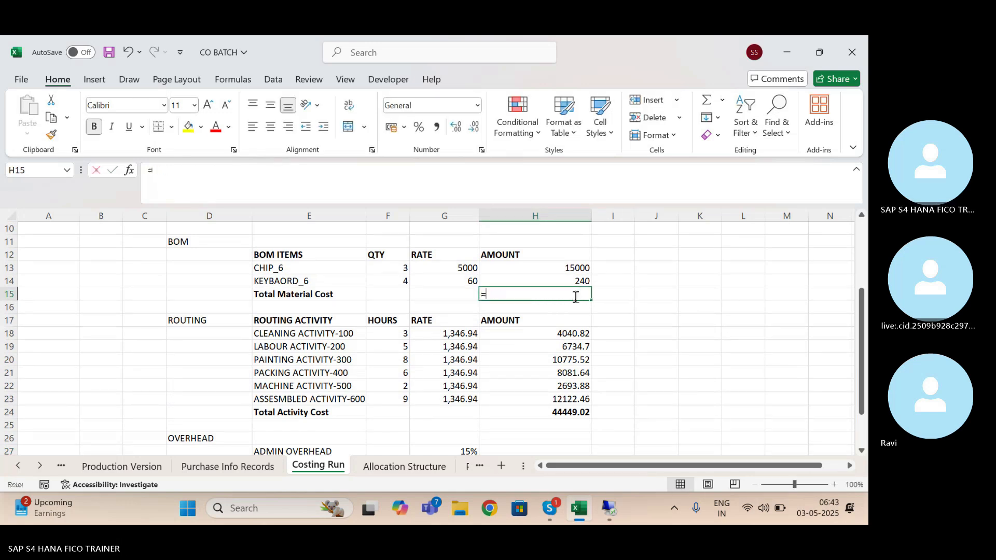
type("SUM(")
key("Up")
key("Up")
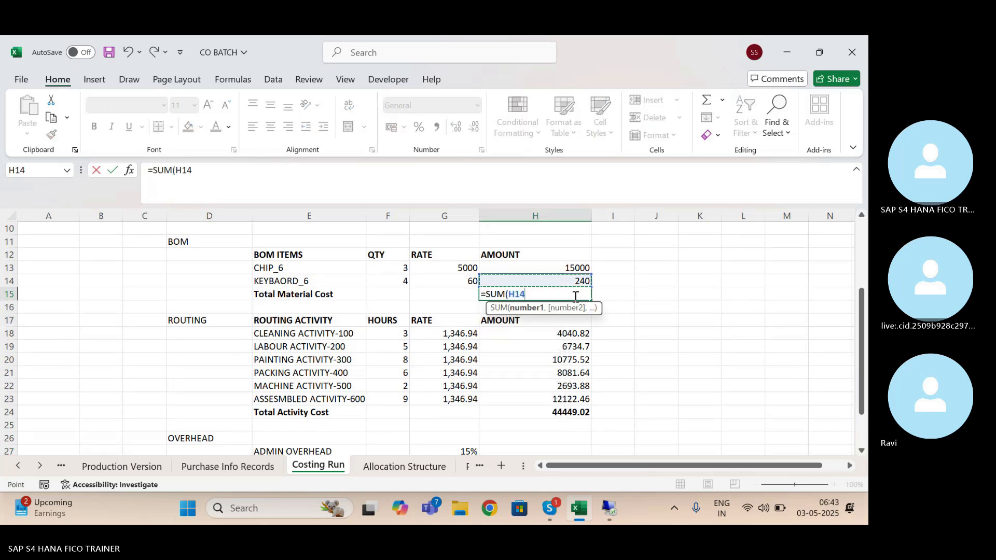
key("shift+Down")
key("Return")
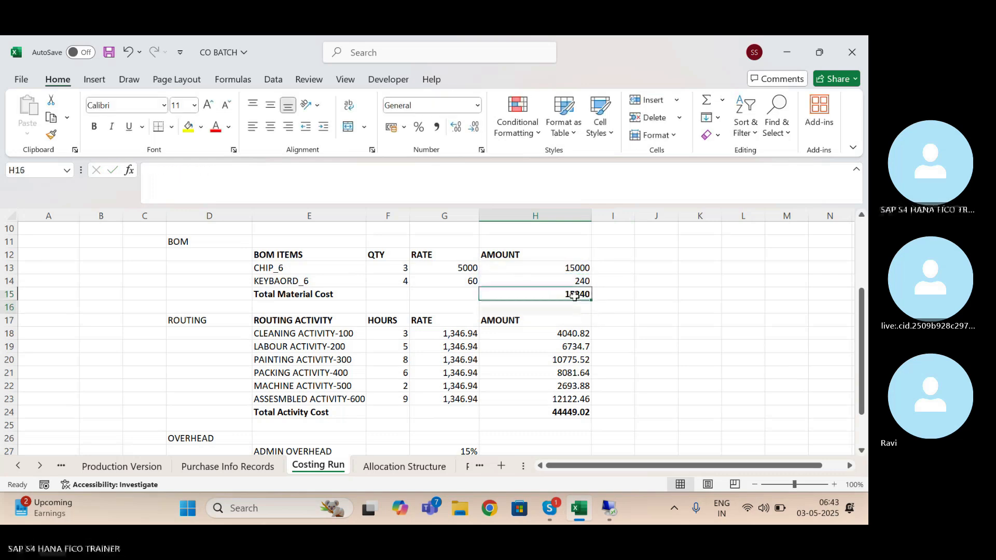
left_click(575, 295)
Calculate the admin overhead amount in H27 with the formula =H15*G27
left_click_drag(863, 304, 863, 333)
left_click(549, 403)
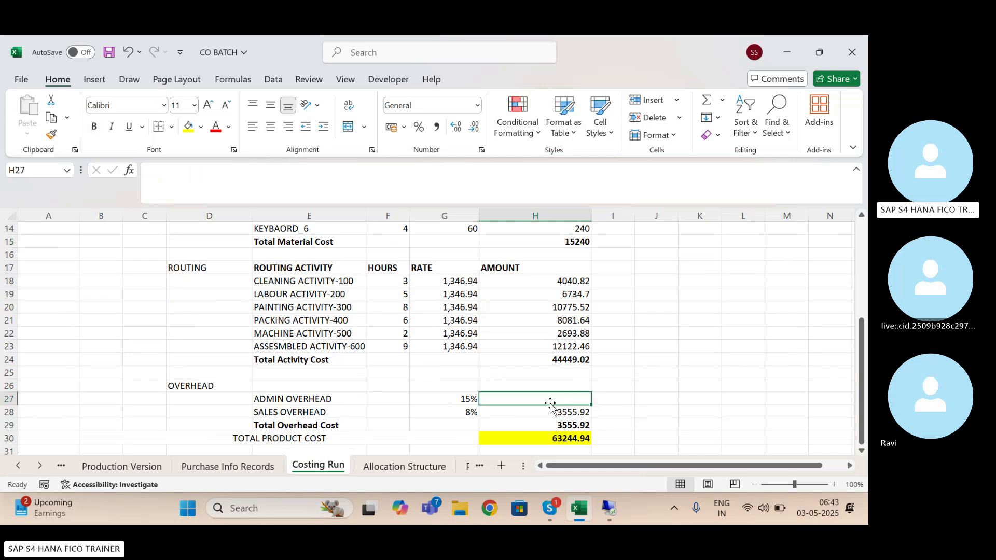
type("=")
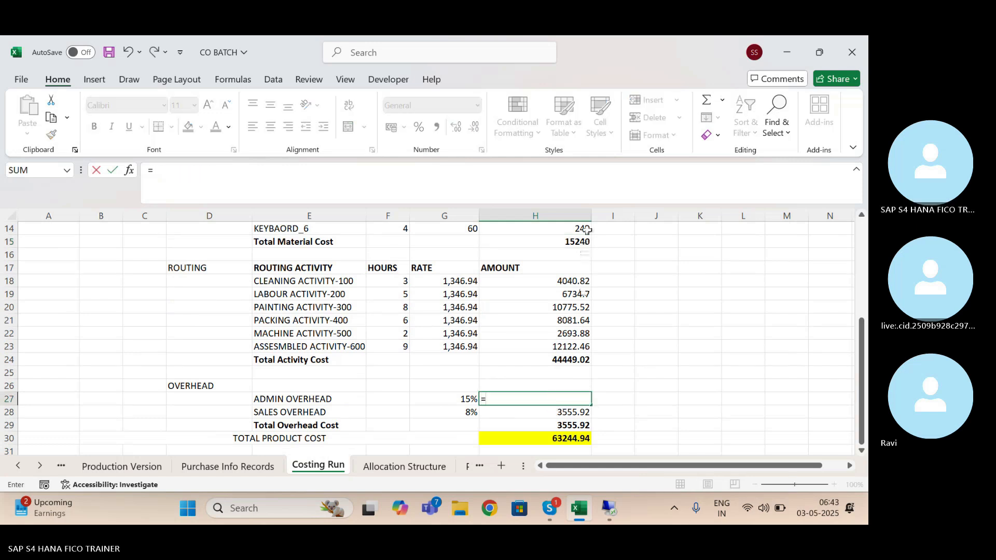
left_click(576, 242)
type("*")
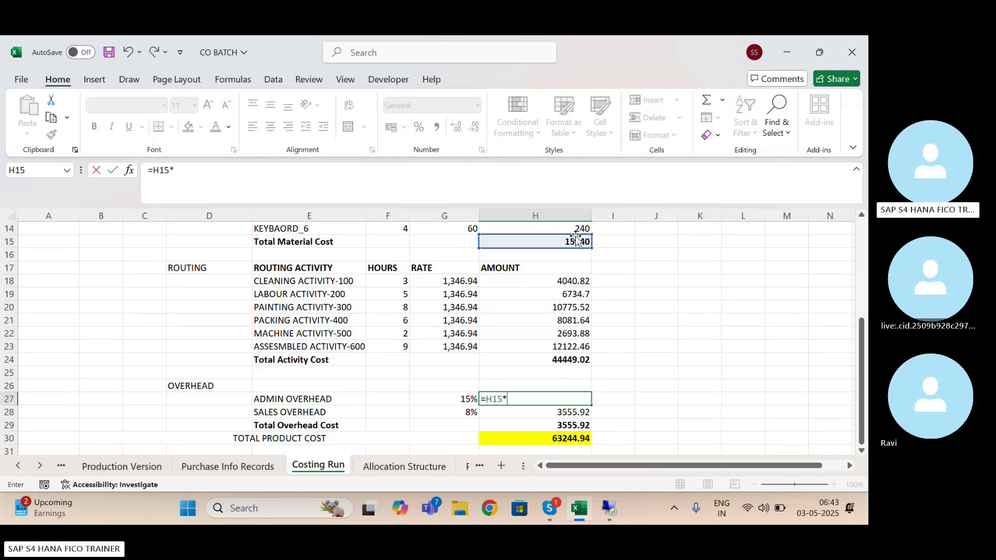
left_click(457, 398)
key("Return")
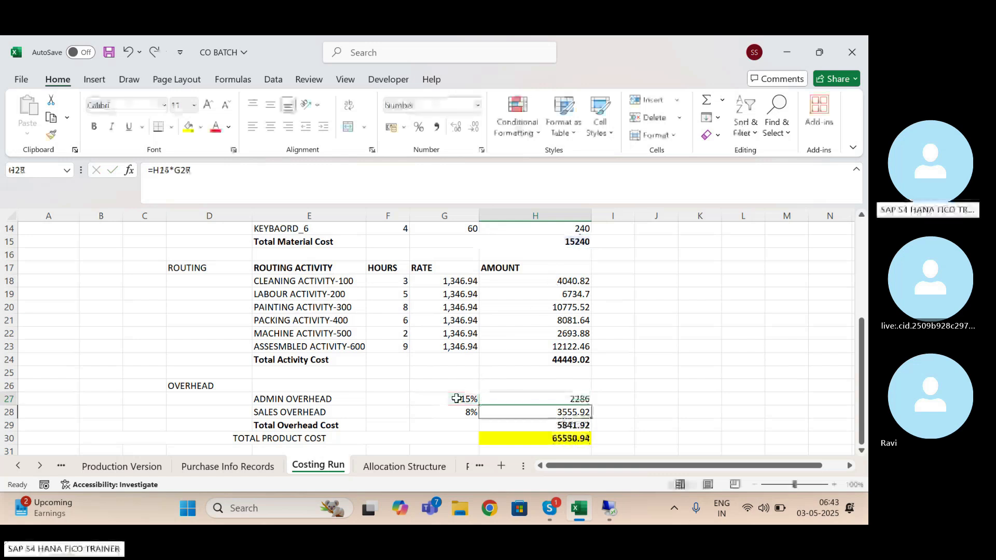
Check the recalculated overhead and product cost totals at the end of the costing worksheet
key("Down")
key("Down")
left_click(579, 426)
Switch to the SAP Cost Trend report and examine the Goods Receipt row, the planned quantity, the order description and the planned cost totals
left_click(610, 509)
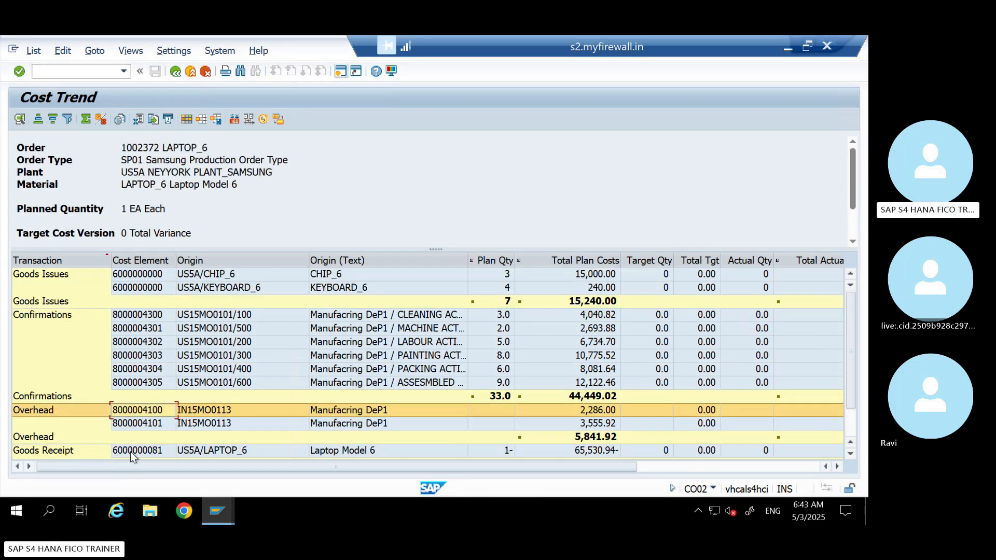
left_click(131, 452)
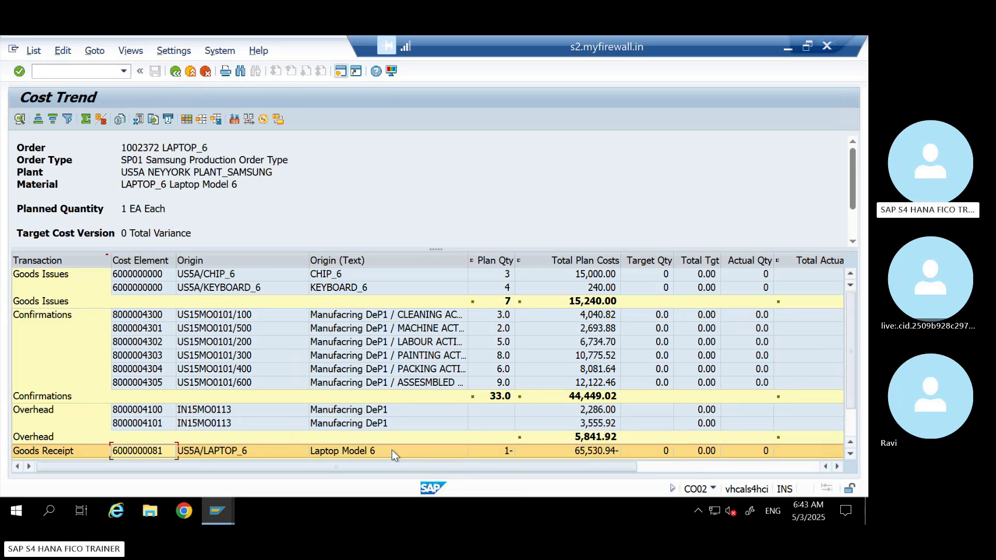
double_click(131, 214)
left_click_drag(214, 148, 163, 147)
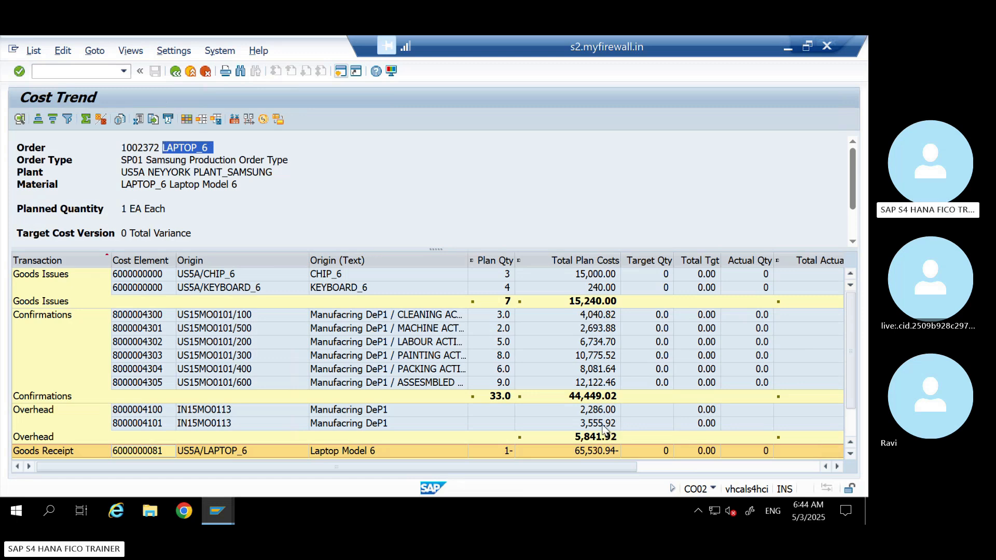
left_click_drag(852, 399, 852, 414)
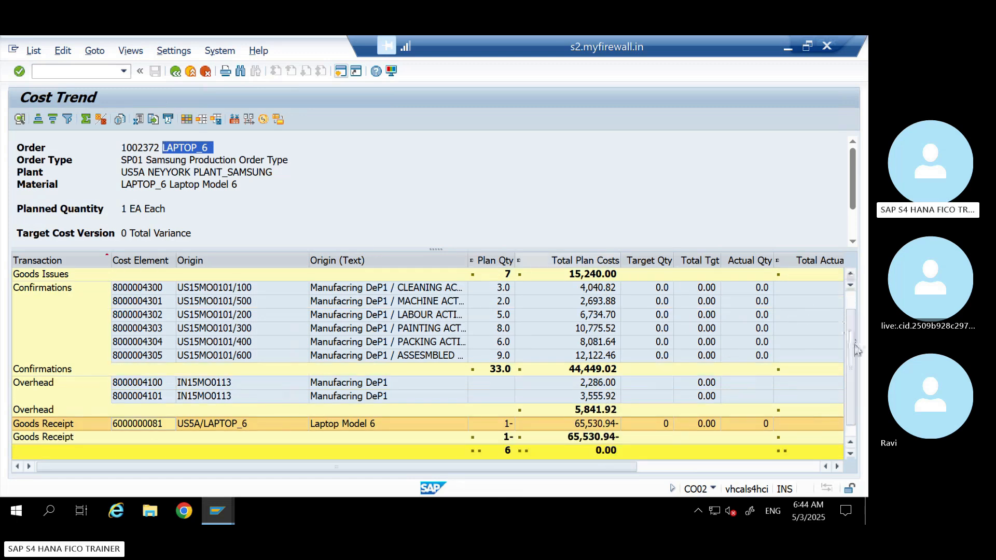
left_click_drag(855, 350, 853, 312)
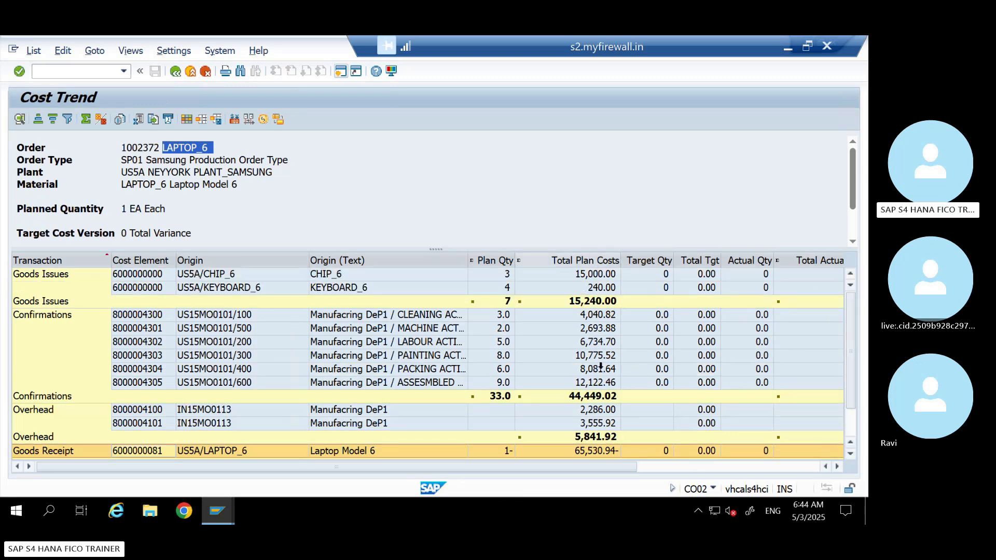
left_click(849, 453)
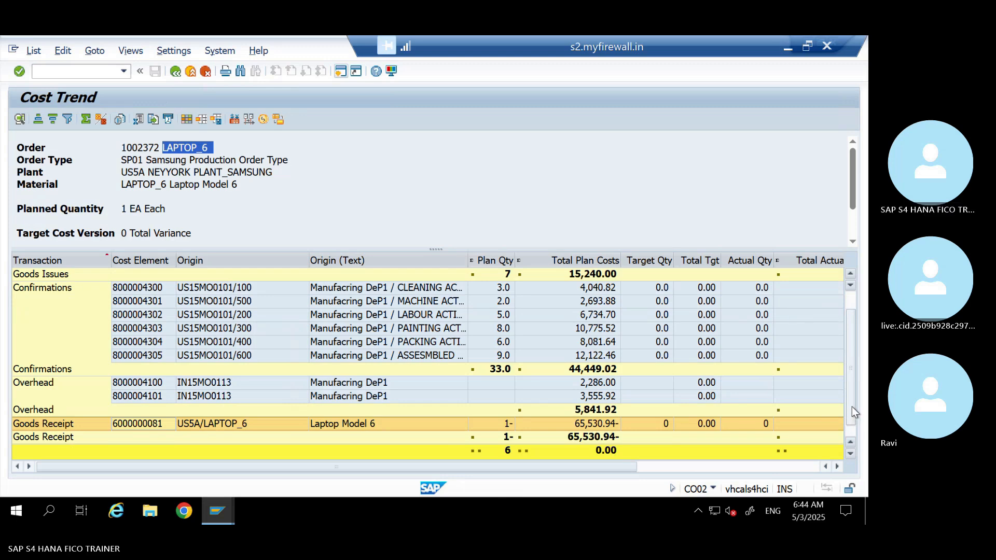
left_click_drag(852, 406, 853, 379)
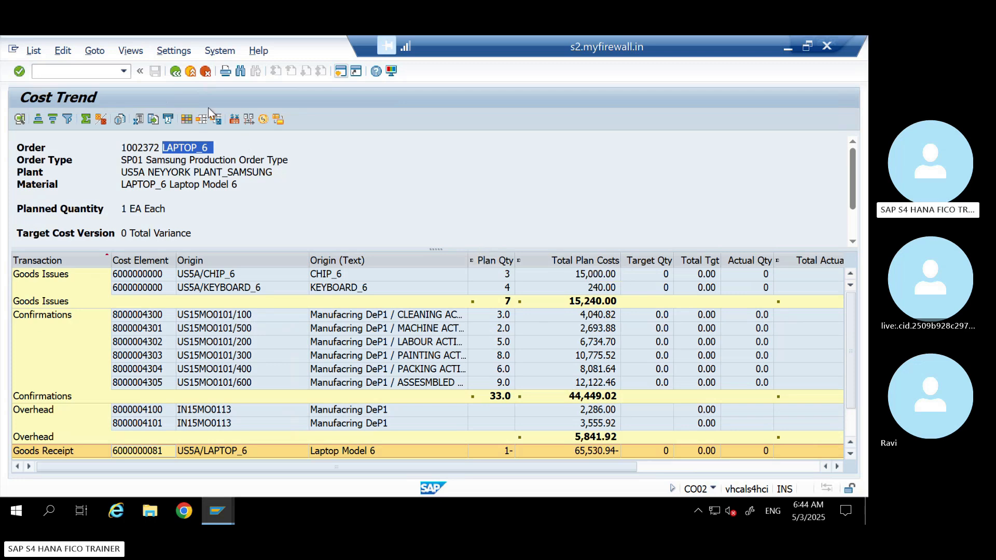
Return to the production order header, set the total quantity to 2 and recalculate the order costs
left_click(179, 73)
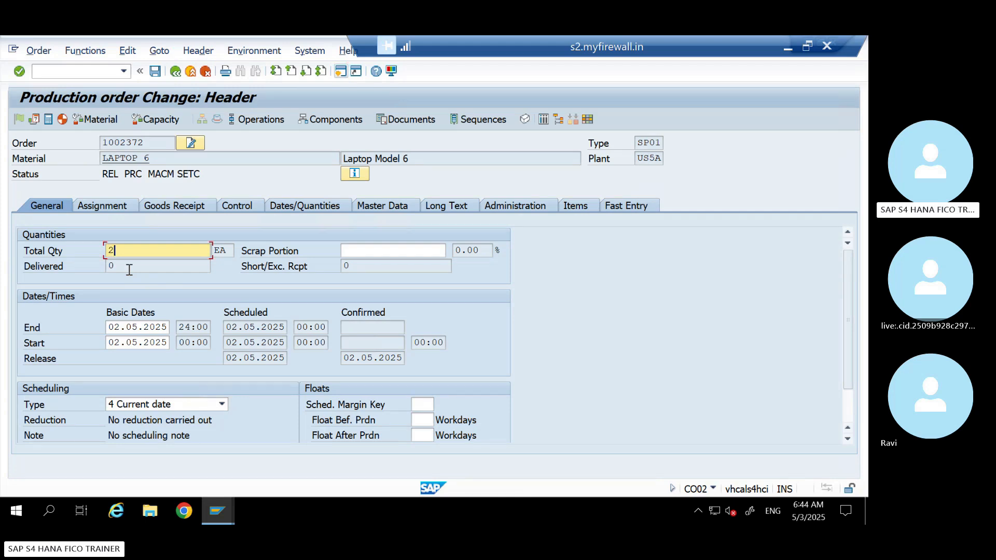
key("Return")
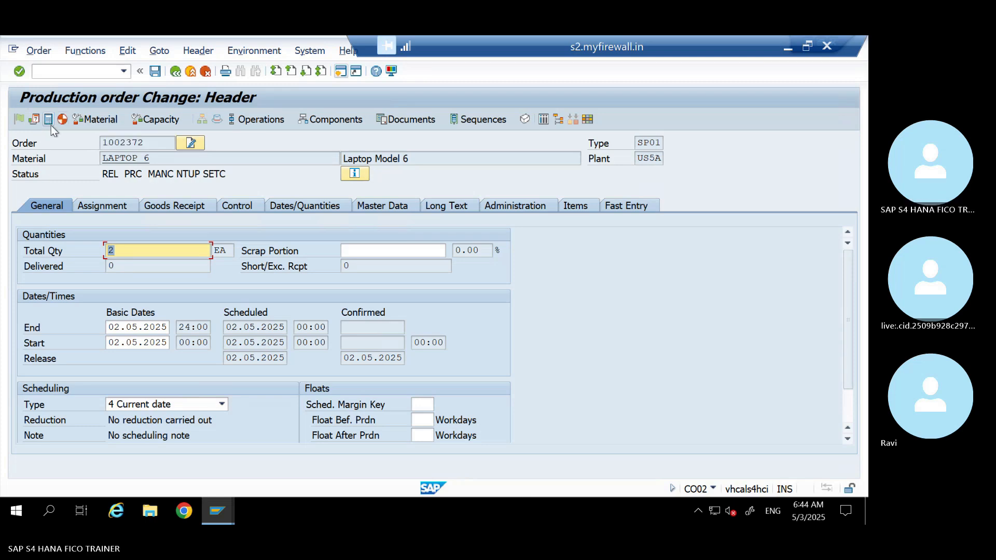
left_click(49, 120)
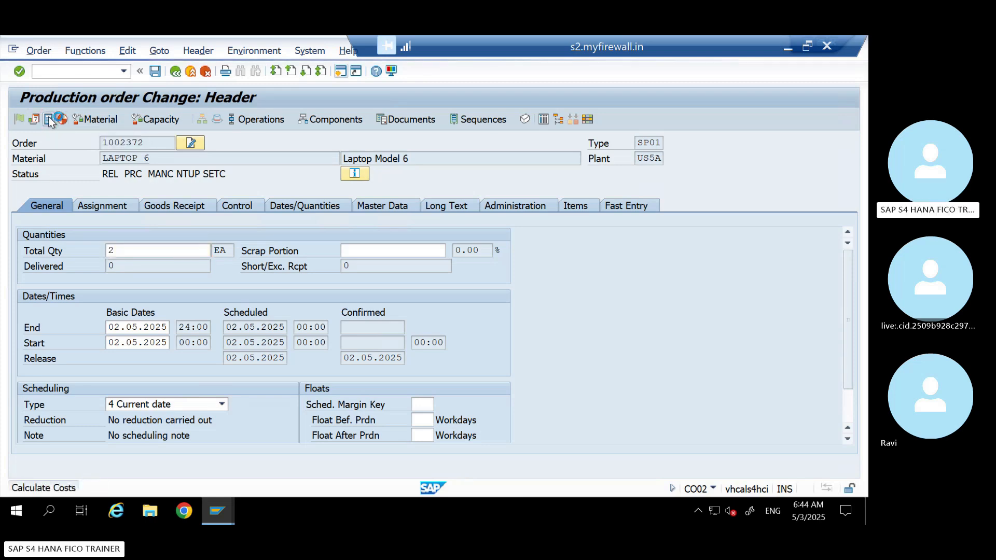
Open the cost analysis of the production order
left_click(198, 51)
mouse_move(159, 50)
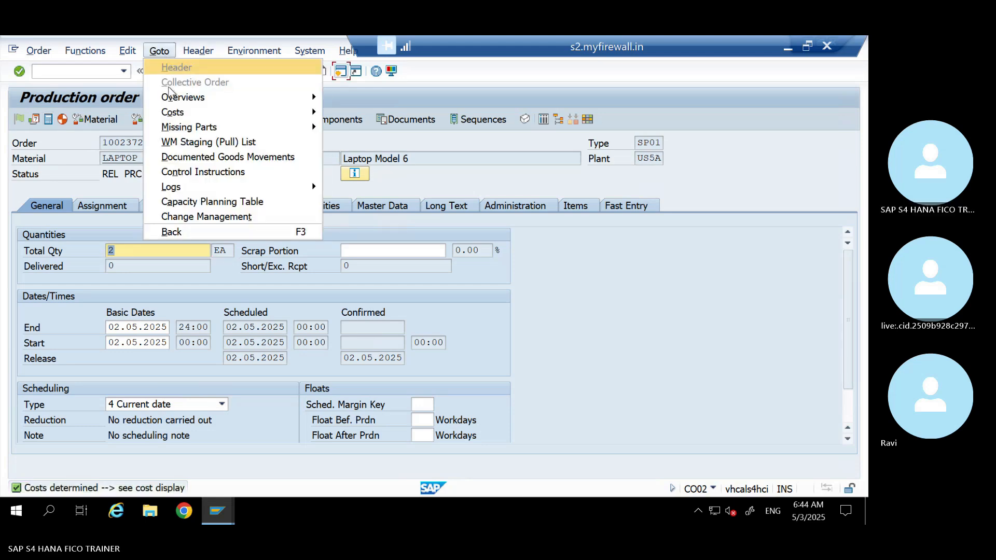
mouse_move(176, 113)
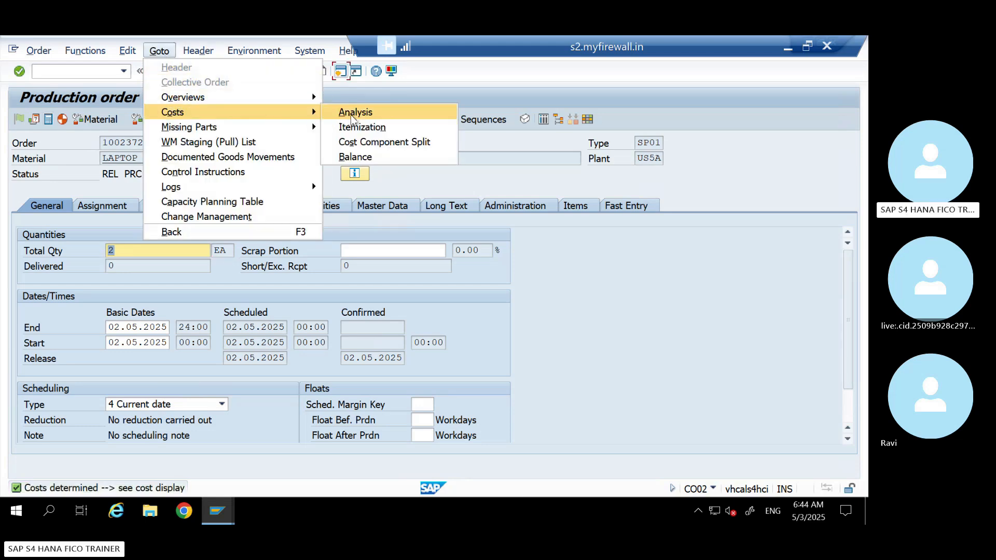
left_click(355, 113)
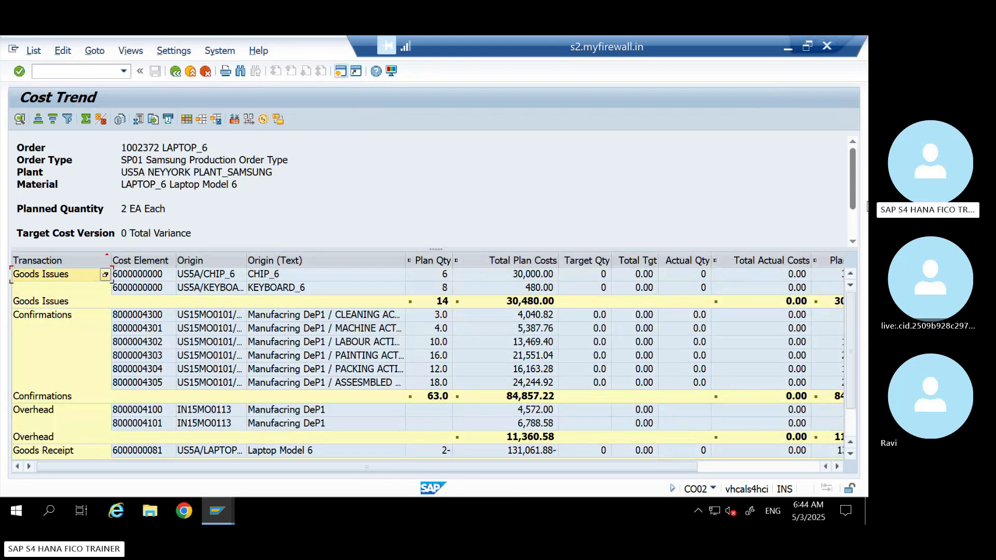
Switch to the Excel costing worksheet and examine the BOM item amounts and the Total Material Cost
left_click(787, 48)
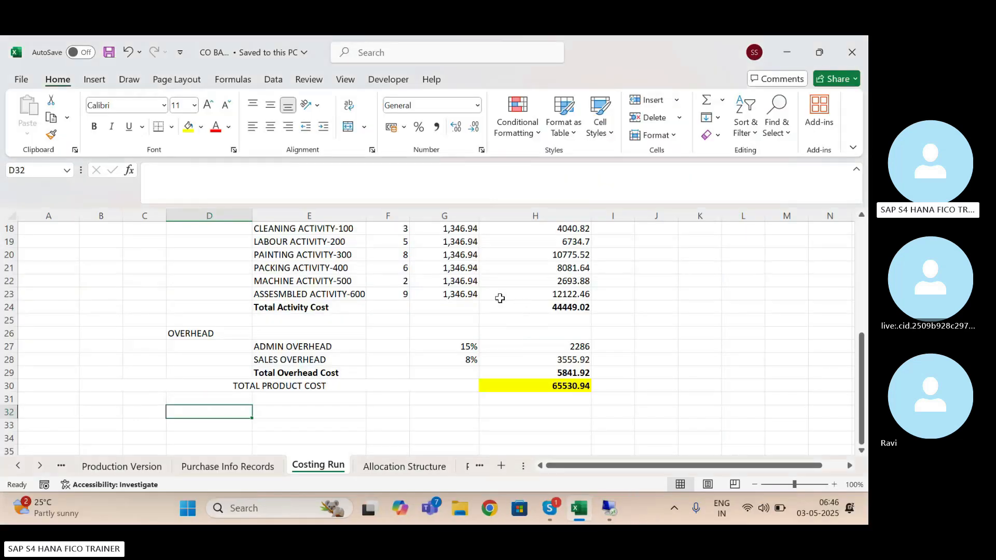
left_click(496, 296)
key("Up")
key("Up")
key("Up")
key("Up")
key("Up")
key("Up")
key("Up")
key("Up")
key("Up")
key("Up")
key("Up")
key("Up")
key("Up")
key("Up")
key("Up")
key("Up")
key("Up")
key("Up")
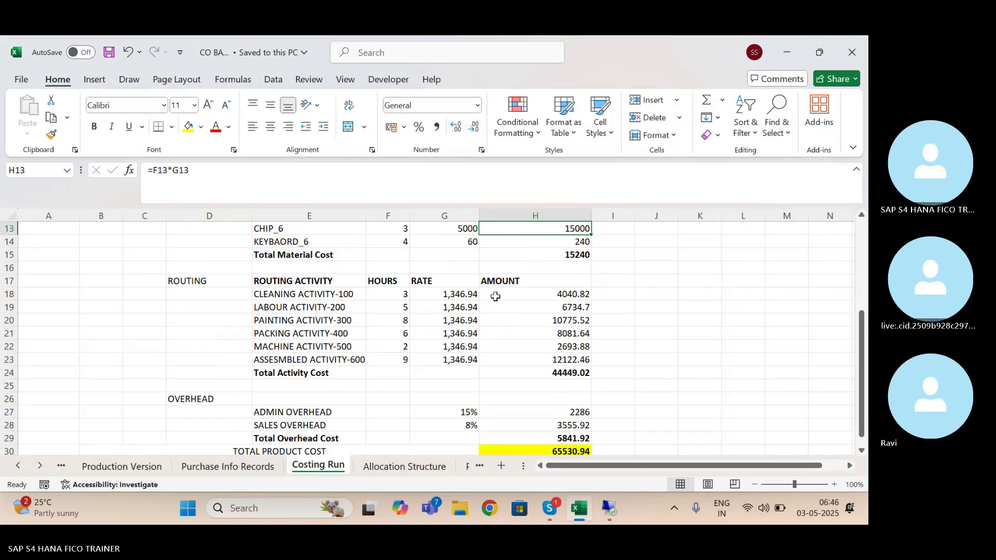
scroll(495, 296, "up", 1)
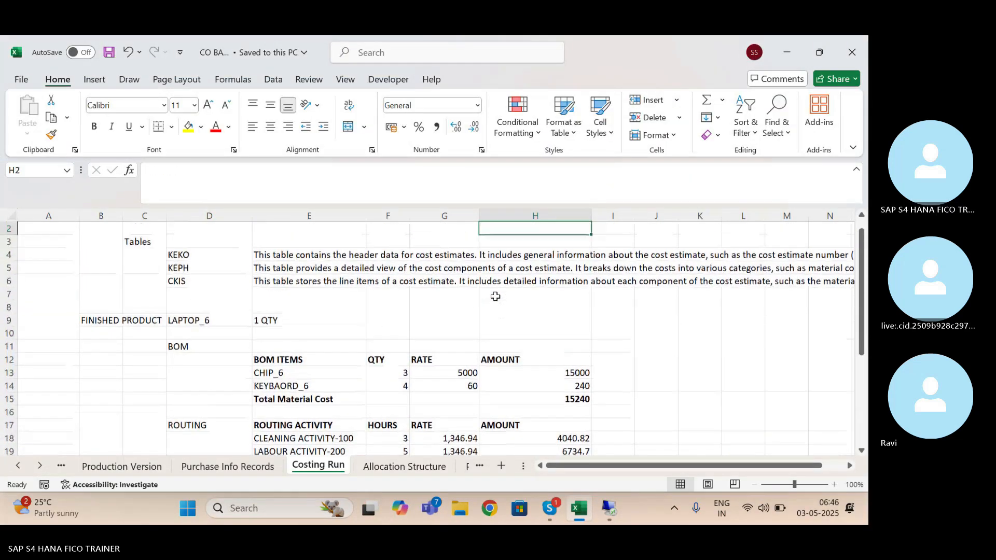
key("Down")
key("Down")
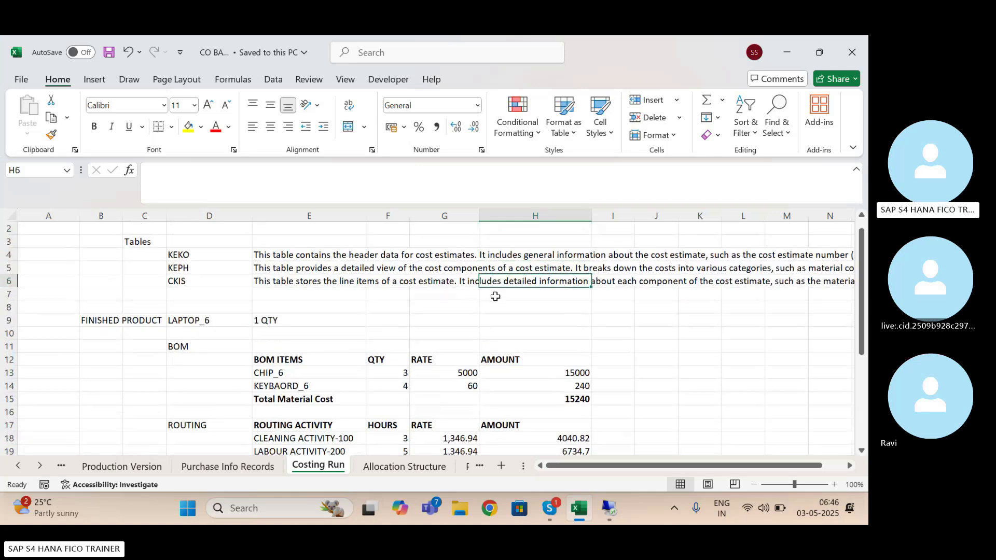
left_click(563, 375)
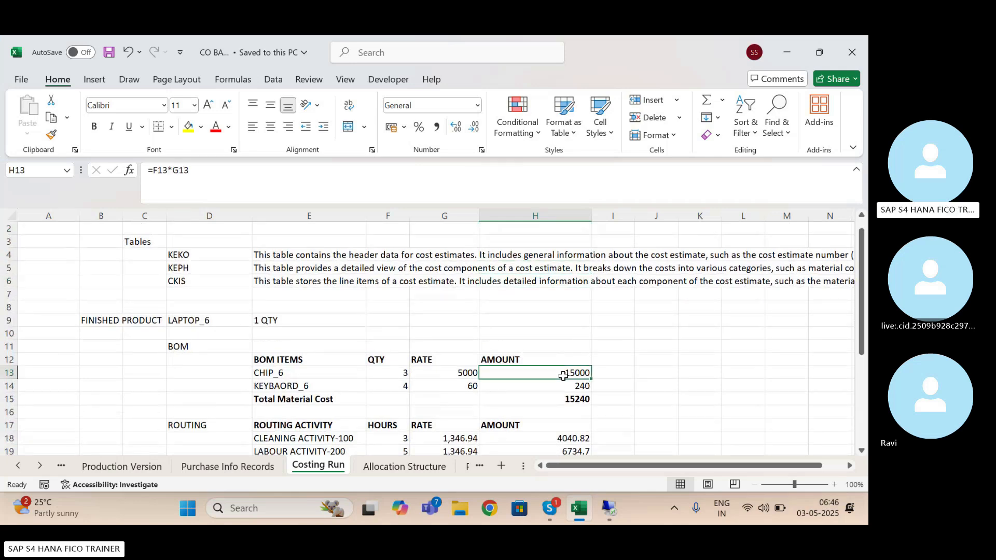
left_click(576, 398)
left_click(574, 369)
Replace the finished product quantity of LAPTOP_6 in E9 with the number 2
left_click(274, 323)
left_click(185, 174)
key("BackSpace")
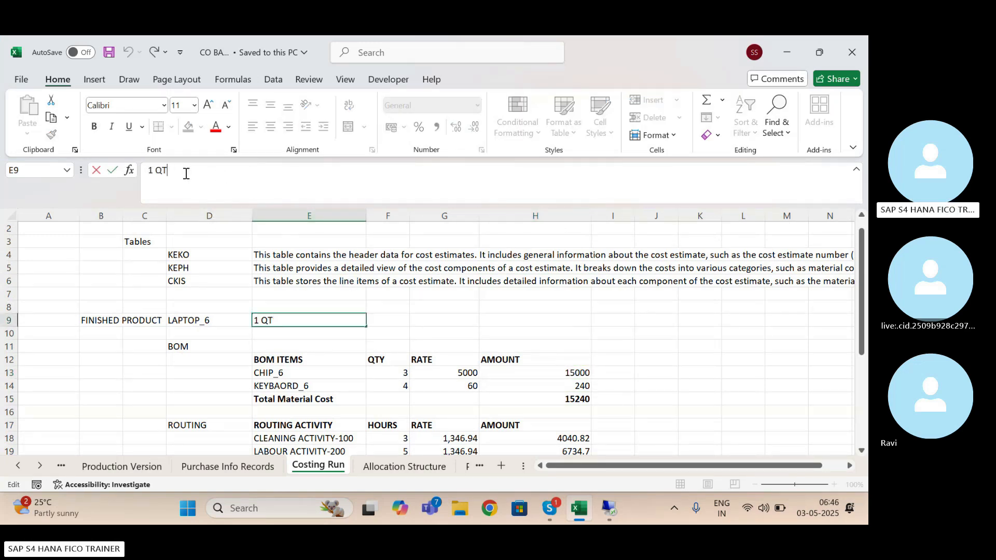
key("BackSpace")
key("BackSpace")
type("2")
key("Return")
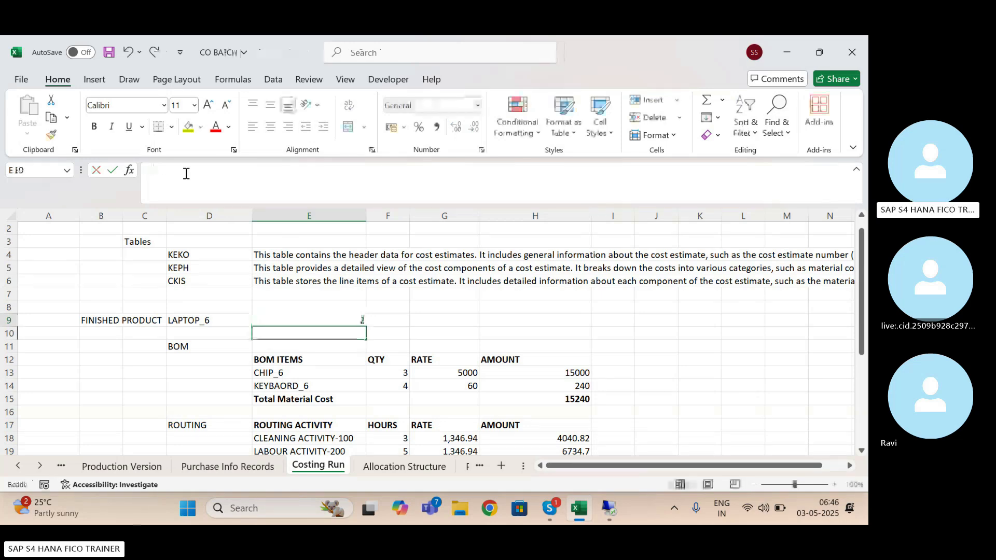
Multiply the CHIP_6 and KEYBAORD_6 amount formulas in H13 and H14 by the finished product quantity in E9
left_click(577, 372)
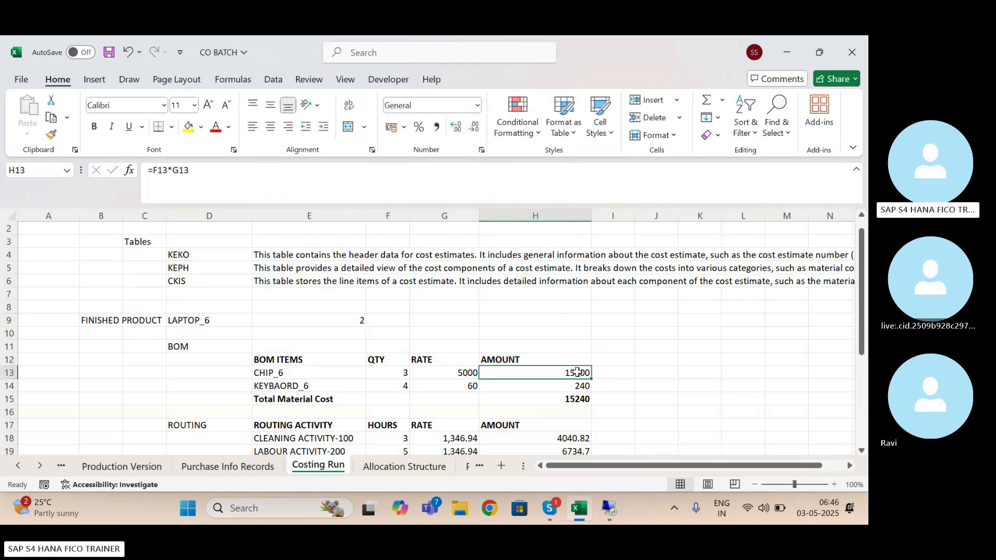
left_click(199, 171)
type("*")
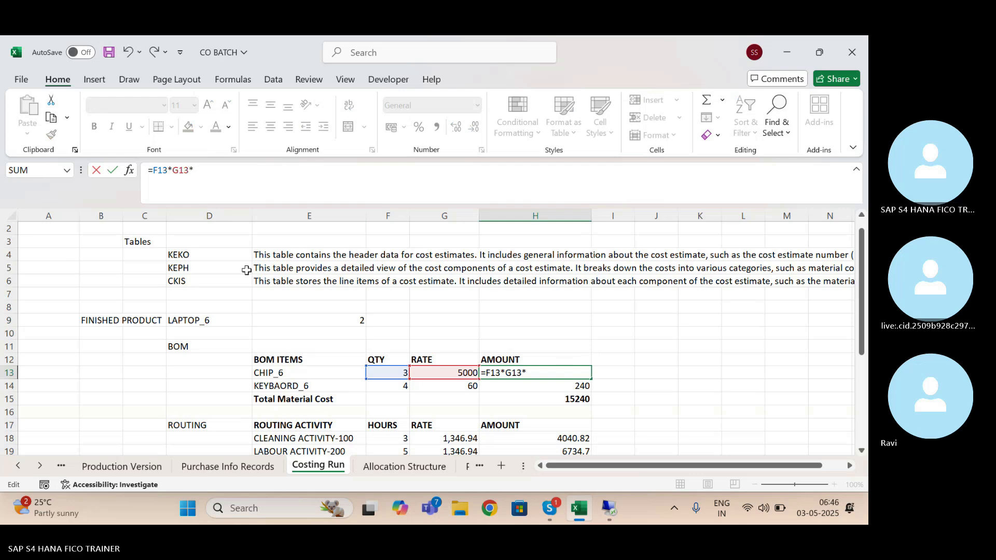
left_click(341, 320)
key("Return")
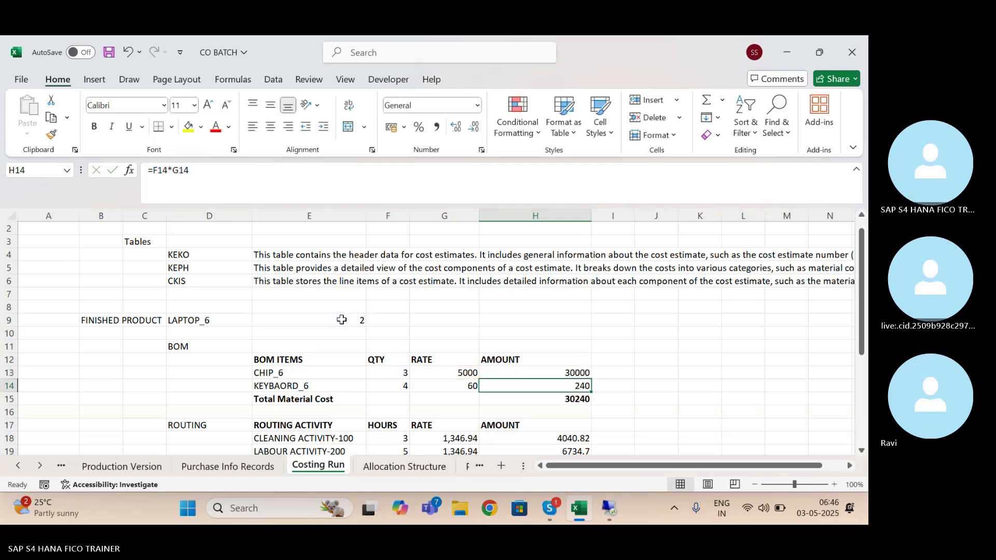
left_click(225, 167)
type("*")
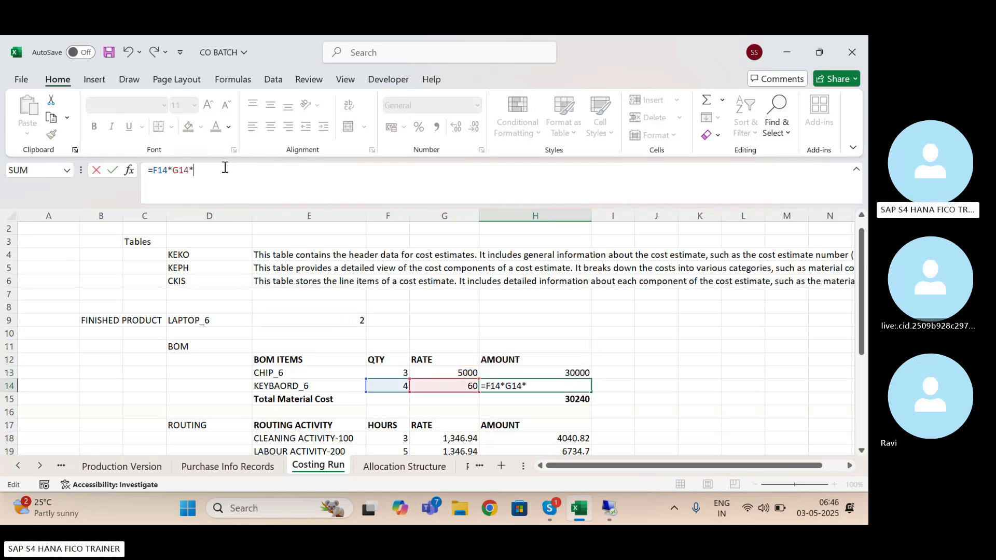
left_click(348, 320)
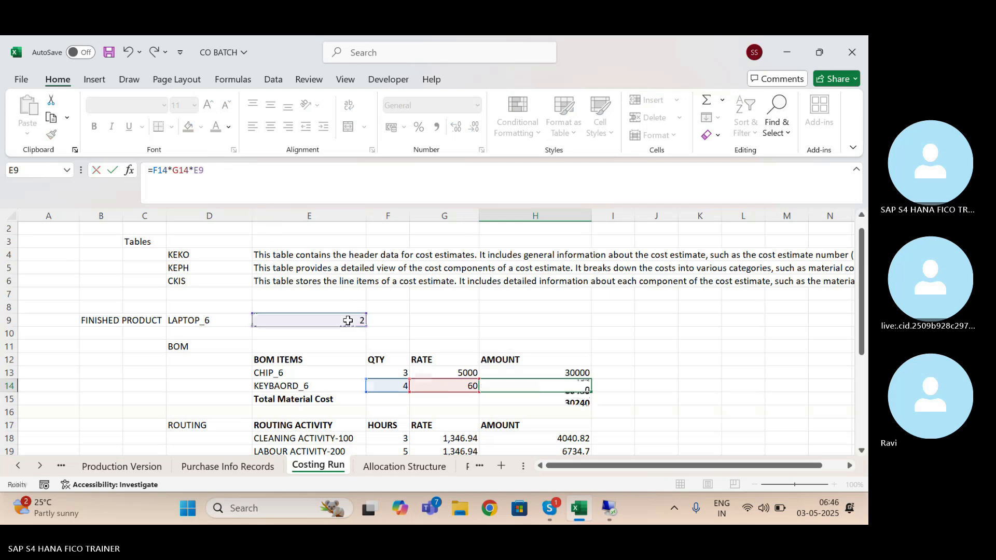
key("Return")
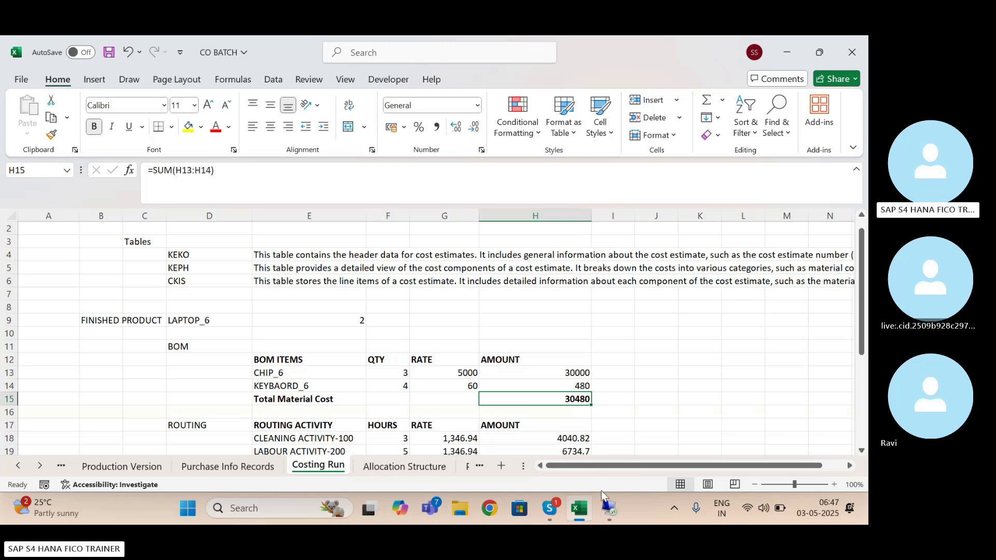
Switch to the SAP cost analysis and check the plan quantities and plan costs of CHIP_6 and KEYBOARD_6
left_click(606, 510)
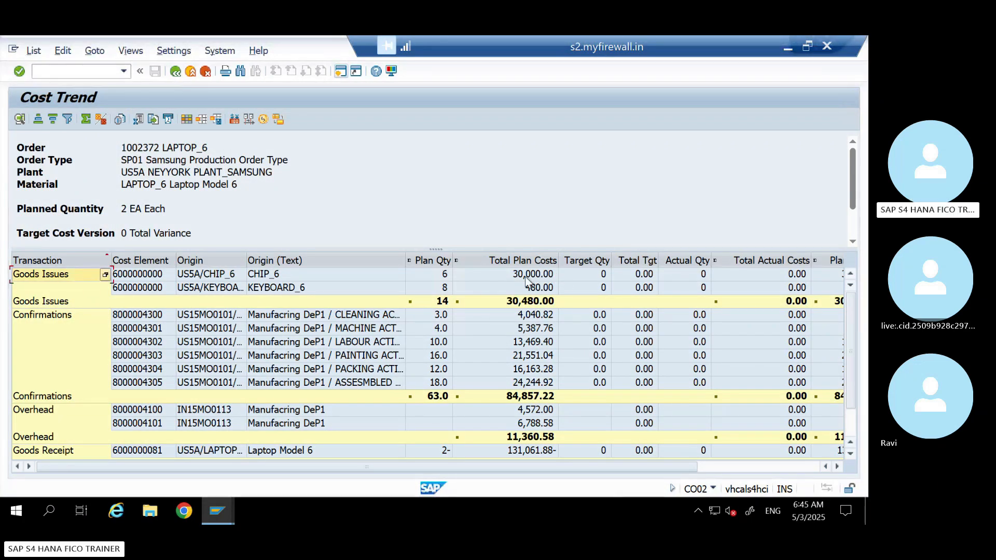
left_click(527, 275)
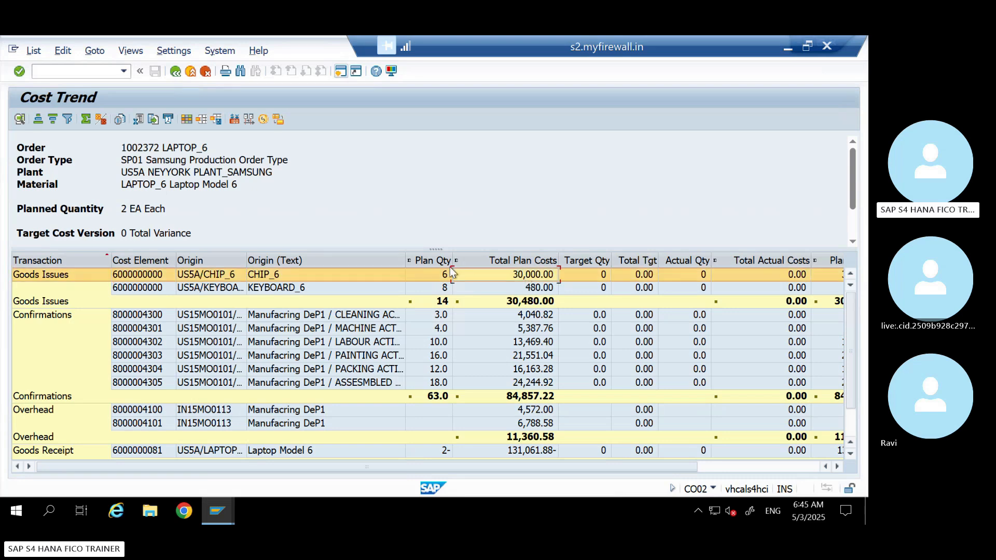
left_click(443, 289)
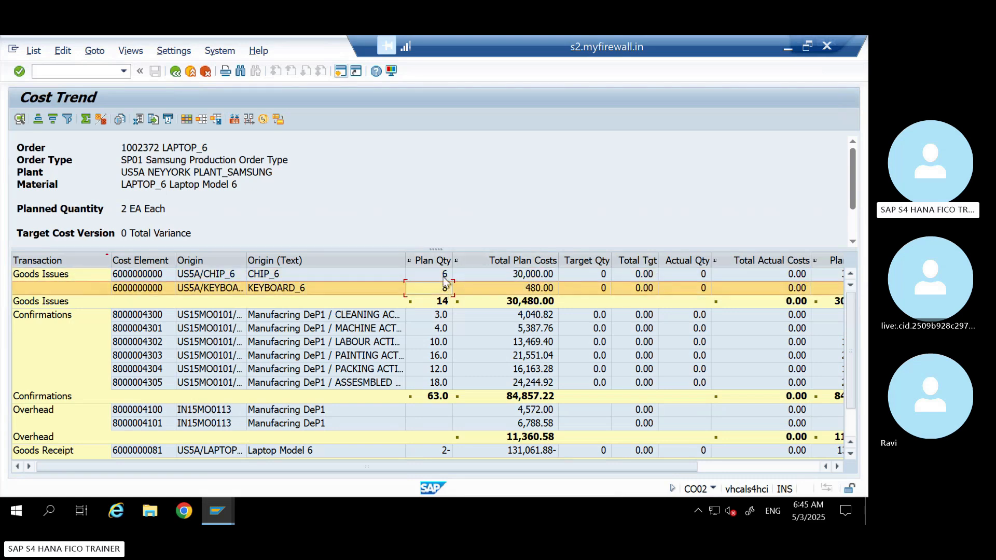
left_click(444, 276)
Return to the Excel worksheet and change the CHIP_6 quantity in F13 to the formula =3*E9
left_click(788, 49)
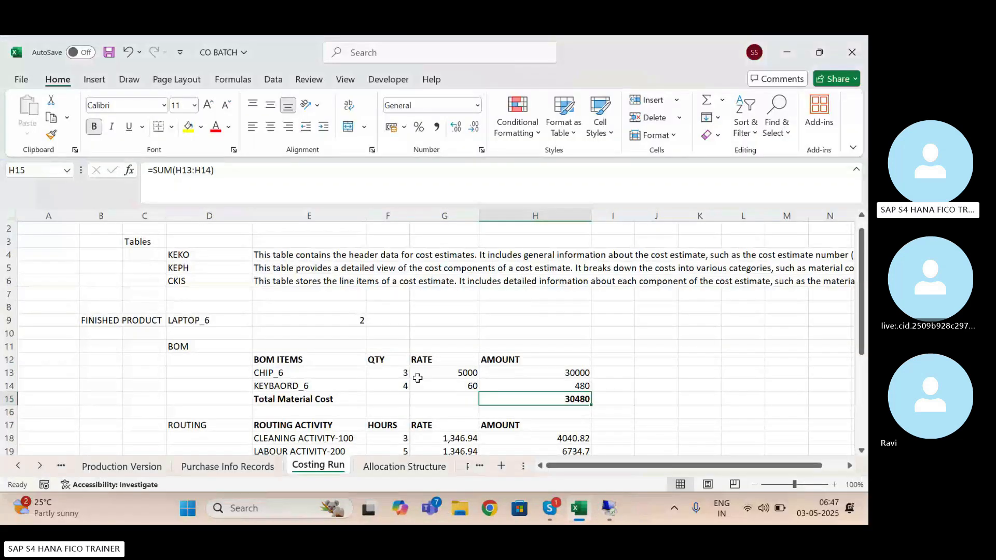
left_click(396, 377)
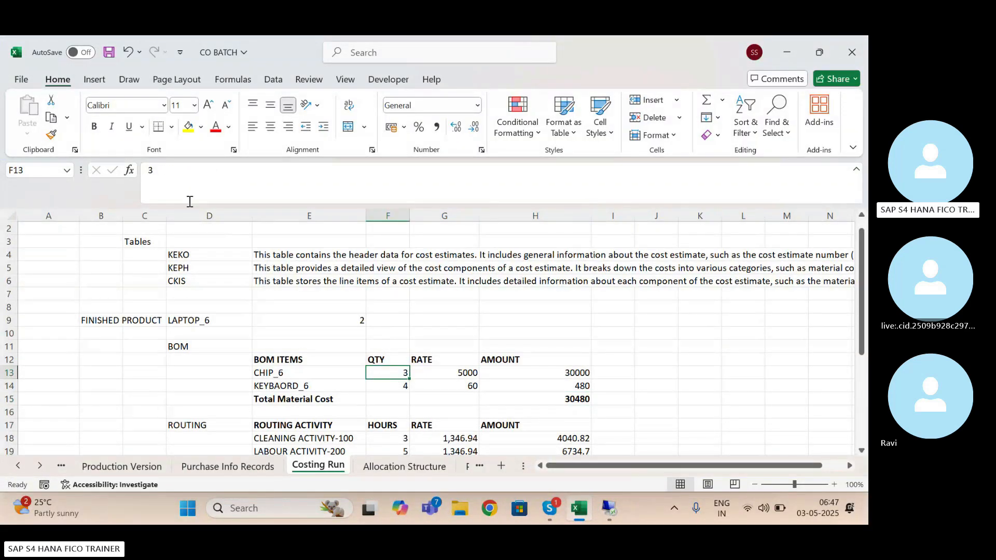
left_click(150, 172)
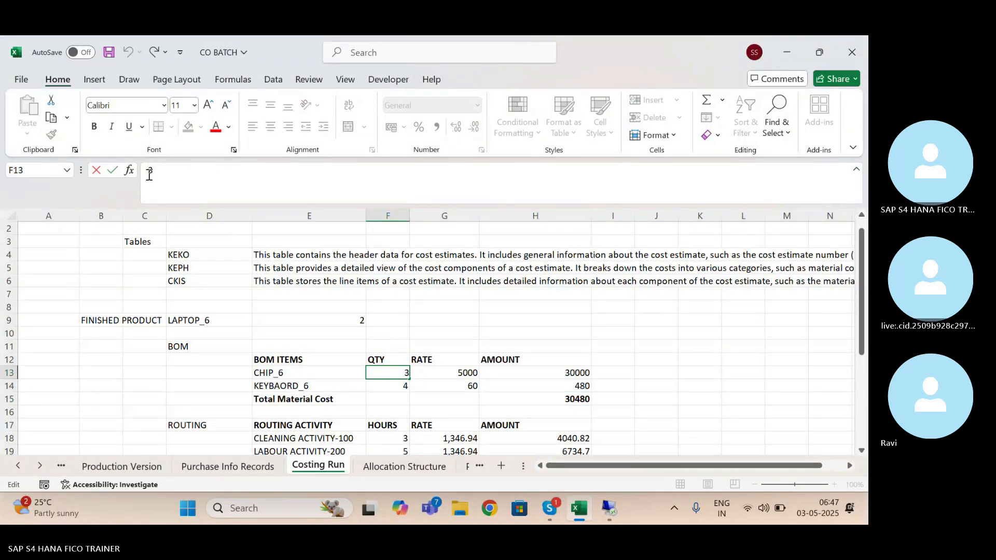
type("=3")
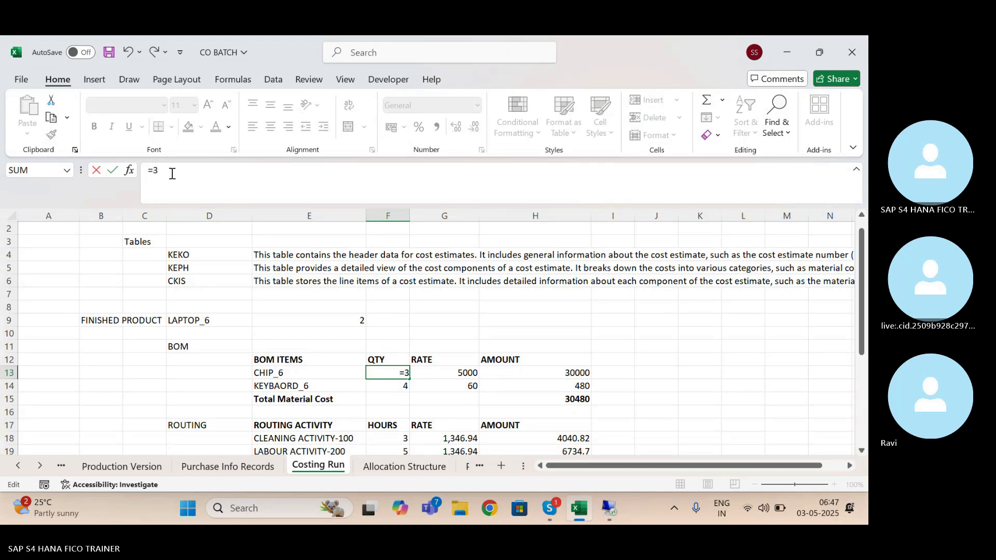
type("*")
left_click(352, 321)
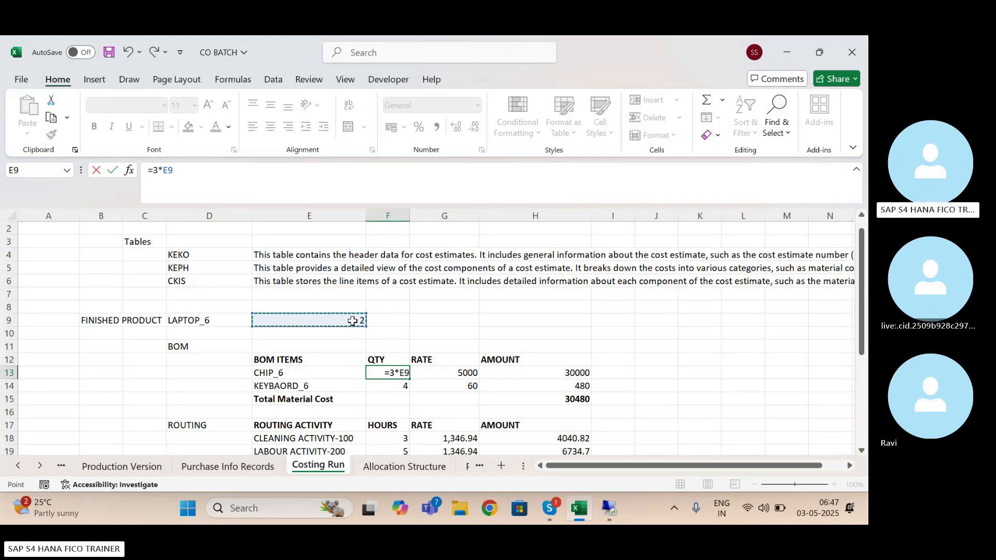
key("Return")
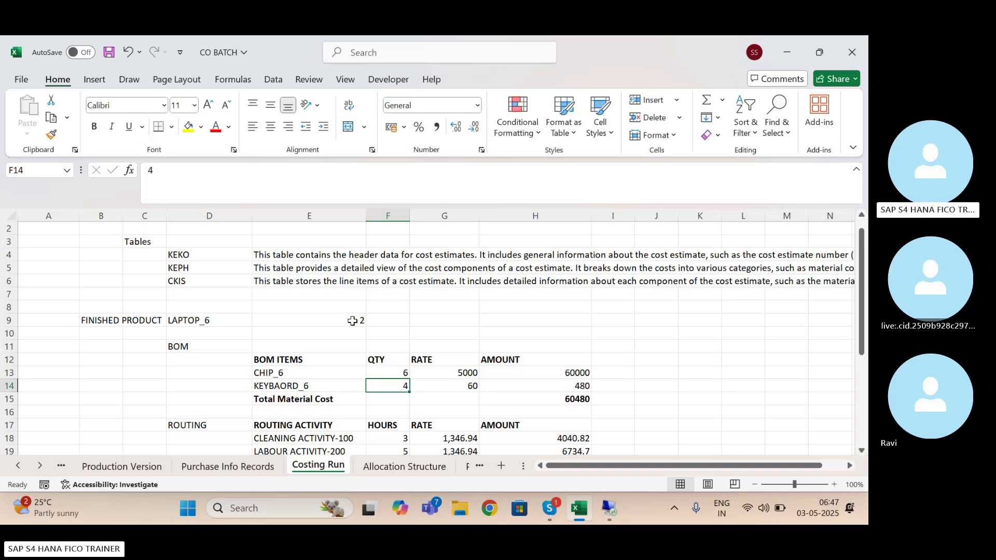
Change the KEYBAORD_6 quantity in F14 to the formula =4*E9
left_click(151, 173)
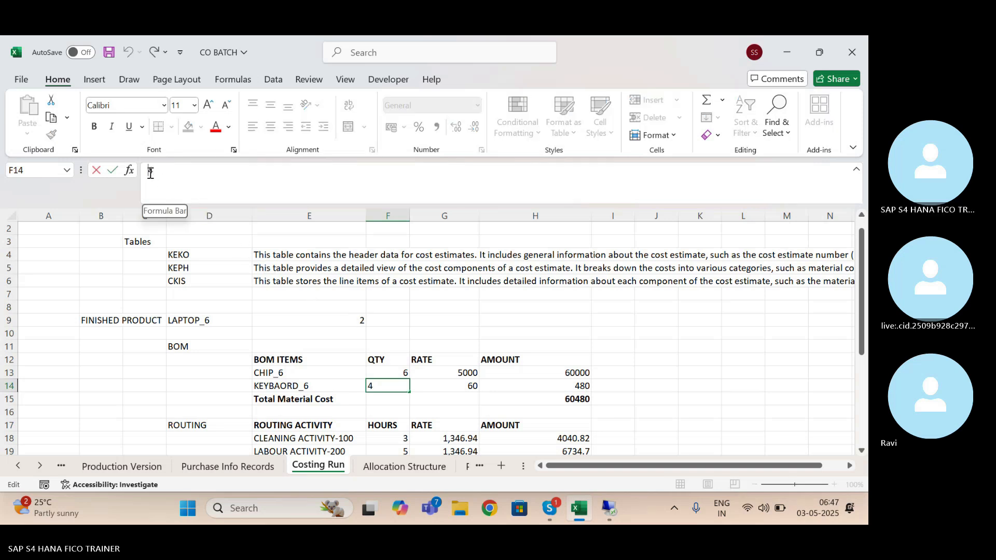
type("+")
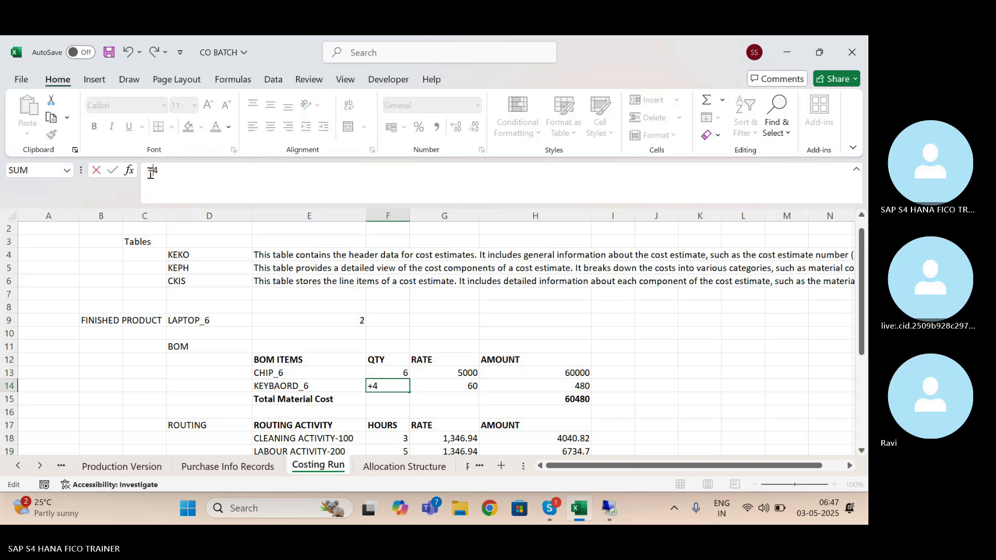
key("BackSpace")
type("=4*")
left_click(355, 323)
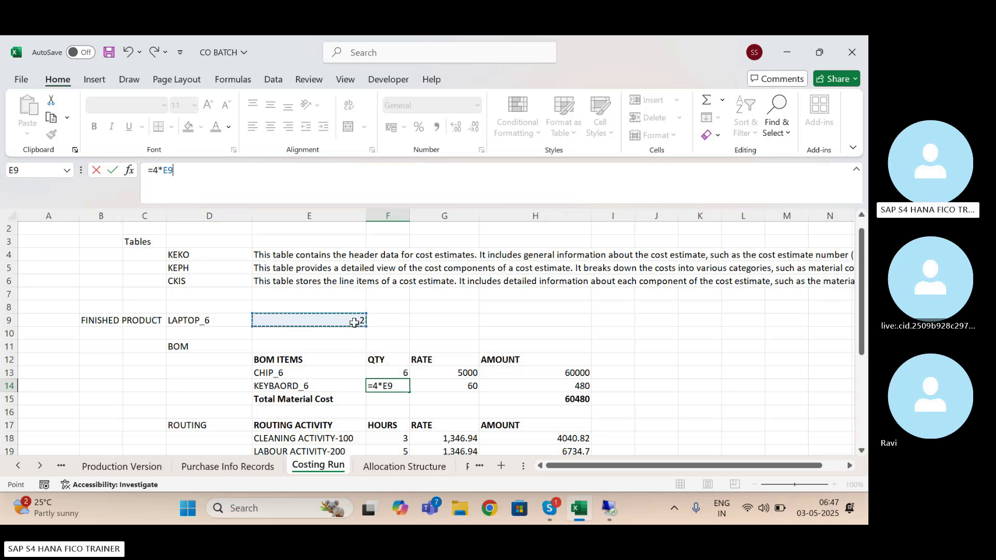
key("Return")
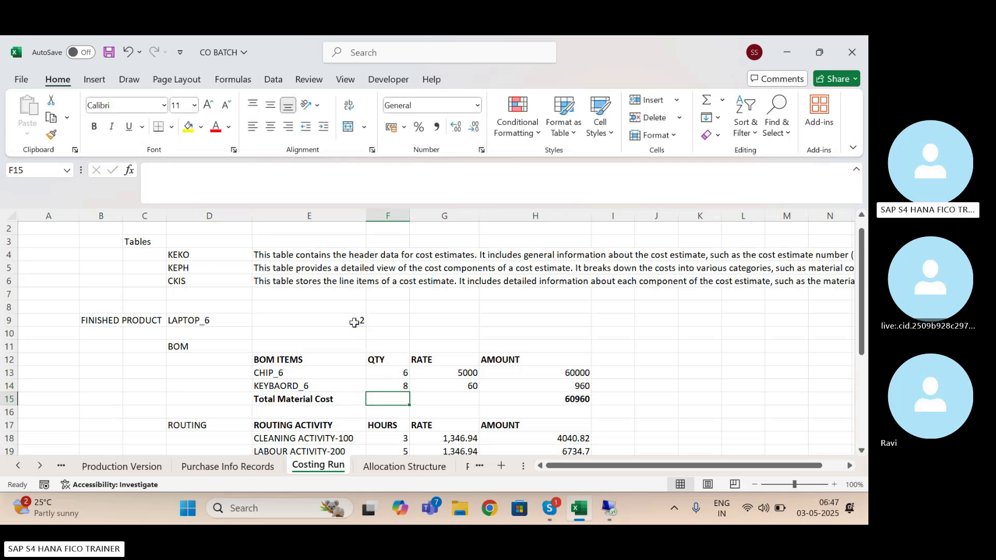
Remove the E9 multiplier from the amount formulas in H13 and H14, leaving =F13*G13 and =F14*G14
left_click(568, 375)
left_click(238, 181)
key("BackSpace")
key("BackSpace")
key("BackSpace")
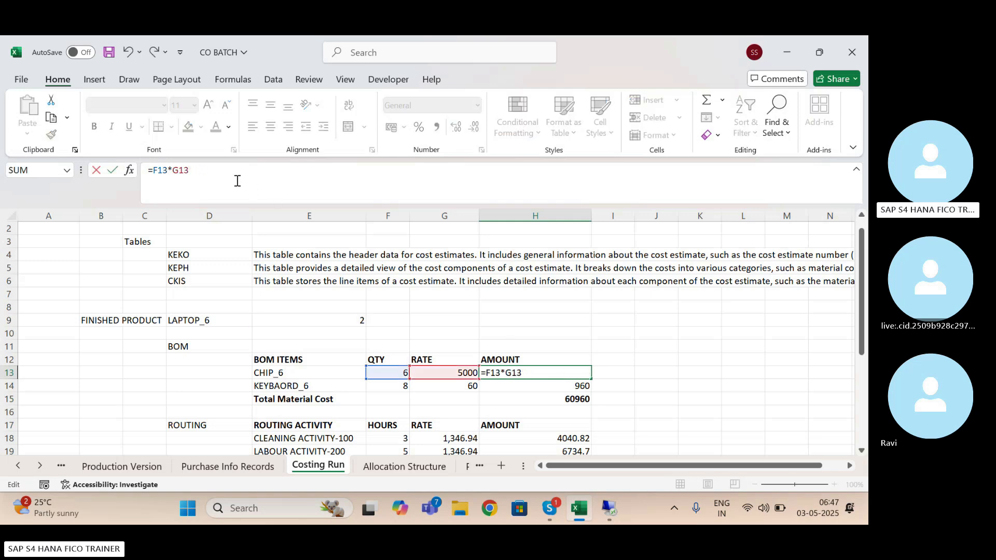
key("Return")
left_click(221, 180)
key("BackSpace")
key("BackSpace")
key("BackSpace")
key("Return")
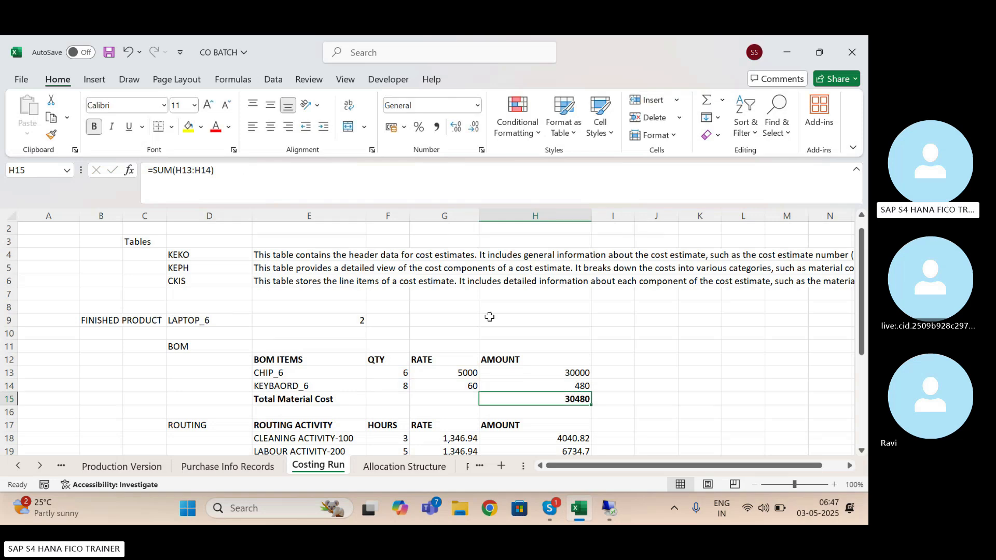
Review the BOM quantity formulas and amounts, and compare the Total Material Cost with the Goods Issues plan costs in SAP
left_click(393, 375)
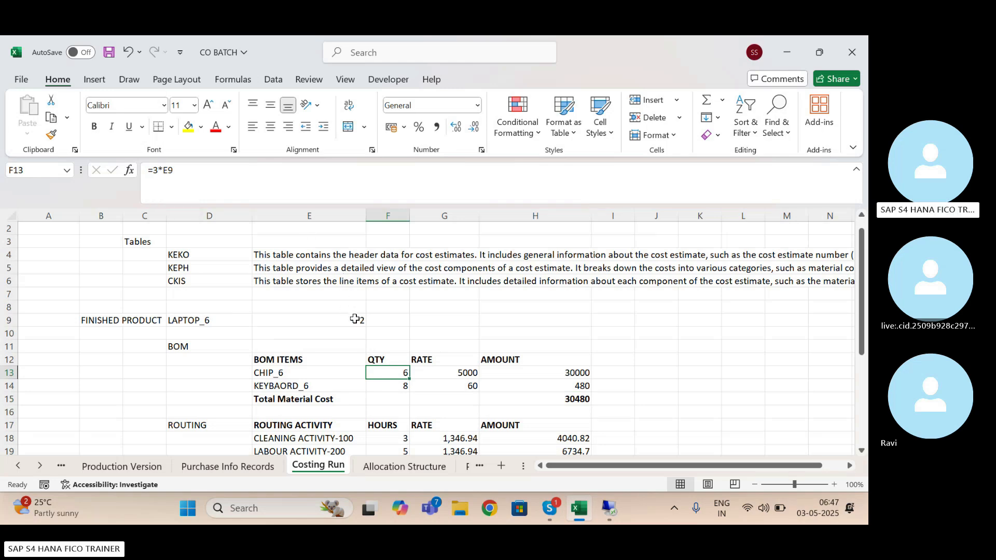
left_click(395, 384)
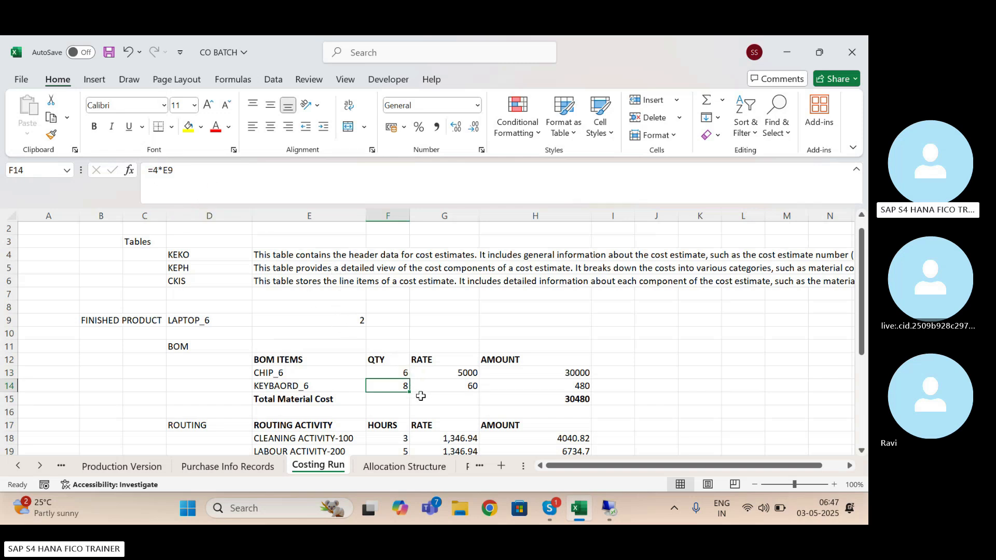
left_click_drag(578, 373, 582, 398)
left_click(685, 383)
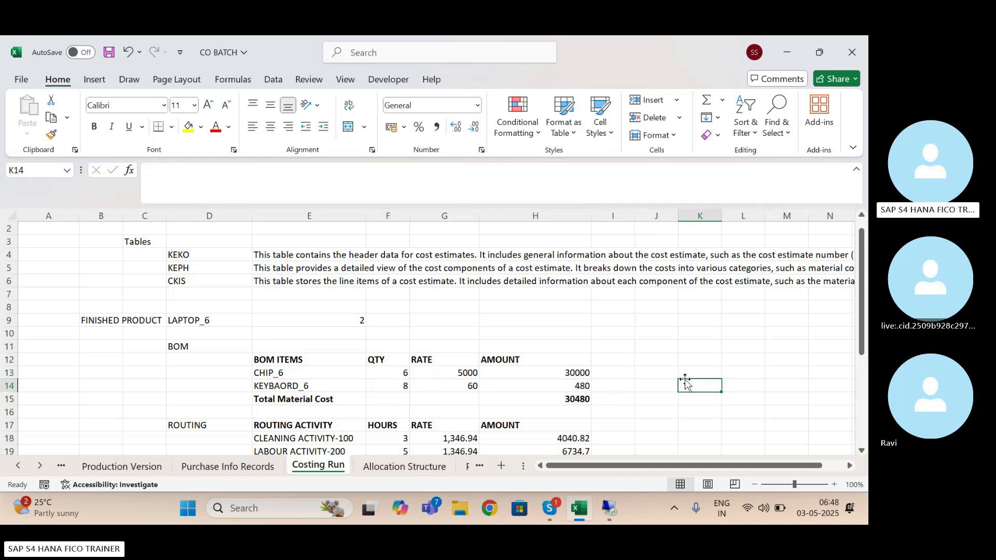
left_click(610, 510)
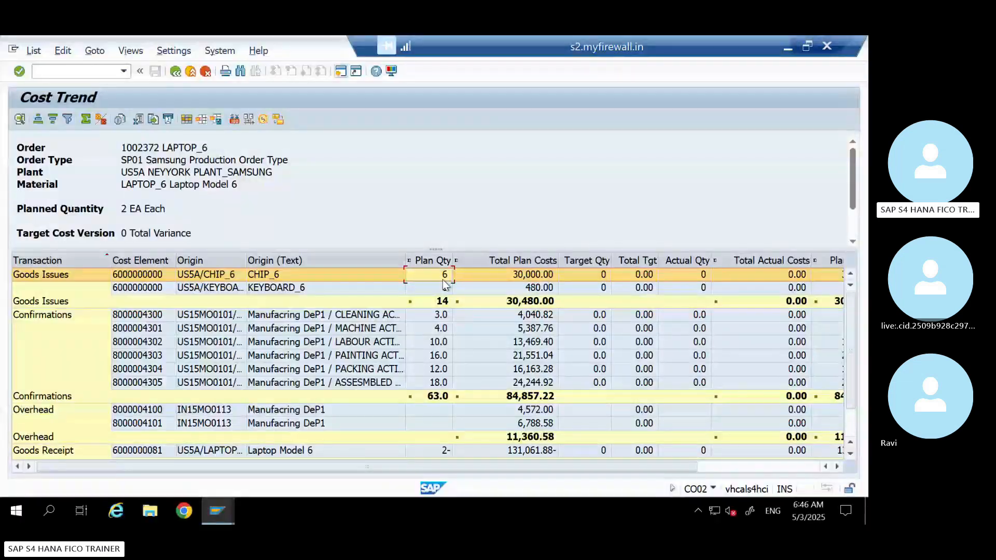
left_click(541, 304)
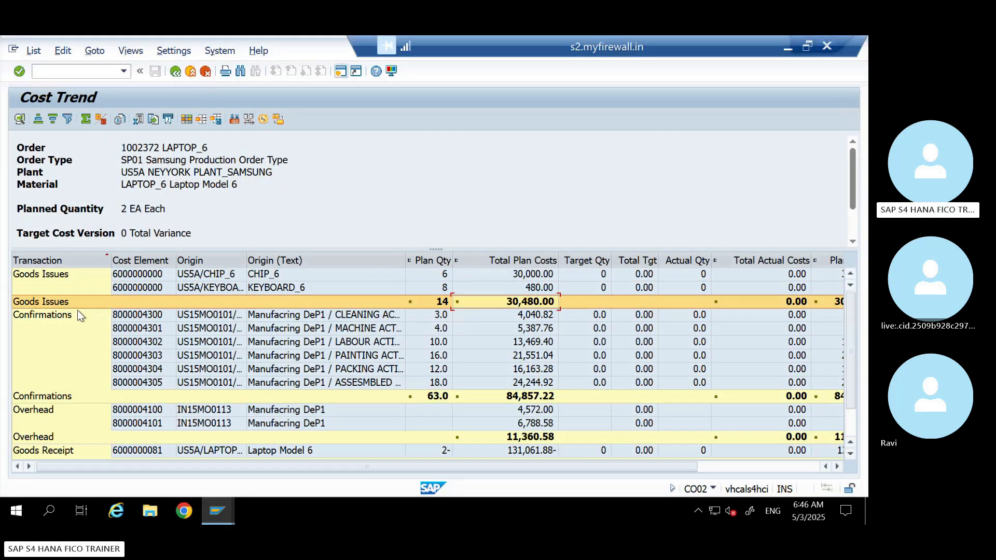
Return to the Excel worksheet and examine the routing activity hours in F18:F23 against the finished product quantity
left_click(786, 49)
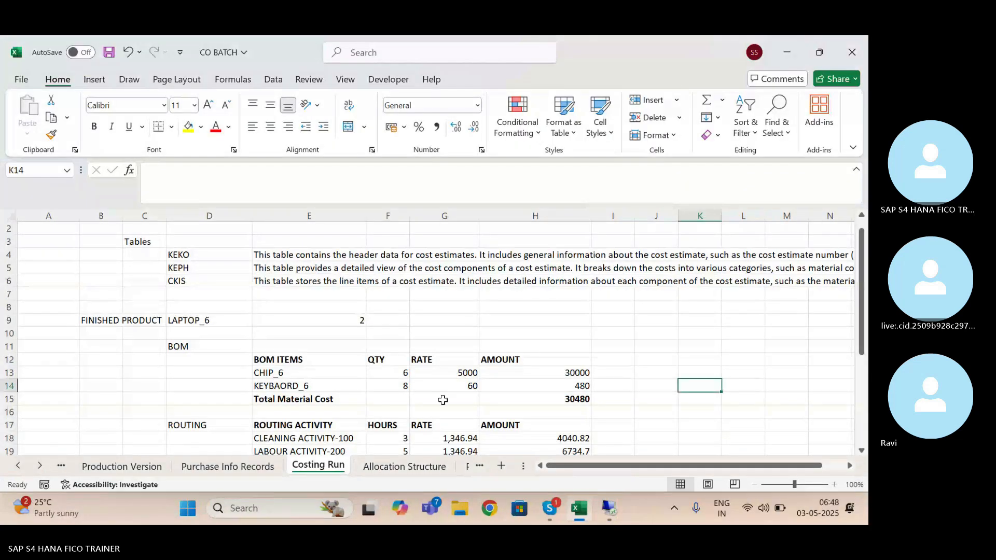
left_click(390, 437)
key("Down")
key("Down")
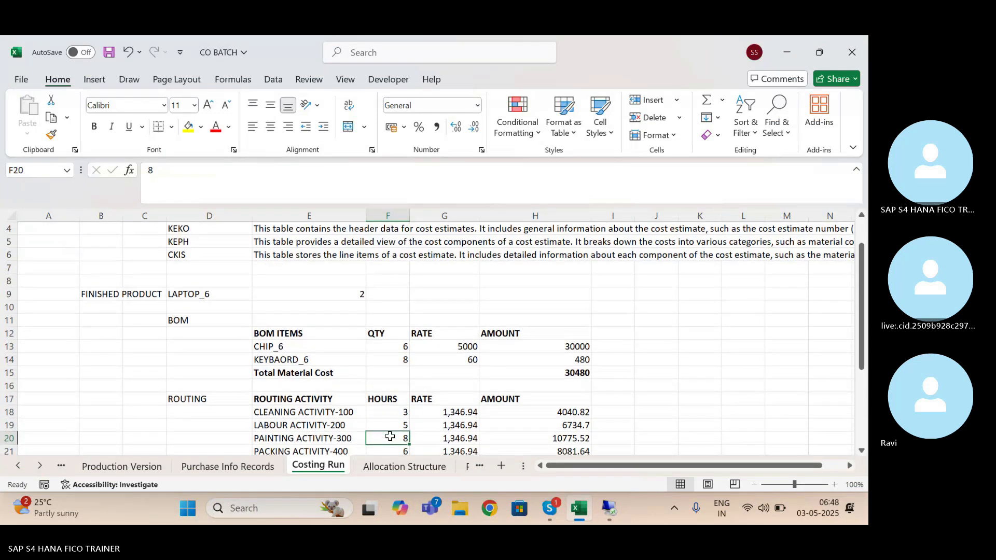
key("Down")
key("Down")
key("Down")
key("Down")
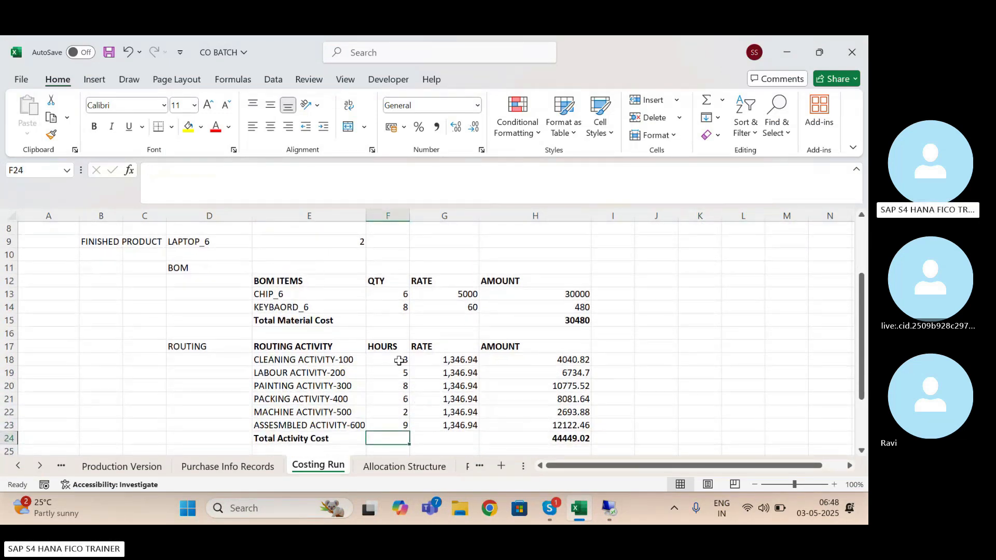
left_click_drag(399, 360, 394, 422)
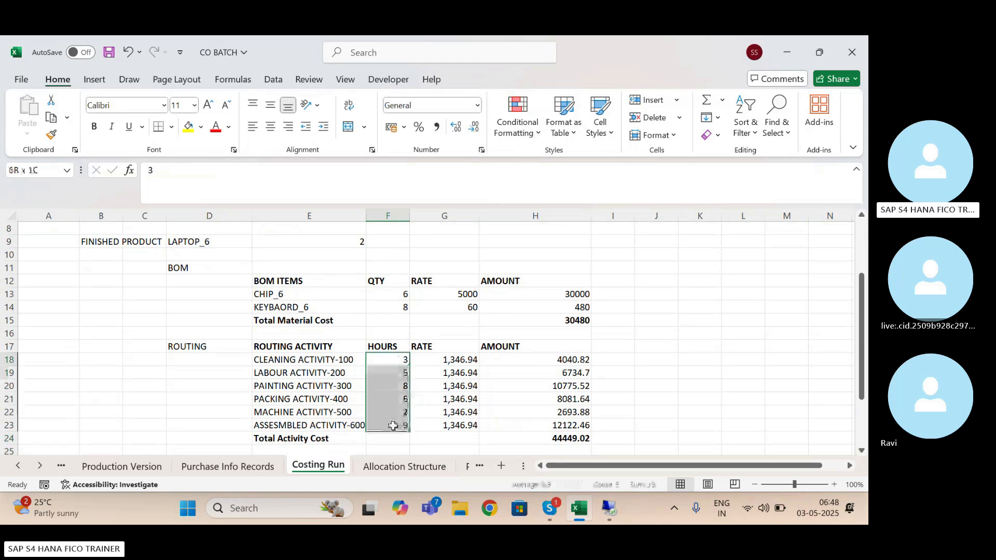
left_click(399, 362)
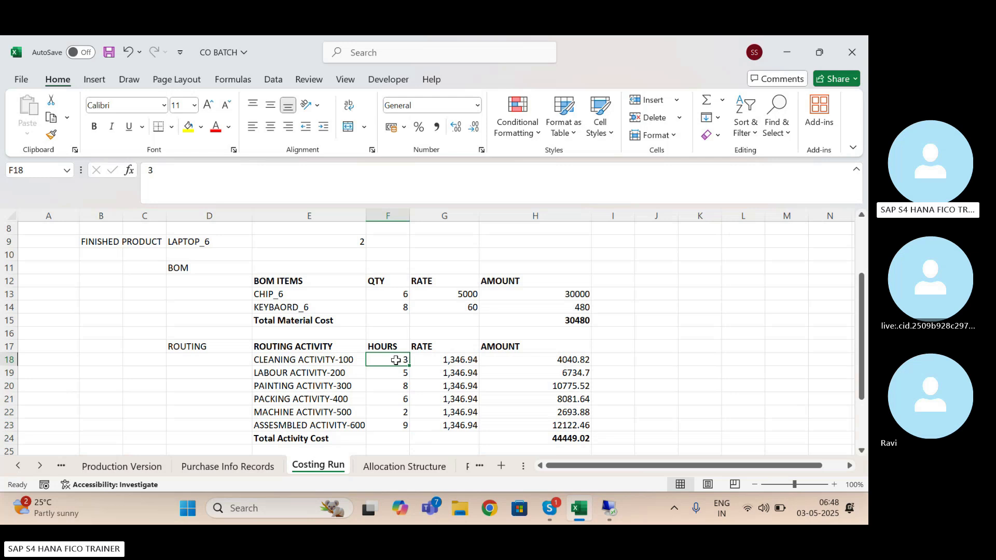
left_click(358, 243)
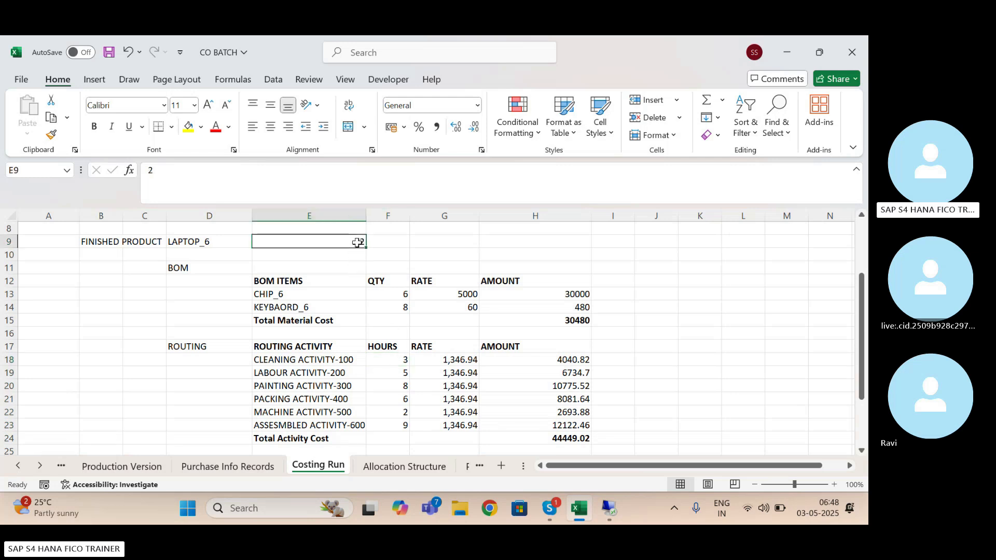
left_click(412, 361)
Change the LABOUR ACTIVITY-200 hours in F19 to the formula =5*E9
left_click(395, 372)
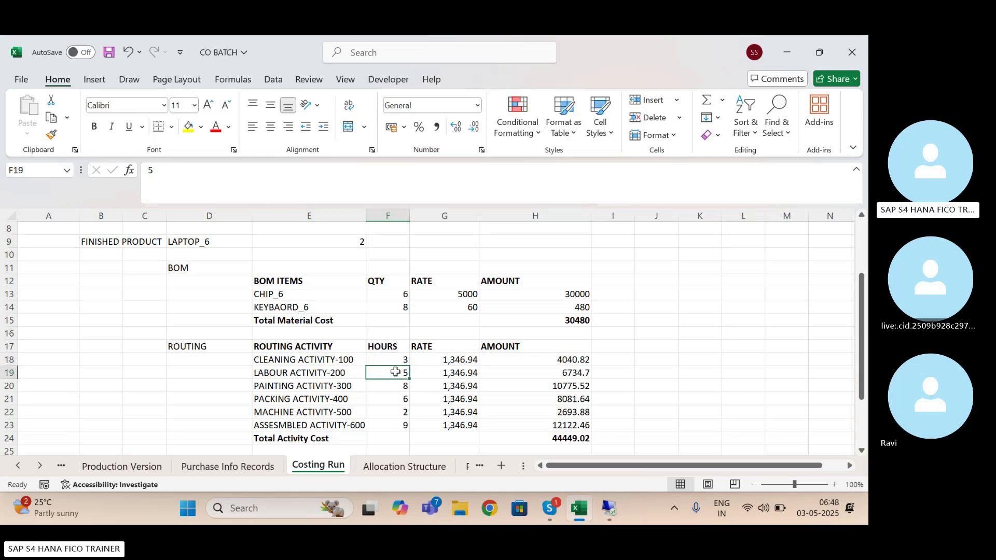
left_click(150, 173)
type("+")
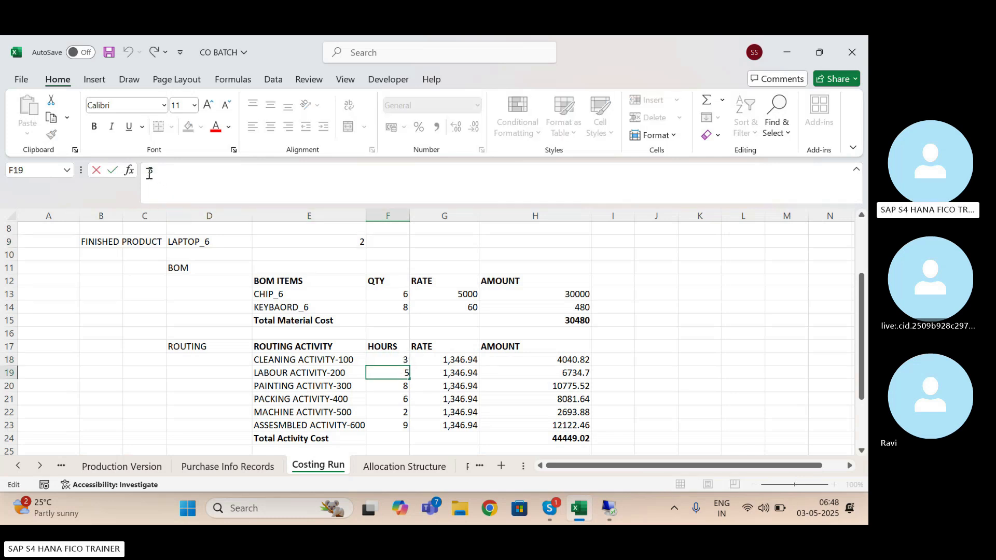
left_click(164, 174)
key("BackSpace")
key("BackSpace")
type("=5*")
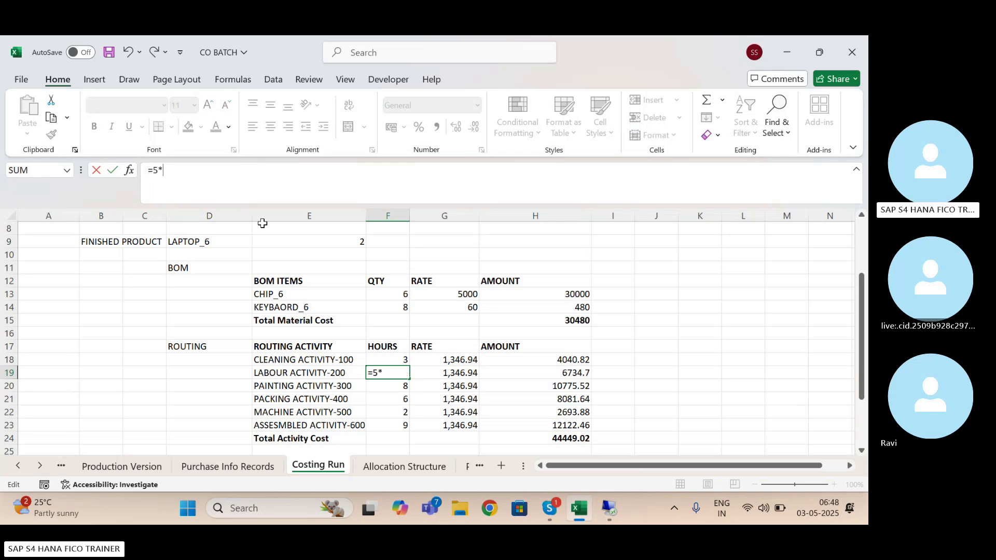
left_click(342, 241)
key("Return")
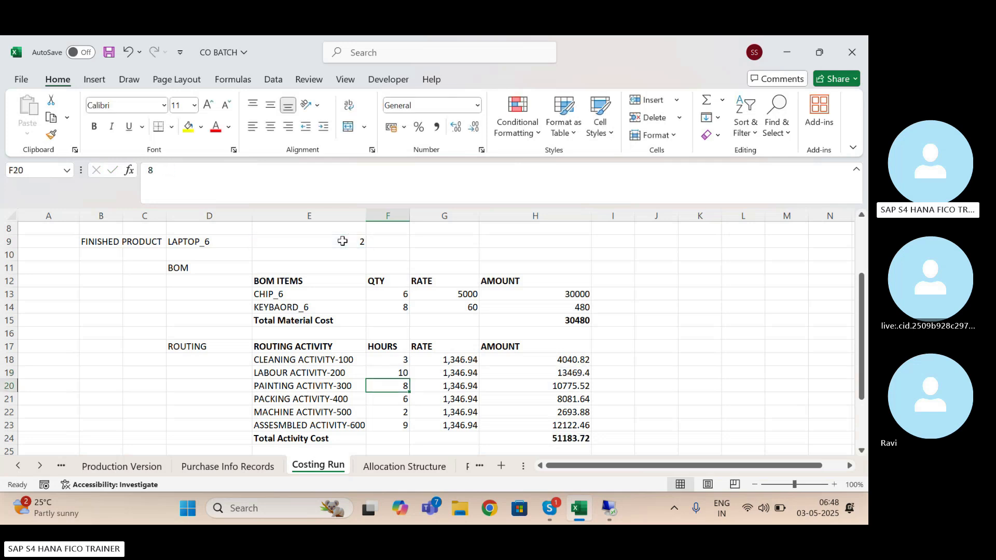
Change the PAINTING ACTIVITY-300 hours in F20 to the formula =8*2
left_click(318, 374)
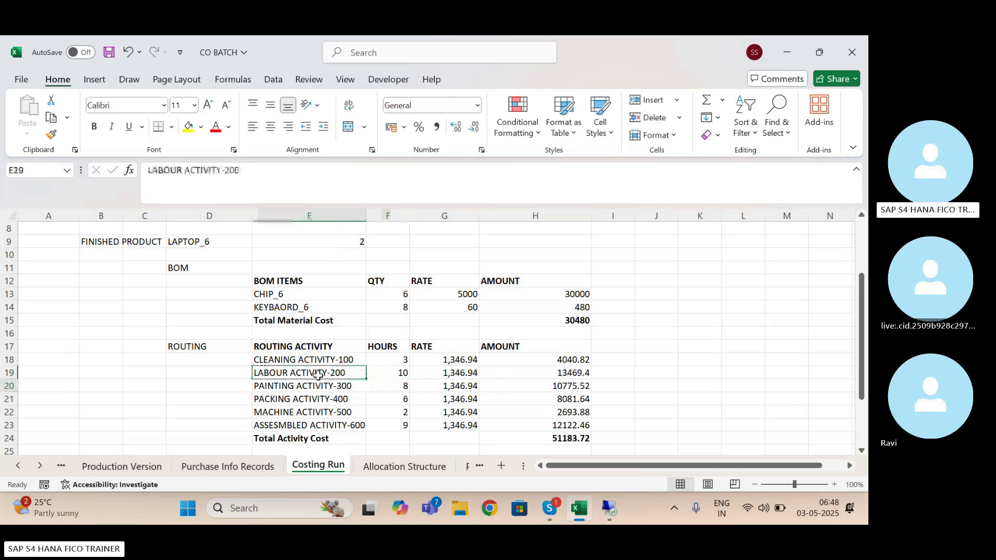
left_click(345, 242)
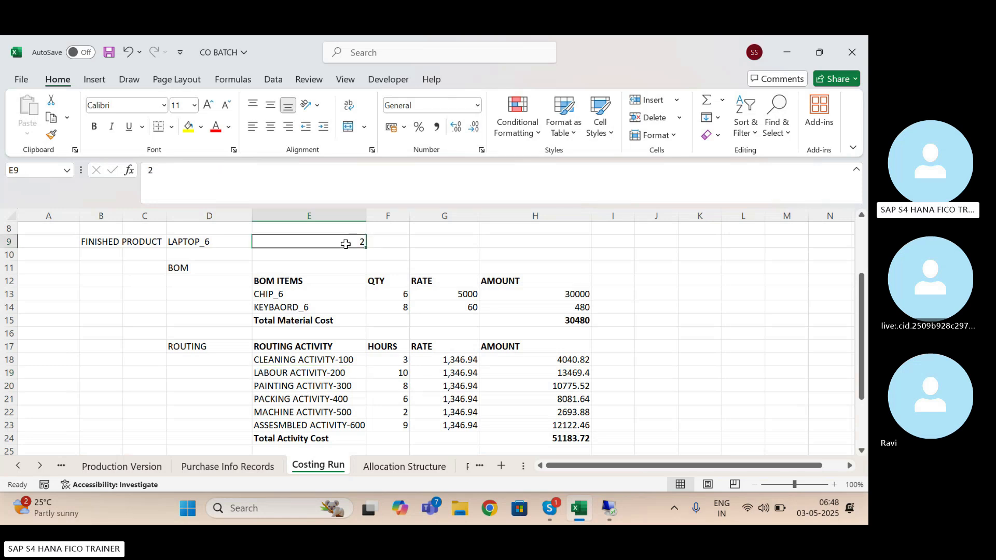
left_click(403, 371)
left_click(403, 386)
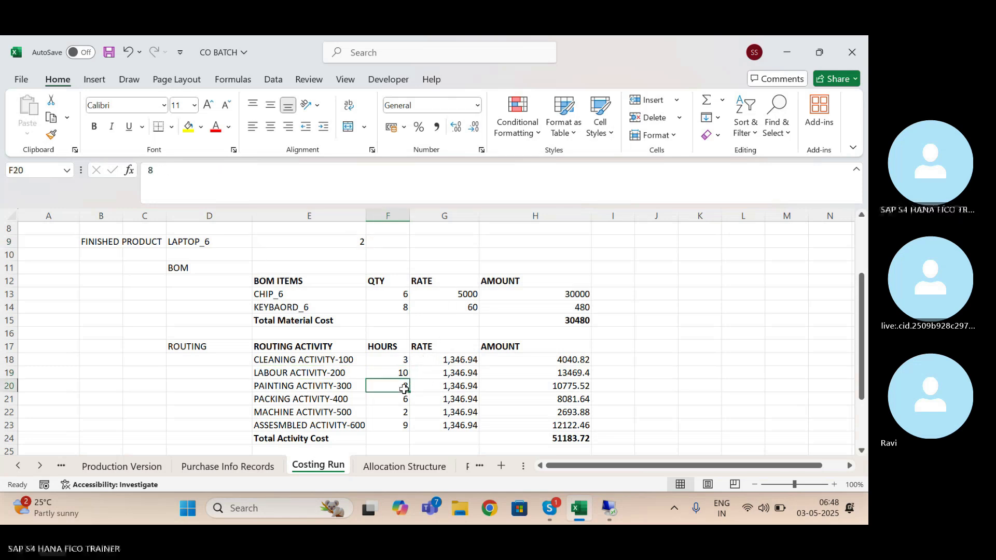
left_click(149, 176)
type("=")
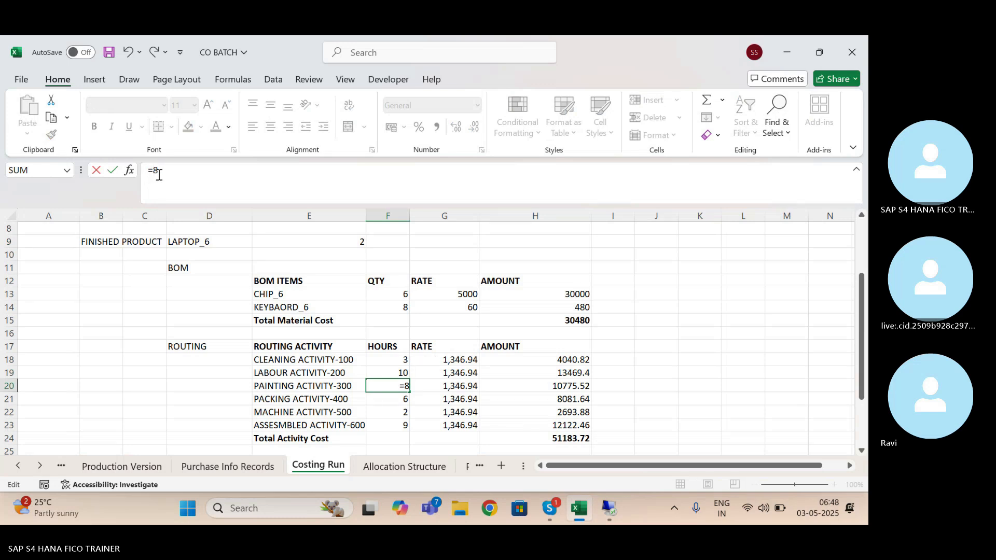
type("*2")
key("Return")
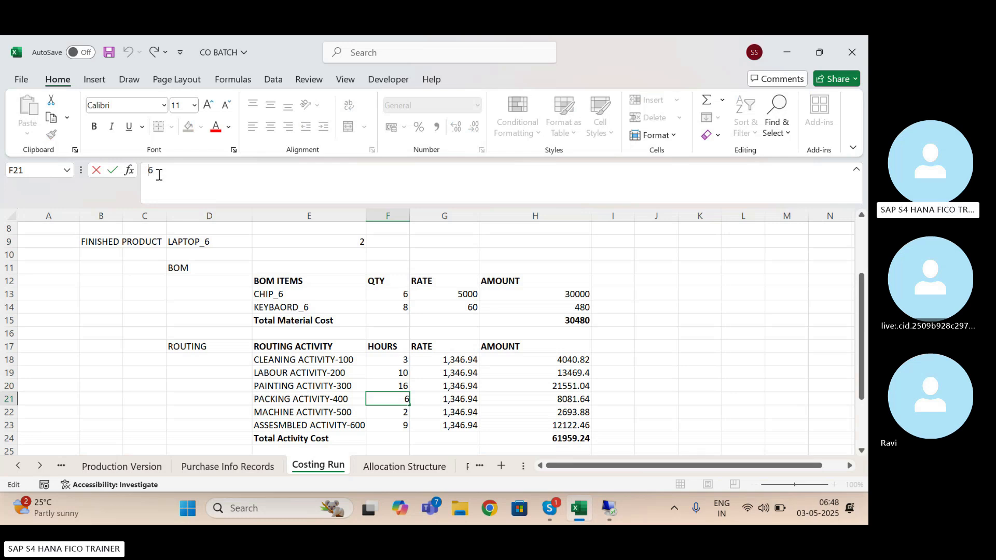
Change the PACKING ACTIVITY-400 hours in F21 to =6*2 and the MACHINE ACTIVITY-500 hours in F22 to =2*2
type("=")
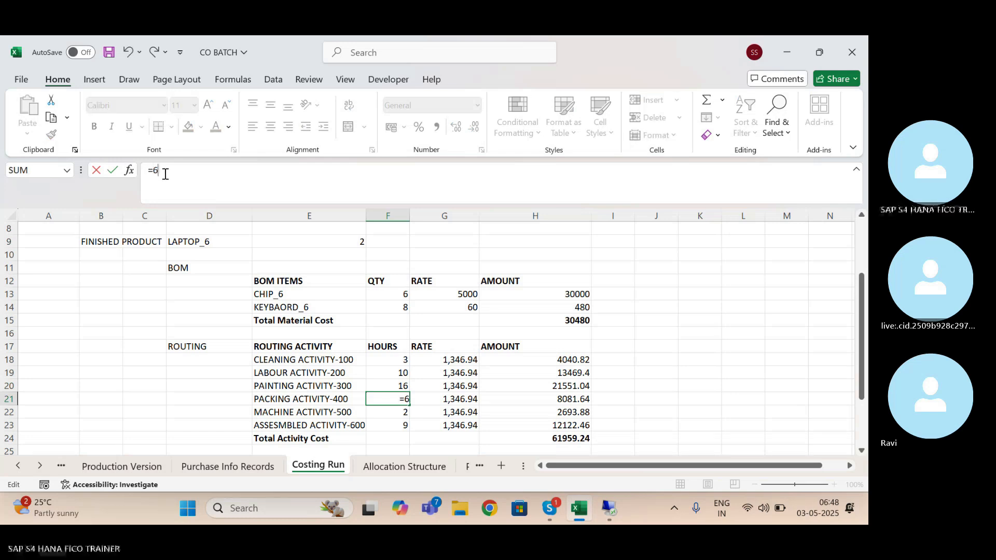
type("*2")
key("Return")
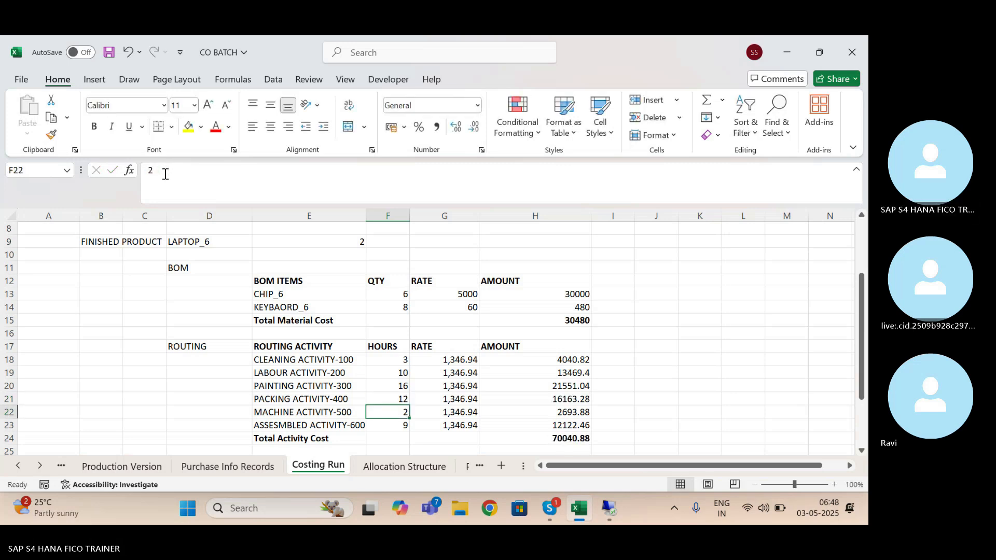
left_click(165, 174)
type("=")
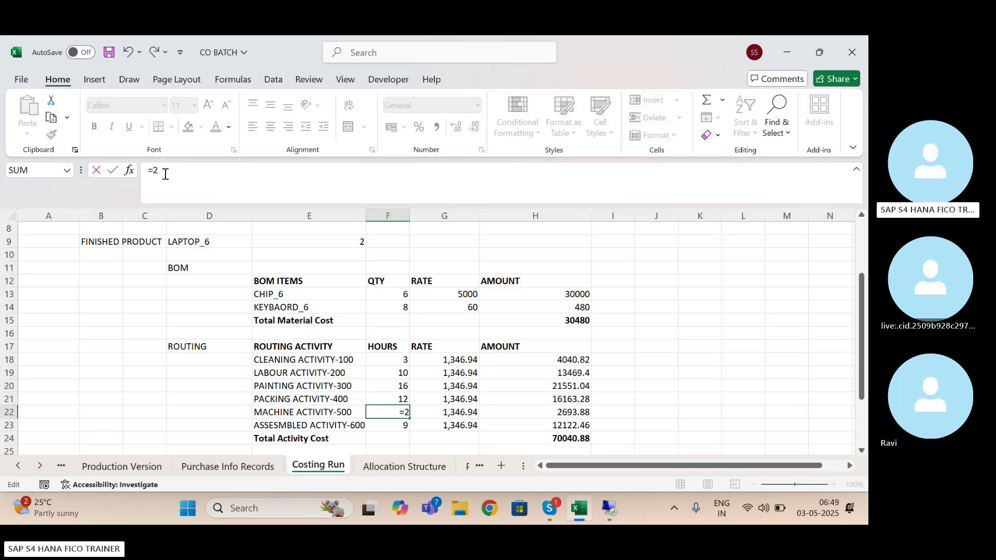
type("*2")
key("Return")
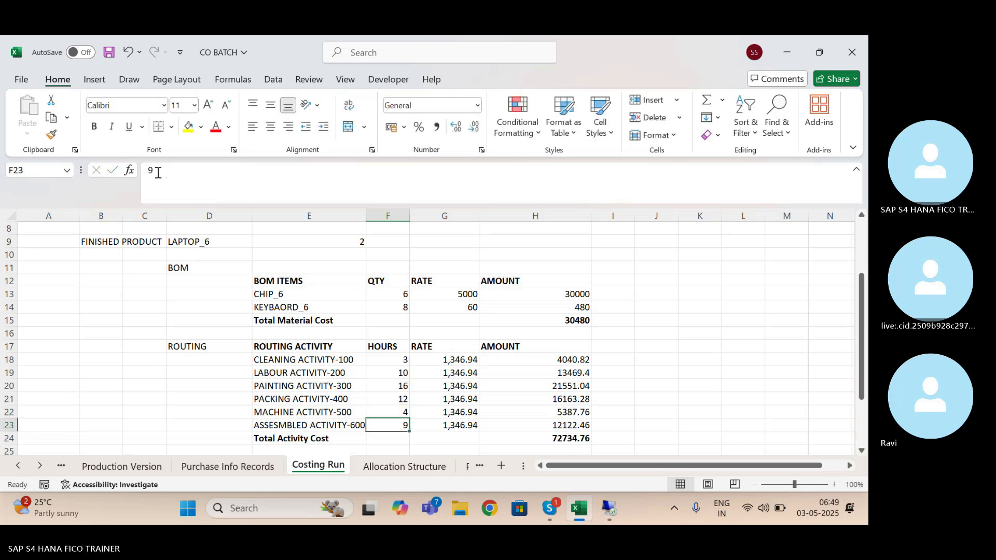
Change the ASSESMBLED ACTIVITY-600 hours in F23 to the formula =9*2
left_click(147, 172)
type("=")
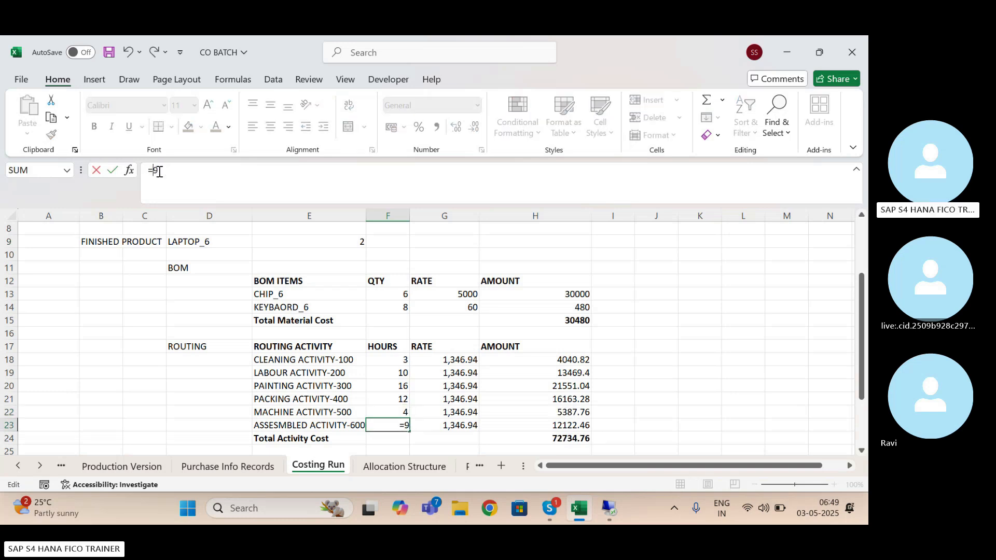
type("*2")
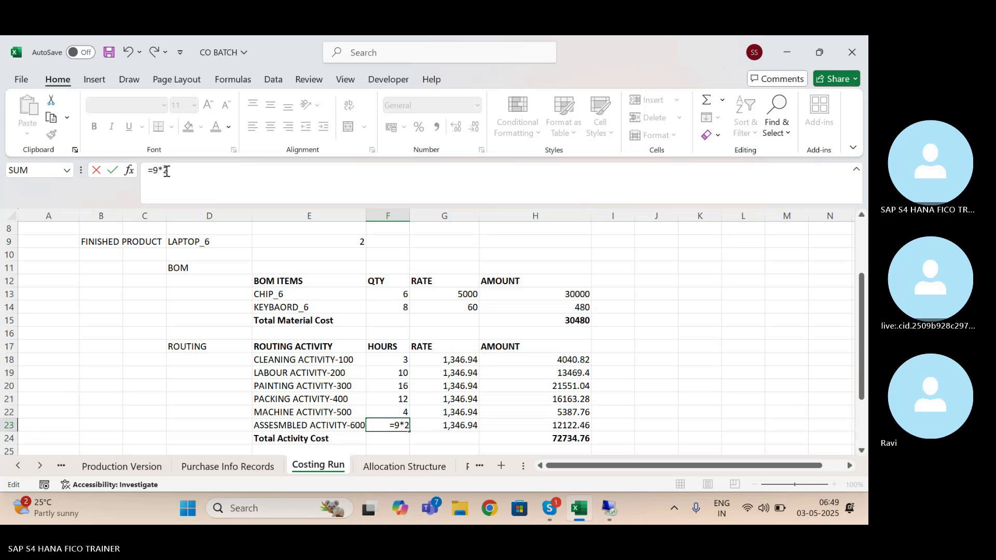
key("Return")
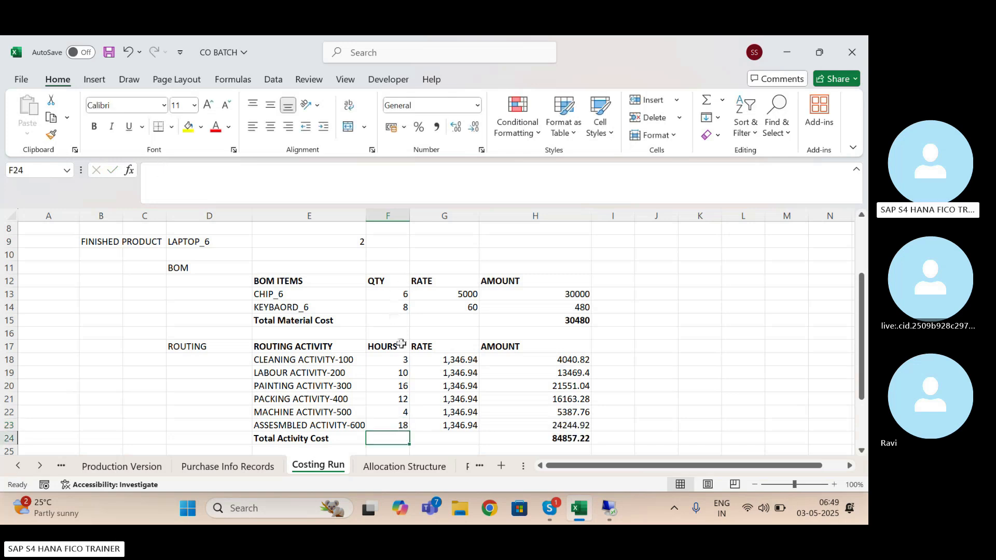
Review the routing hours and amounts, and compare the Total Activity Cost with the Confirmations plan costs in SAP
left_click_drag(401, 357, 398, 422)
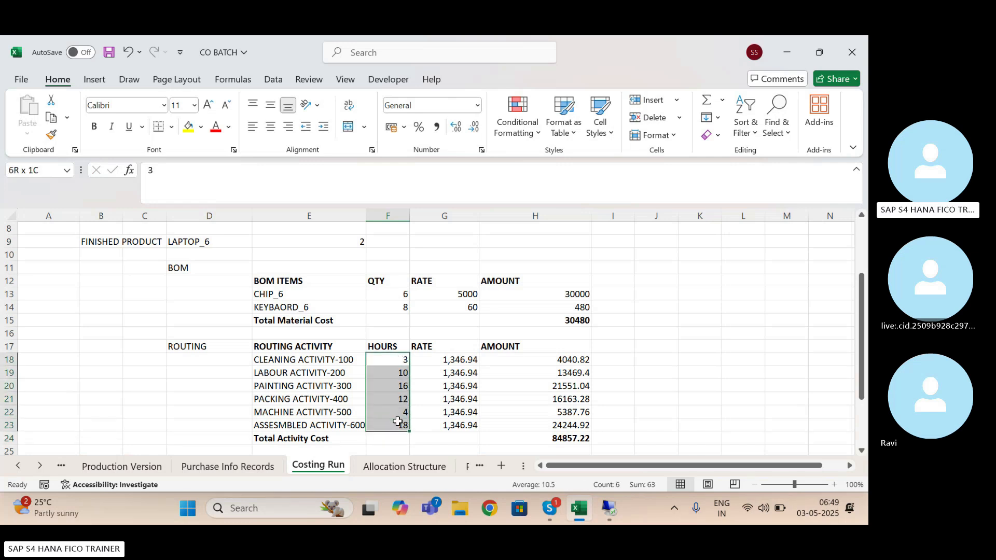
left_click(348, 241)
left_click_drag(393, 362, 402, 421)
left_click_drag(572, 361, 578, 425)
left_click(659, 423)
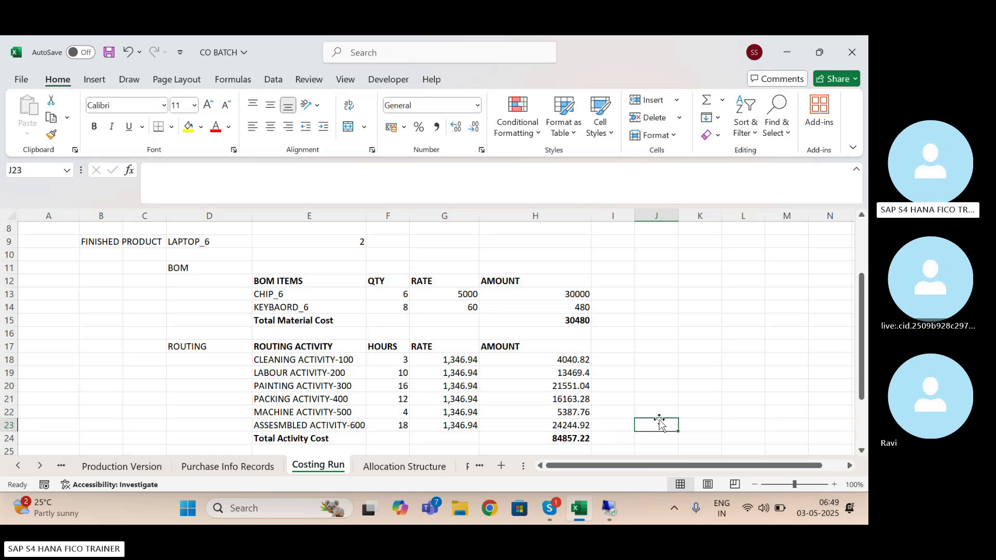
left_click(573, 438)
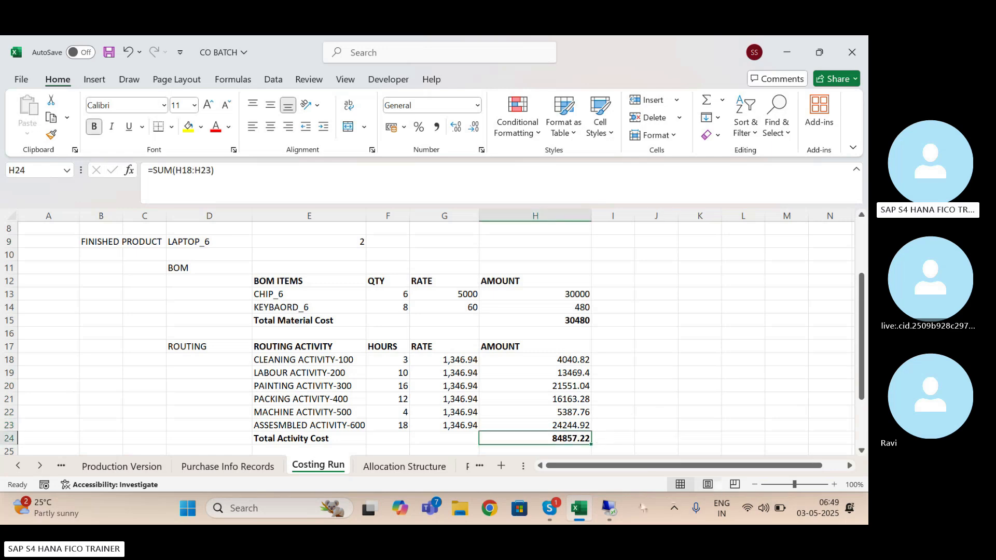
left_click(607, 511)
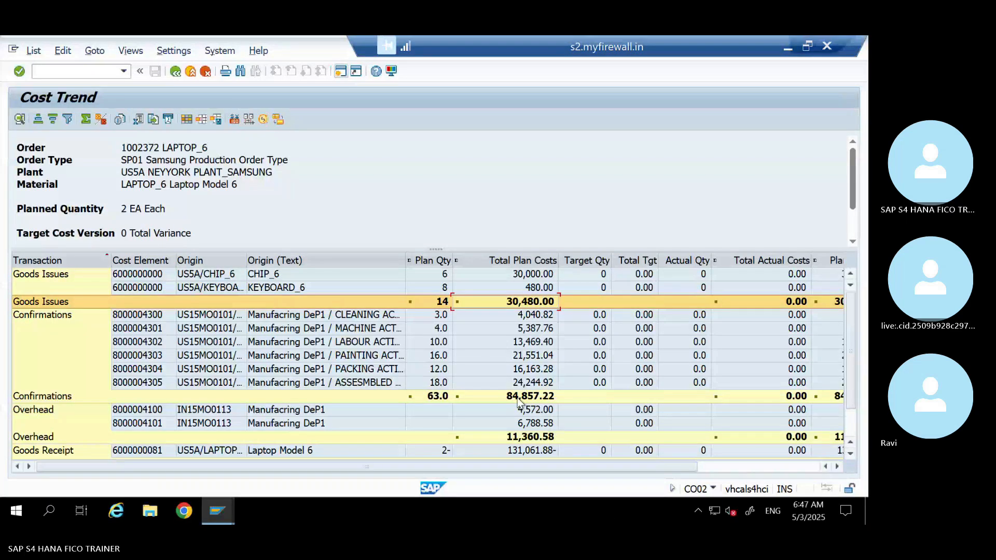
left_click(511, 397)
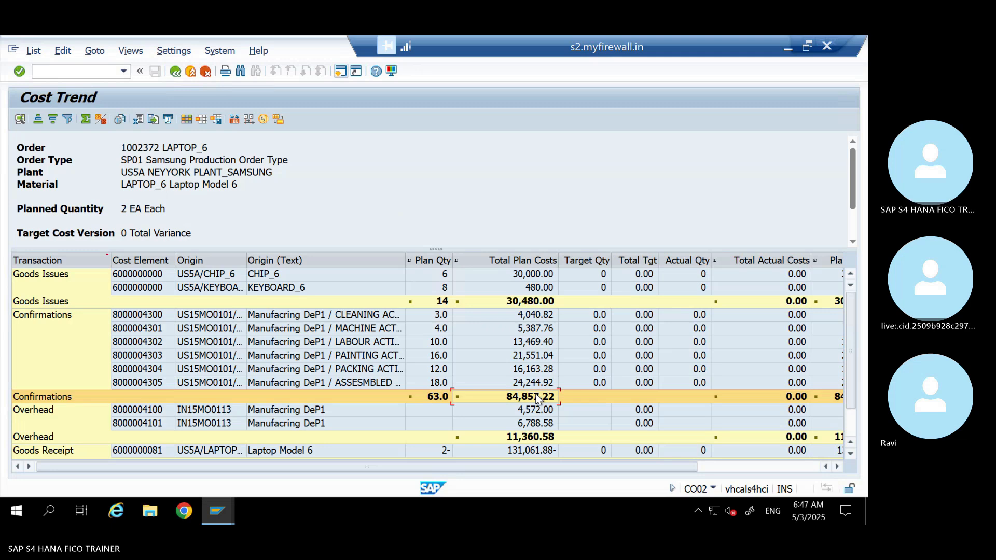
Compare the Overhead plan costs in SAP with the Total Overhead Cost in the Excel worksheet
left_click(526, 428)
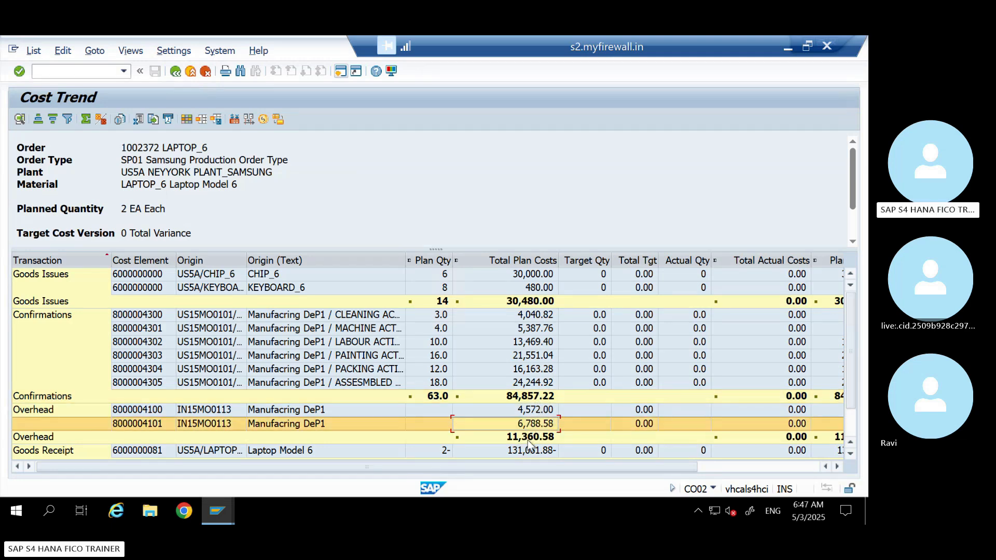
left_click(527, 439)
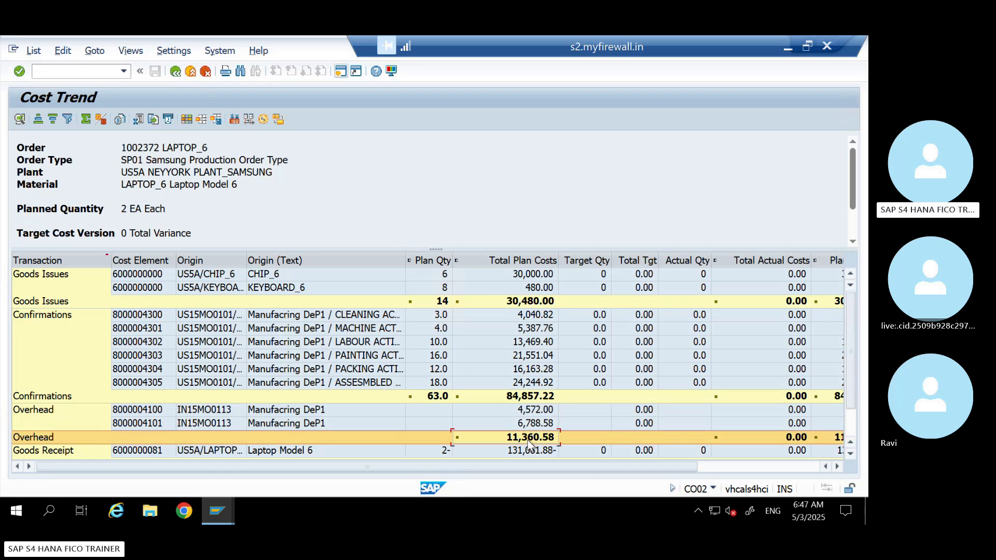
left_click(786, 45)
left_click(623, 426)
key("Down")
key("Down")
key("Down")
key("Down")
key("Down")
key("Down")
key("Down")
key("Down")
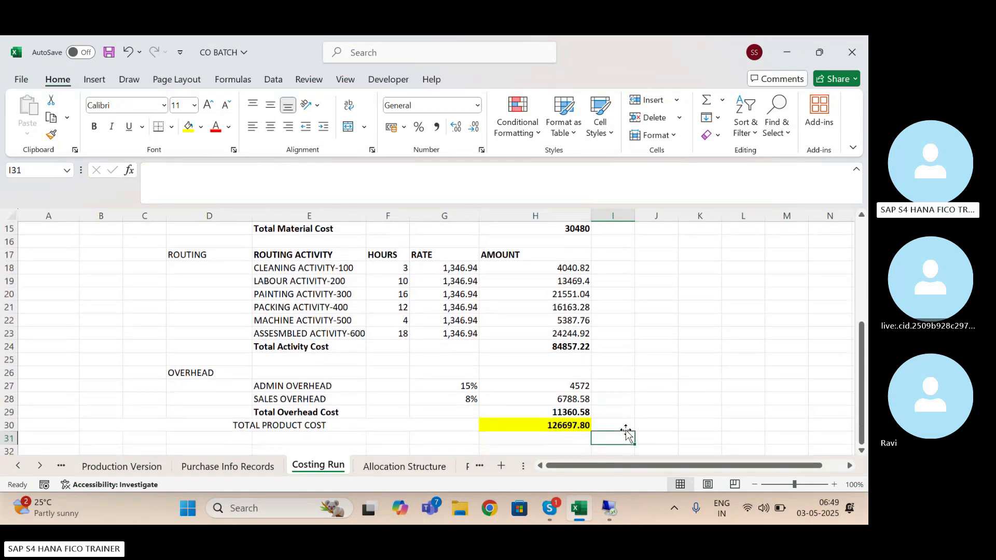
left_click(572, 412)
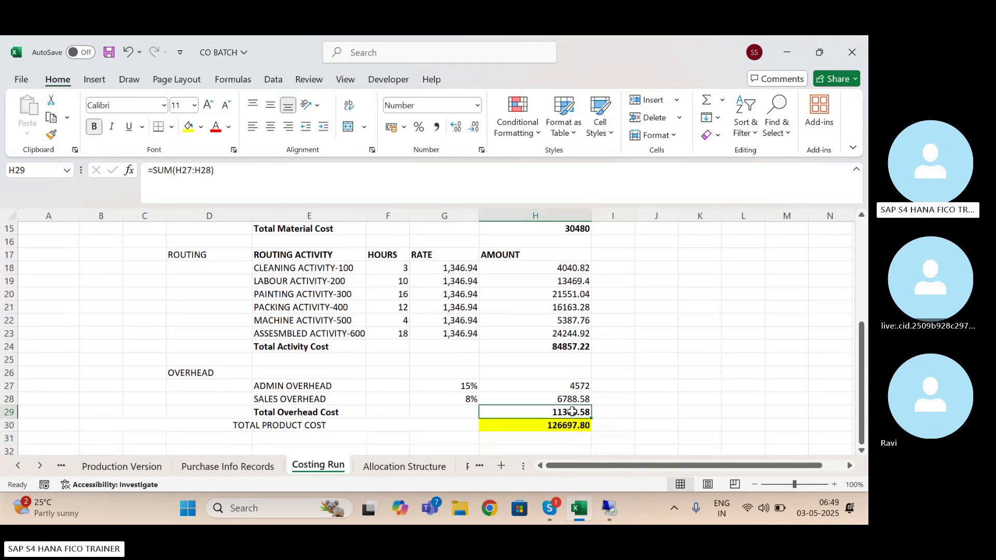
Compare the TOTAL PRODUCT COST in Excel with the Goods Receipt plan quantity and cost in the SAP cost trend
left_click(265, 427)
left_click(576, 428)
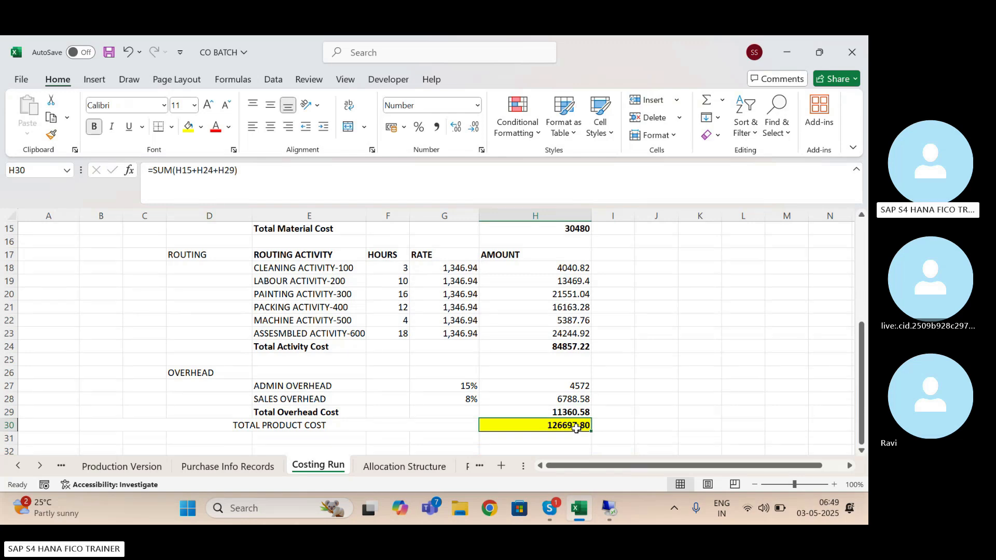
left_click(610, 510)
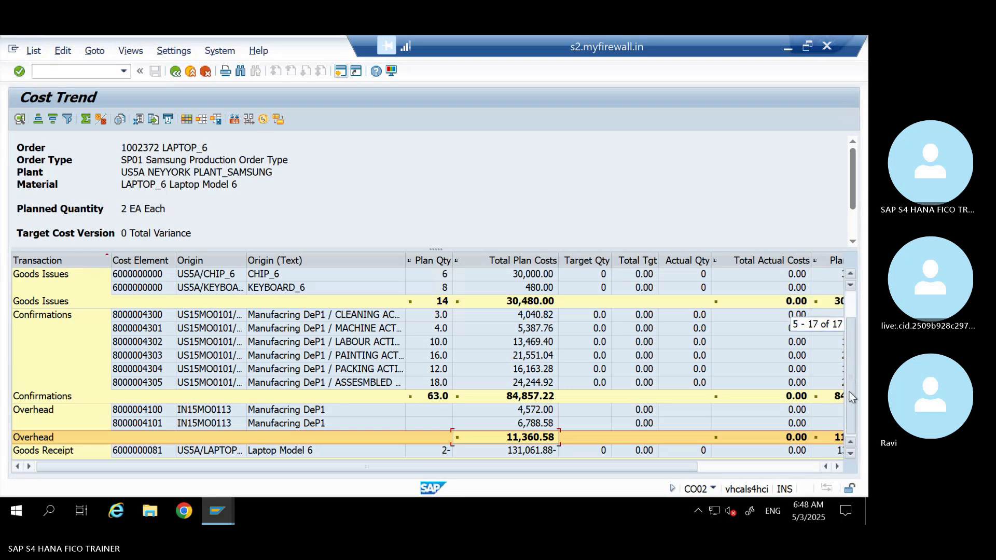
left_click_drag(849, 399, 849, 400)
left_click(524, 409)
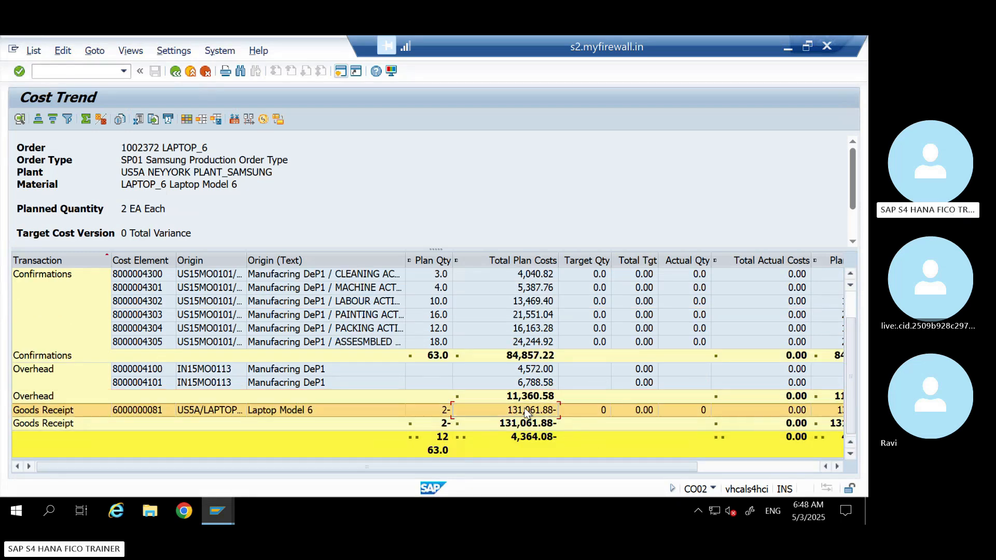
left_click(446, 412)
left_click(526, 412)
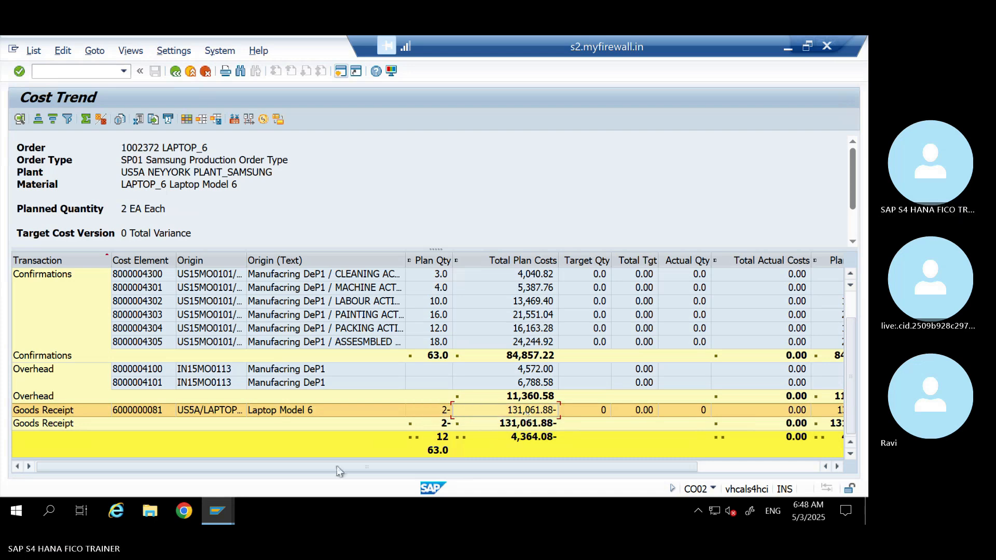
Switch to the LAPTOP_6 material display in SAP and check its standard price
left_click(222, 509)
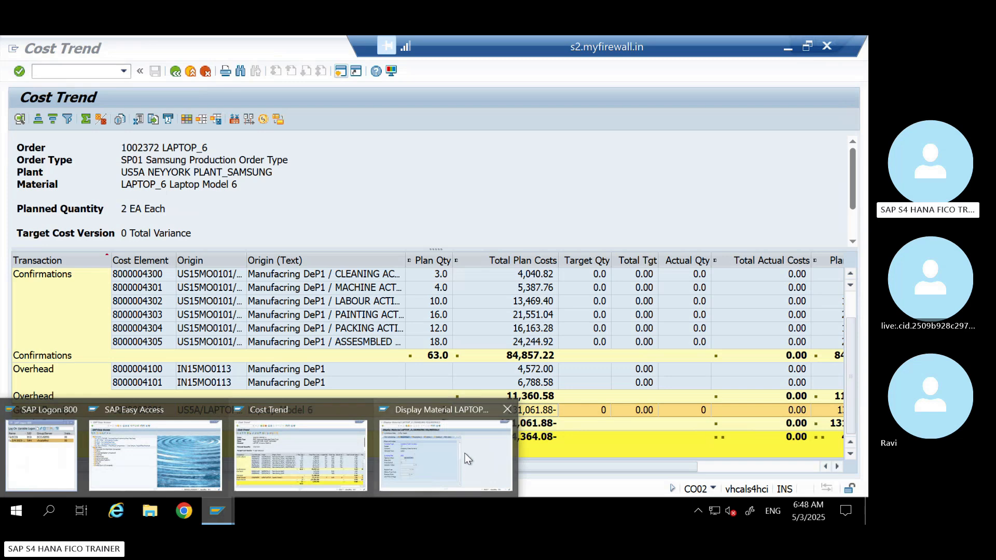
left_click(468, 458)
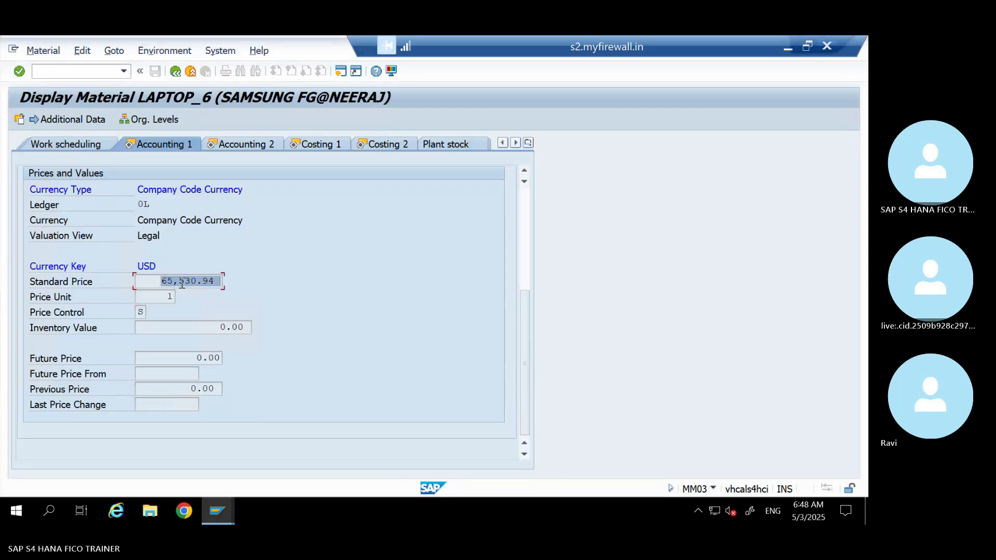
left_click(255, 287)
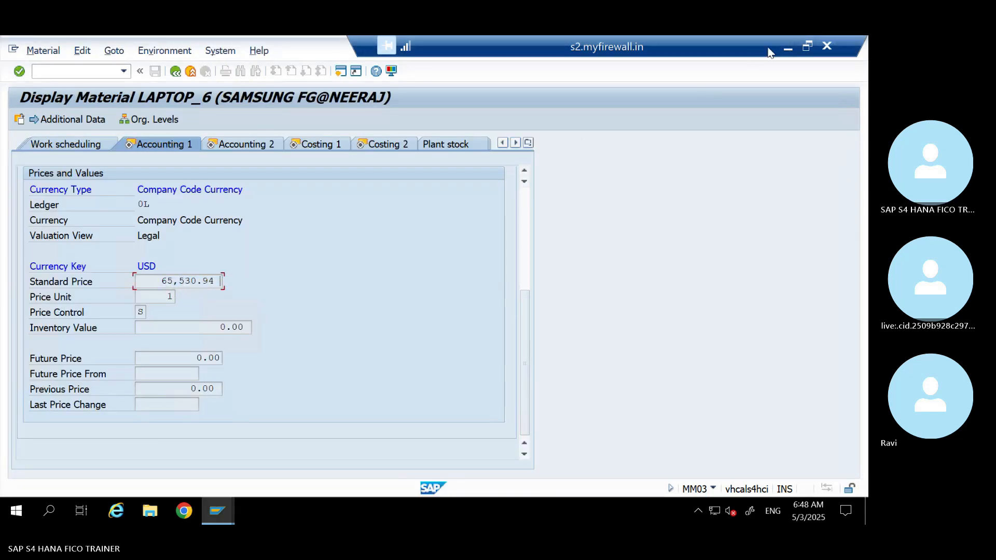
Switch to the Excel Costing Run sheet and label cell D33 GOODS RECEIPT below the total product cost
left_click(787, 46)
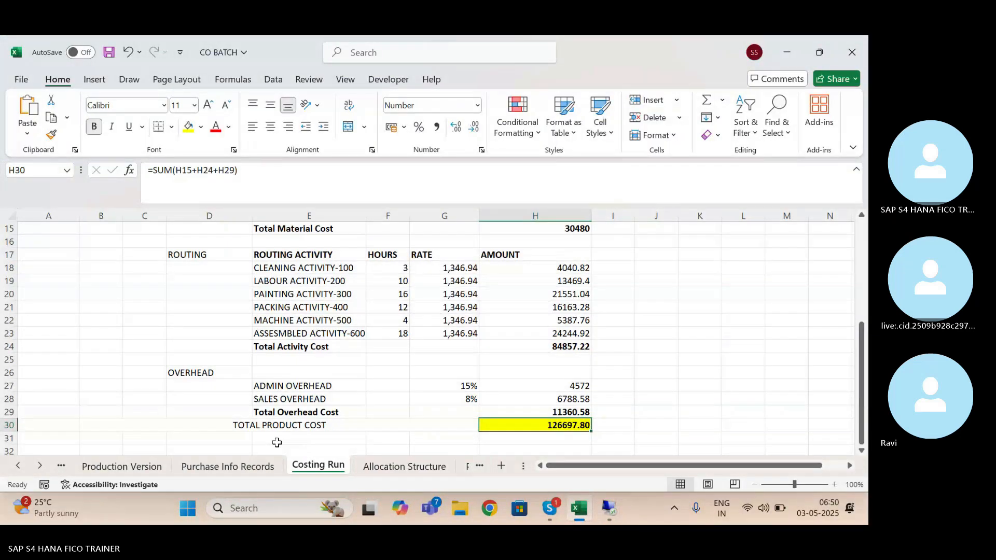
key("Down")
key("Down")
key("Left")
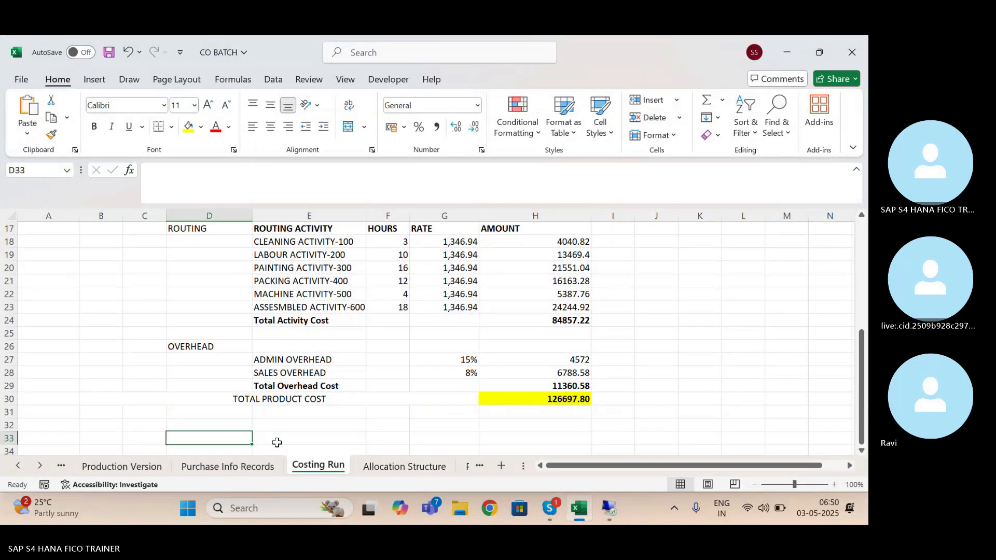
type("GOODS REC")
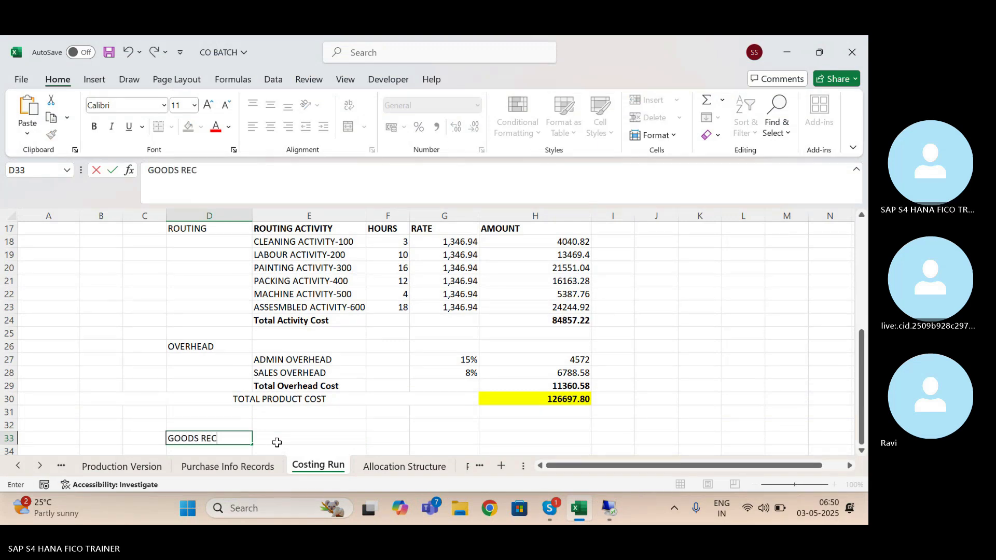
type("EIPT")
Fill the GOODS RECEIPT row with quantity 2 in F33 and the copied standard price 65530.94 in G33
key("Right")
key("Right")
key("Right")
key("Right")
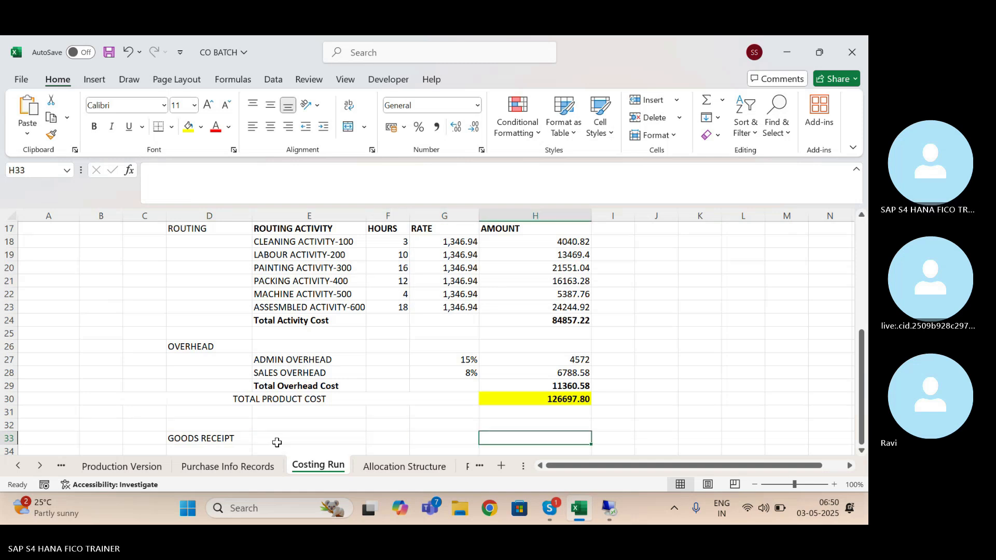
type("=")
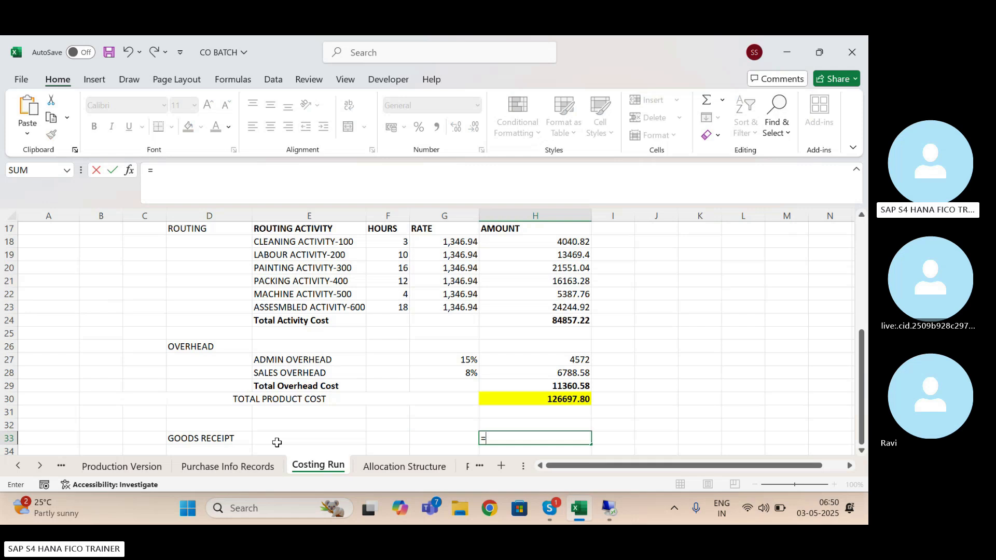
key("Escape")
key("Left")
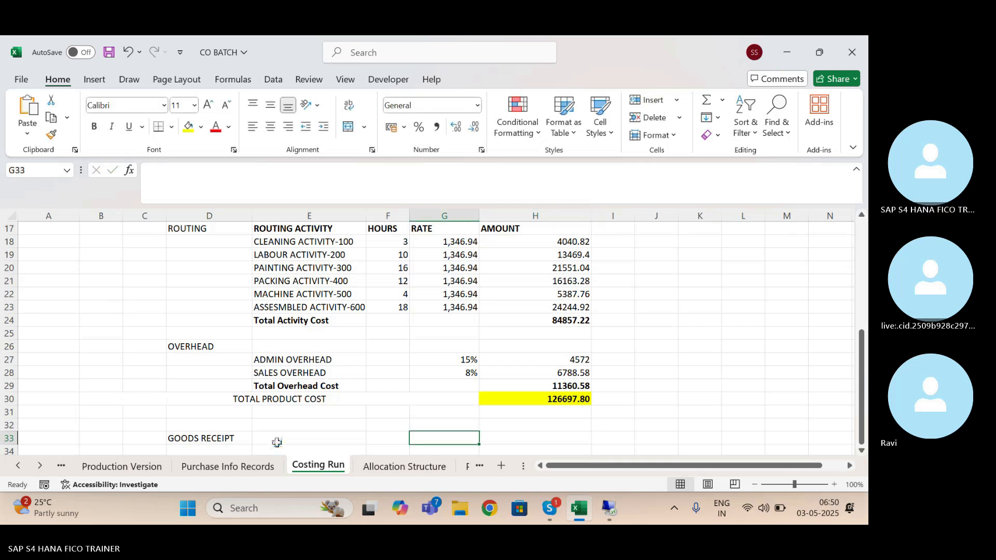
type("65,530.94")
key("Left")
type("2")
key("Right")
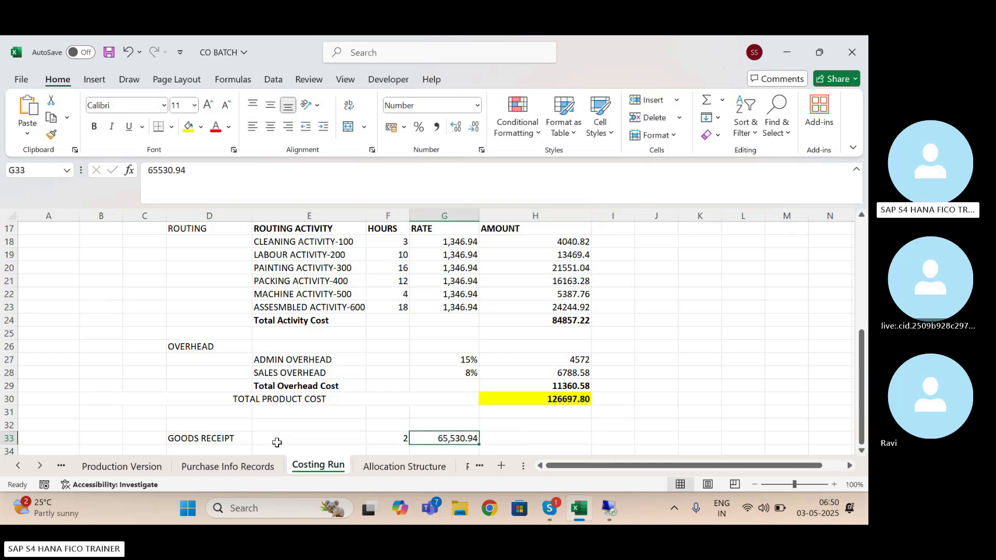
Calculate the goods receipt amount in H33 with the formula =F33*G33 and make it bold
key("Right")
type("=")
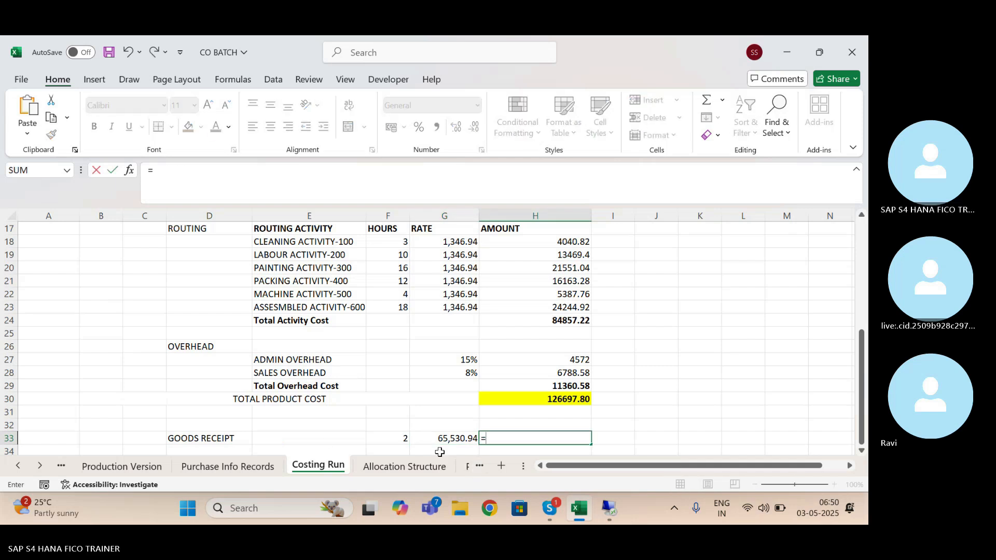
left_click(406, 441)
type("*")
left_click(439, 439)
key("Return")
key("Up")
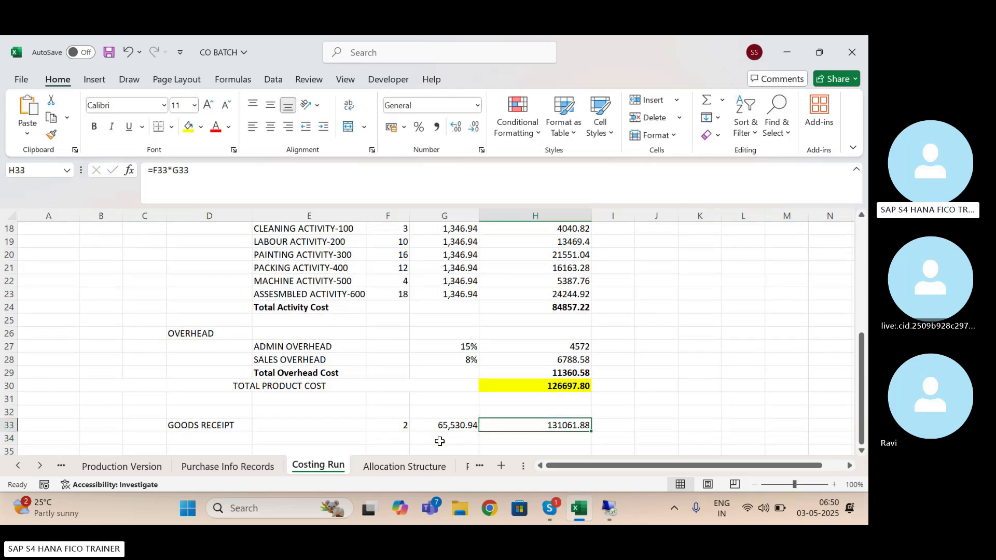
key("ctrl+b")
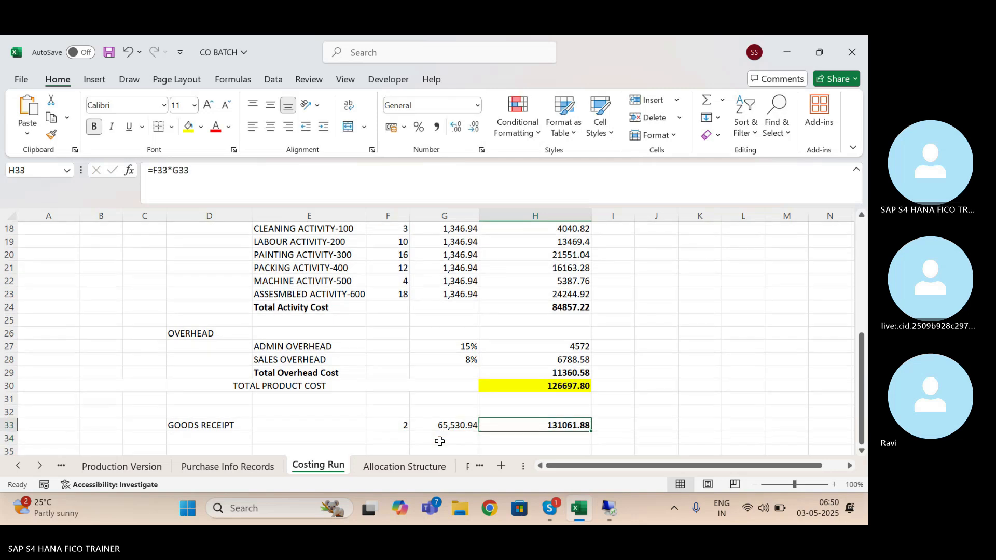
Switch to the SAP Cost Trend report and compare its Goods Receipt plan cost with the calculated worksheet amount
left_click(616, 511)
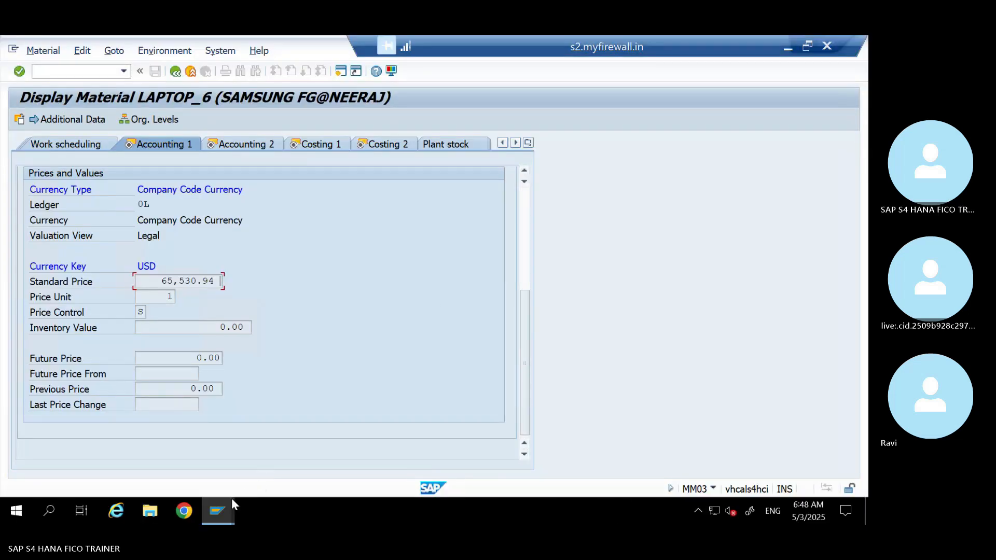
left_click(228, 505)
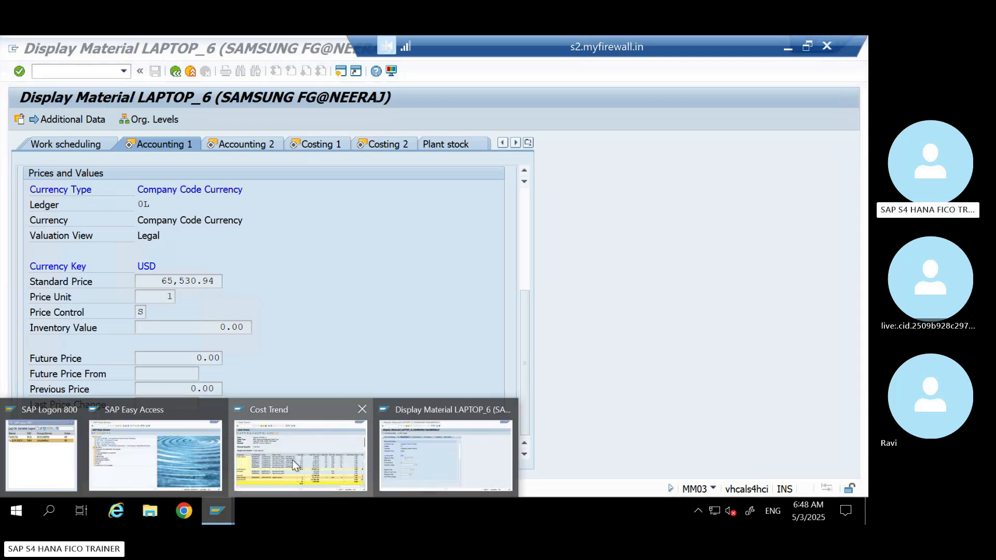
left_click(291, 459)
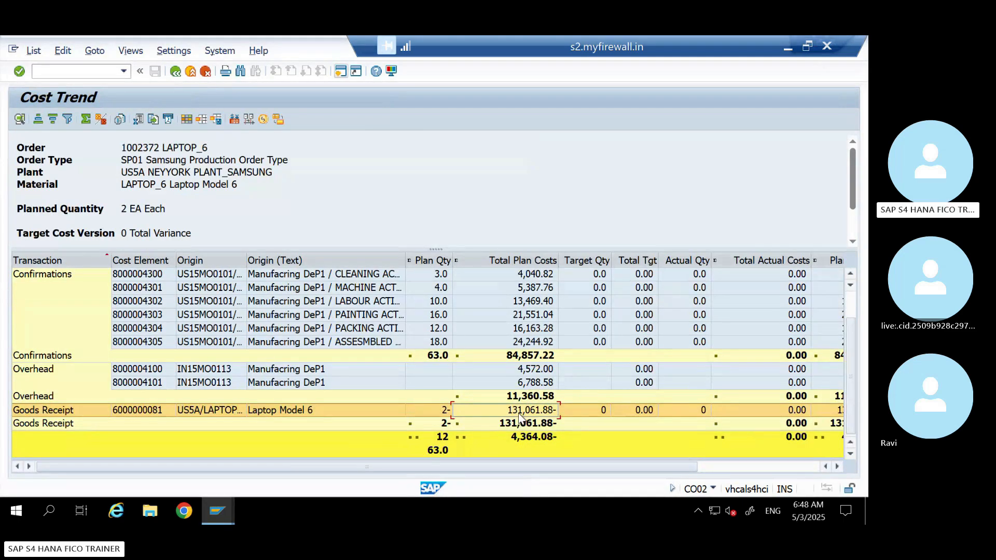
Return to the Excel costing worksheet and save the CO BATCH workbook
left_click(784, 46)
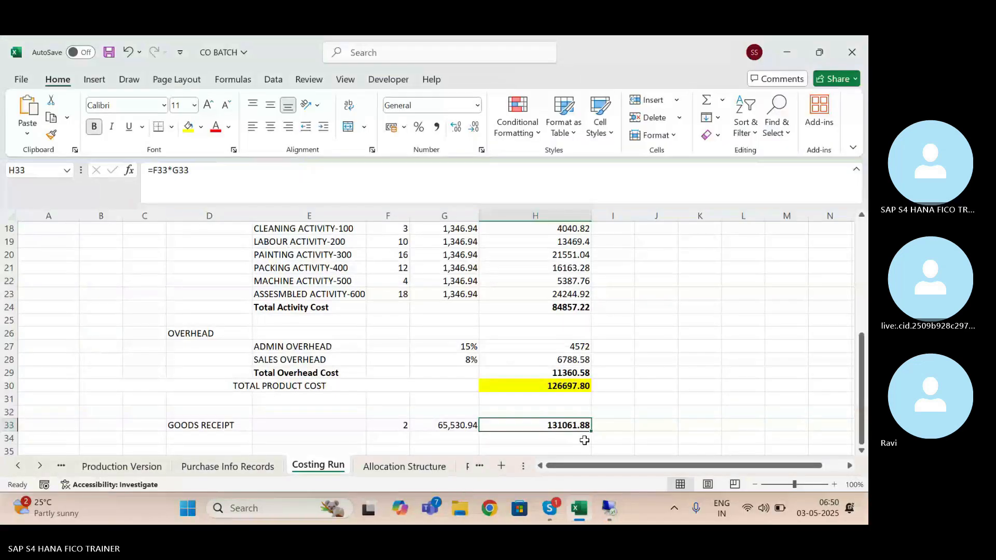
left_click(626, 416)
key("ctrl+s")
Review the BOM and routing costs in the worksheet against the Goods Issues and Confirmations plan costs in the SAP Cost Trend
left_click(604, 378)
key("Up")
key("Up")
key("Up")
key("Up")
key("Up")
key("Up")
key("Up")
key("Up")
key("Up")
key("Up")
key("Up")
key("Up")
key("Up")
key("Up")
key("Up")
key("Up")
key("Up")
key("Up")
key("Up")
key("Up")
key("Up")
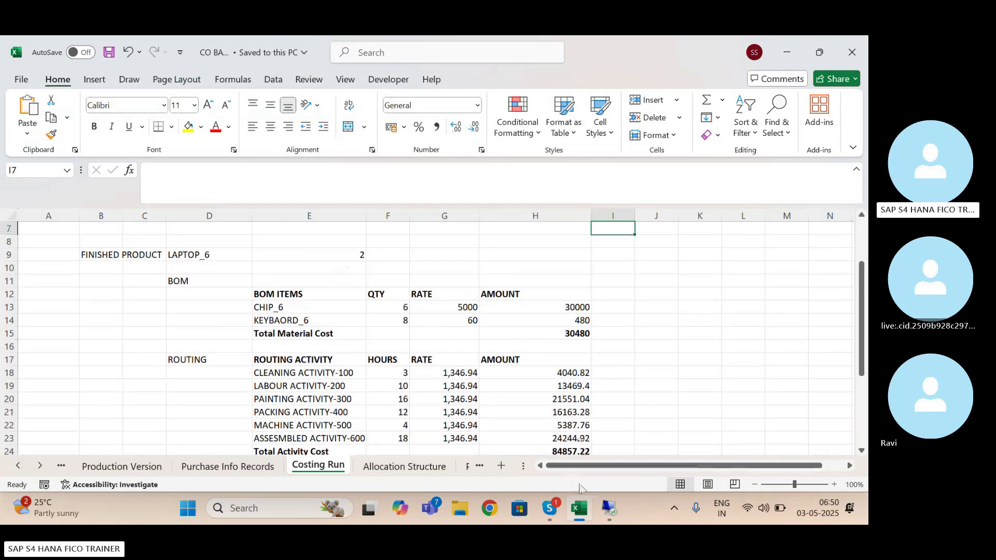
left_click(611, 511)
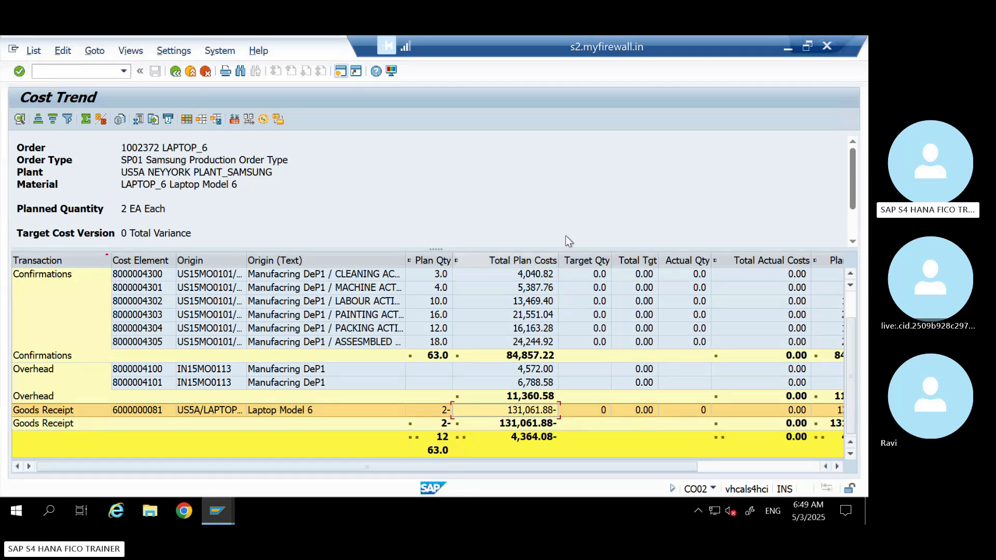
left_click_drag(847, 340, 851, 300)
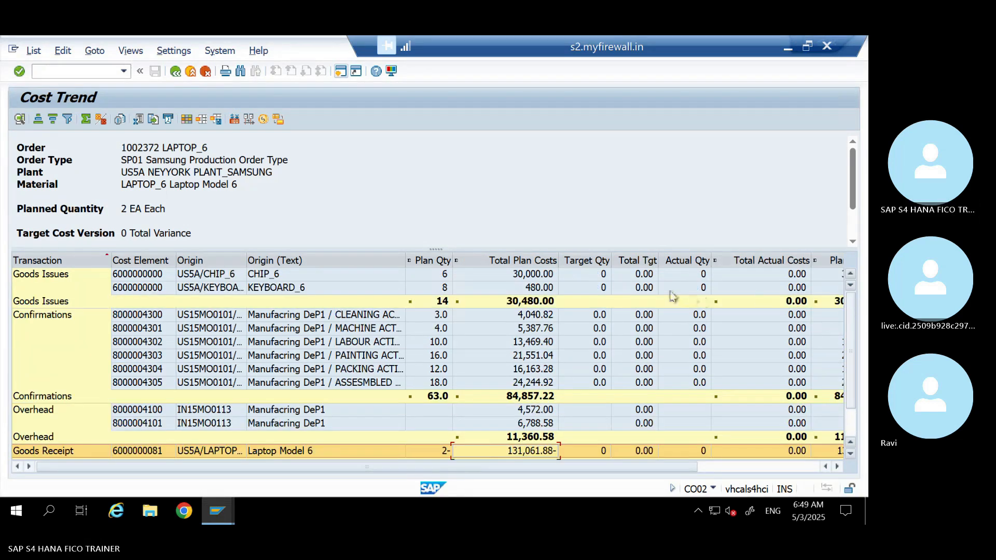